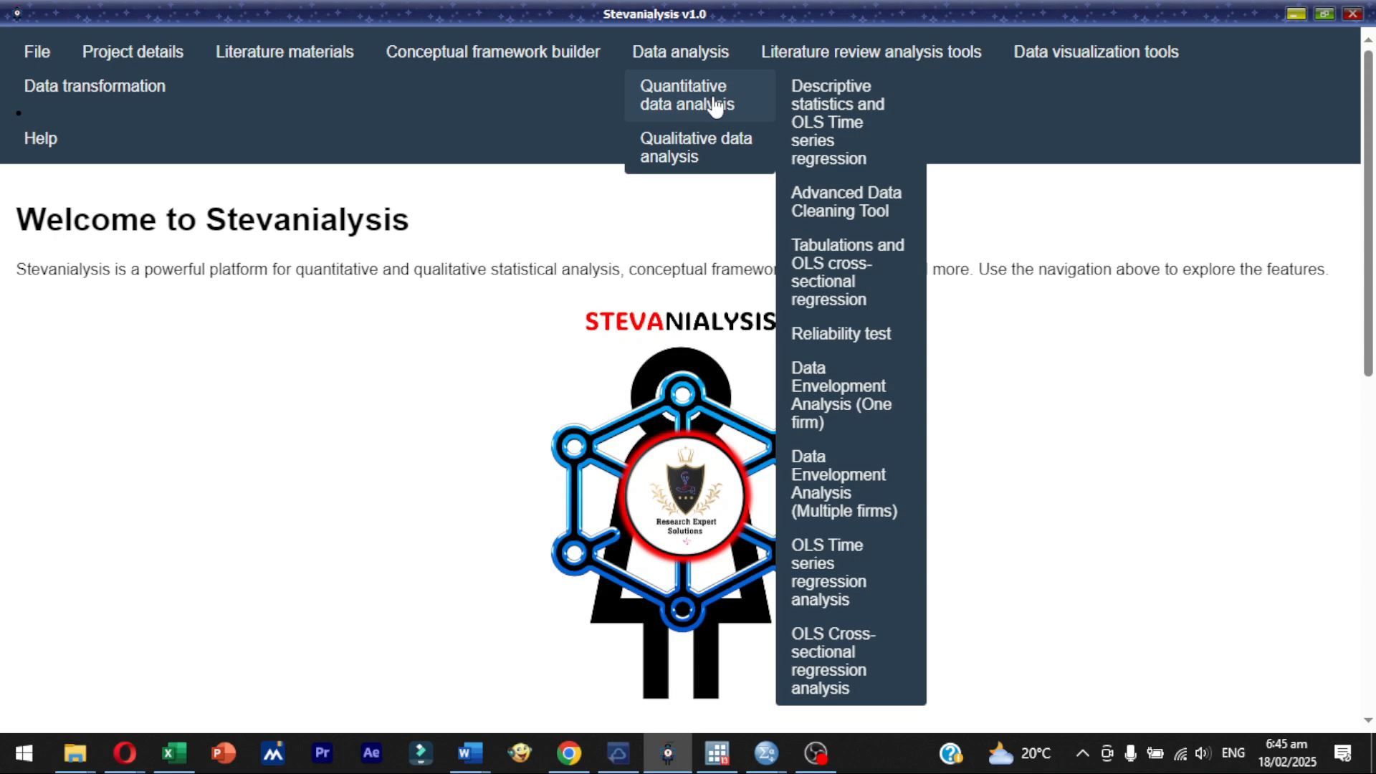
- Open the Qualitative Data Cleaning Tool and maximize its window
mouse_move(715, 147)
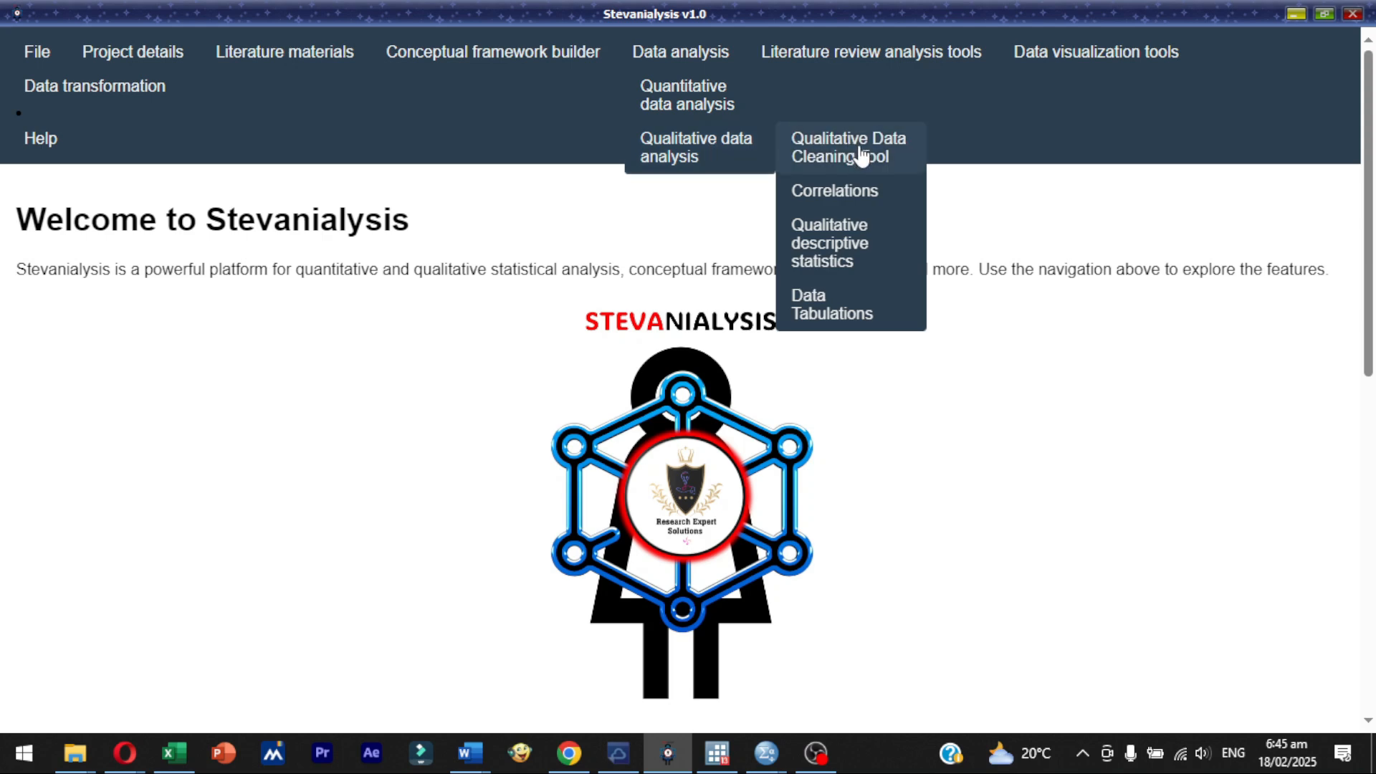
left_click(868, 155)
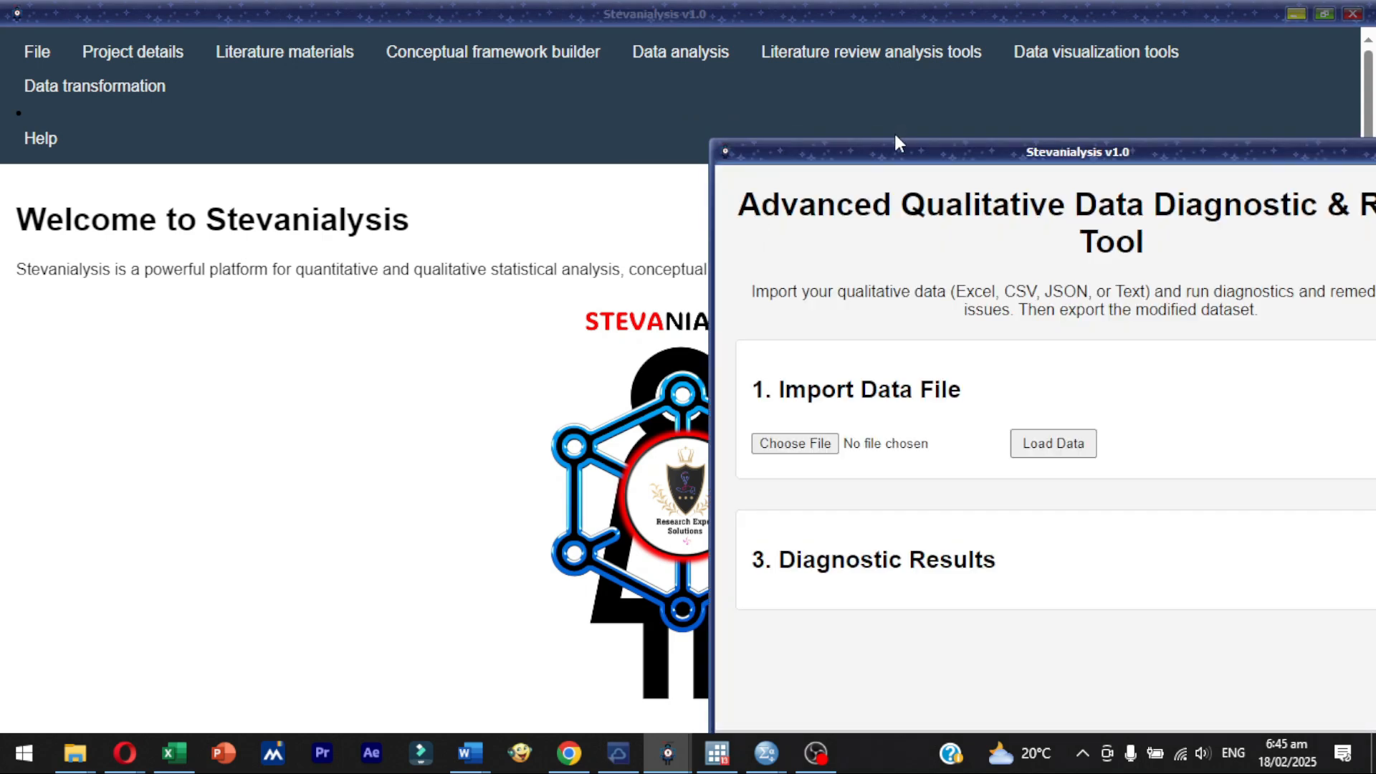
left_click_drag(893, 131, 621, 128)
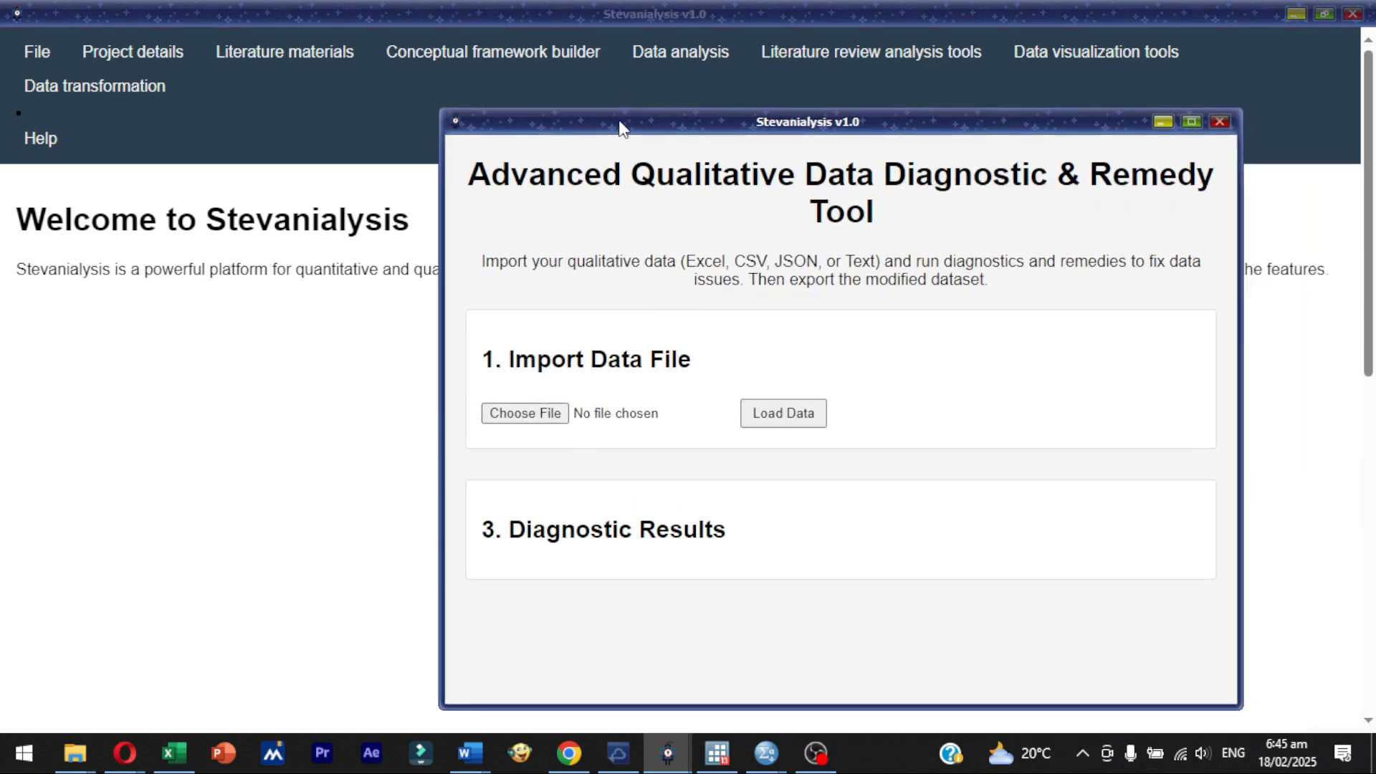
double_click(621, 127)
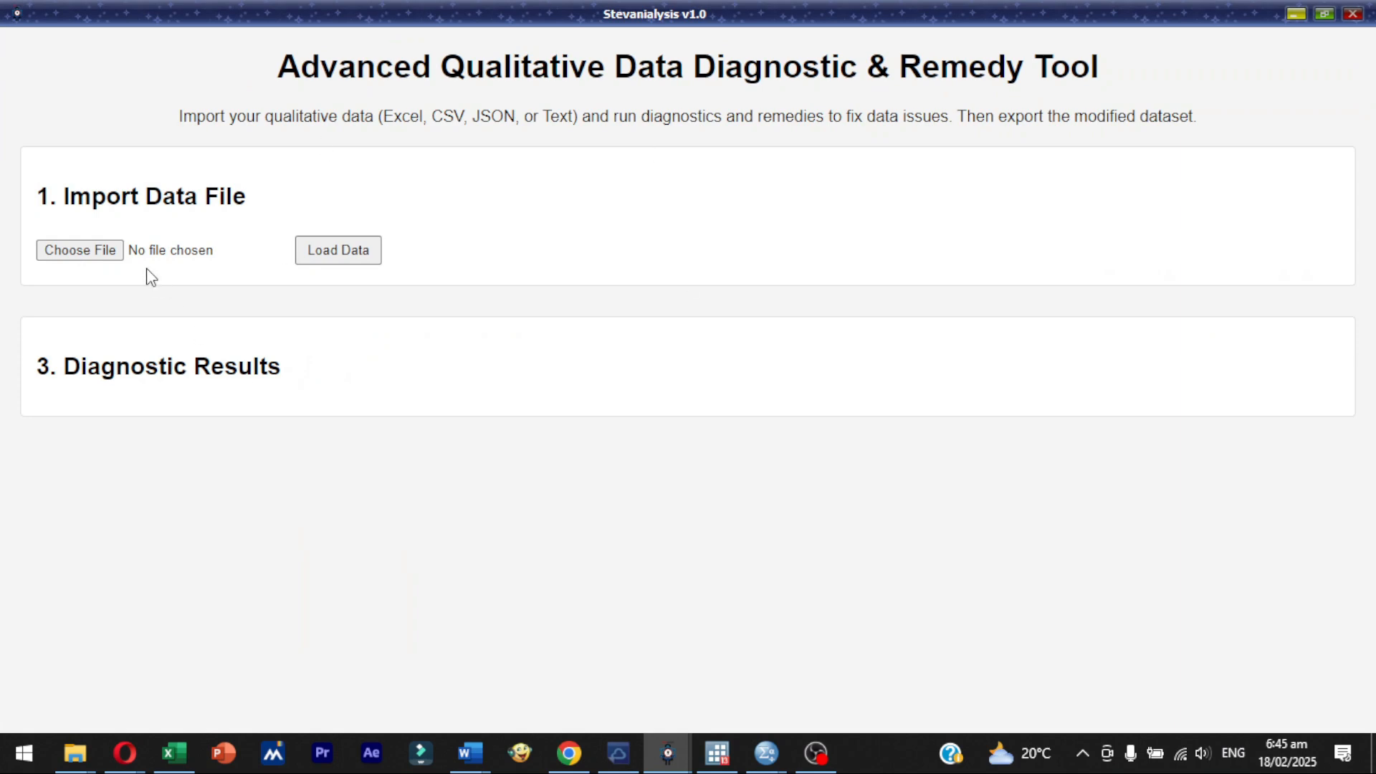
- Load Qualitative Data Example.csv from the DATASETS FOR TESTING APPS folder in Downloads into the diagnostic tool
left_click(102, 256)
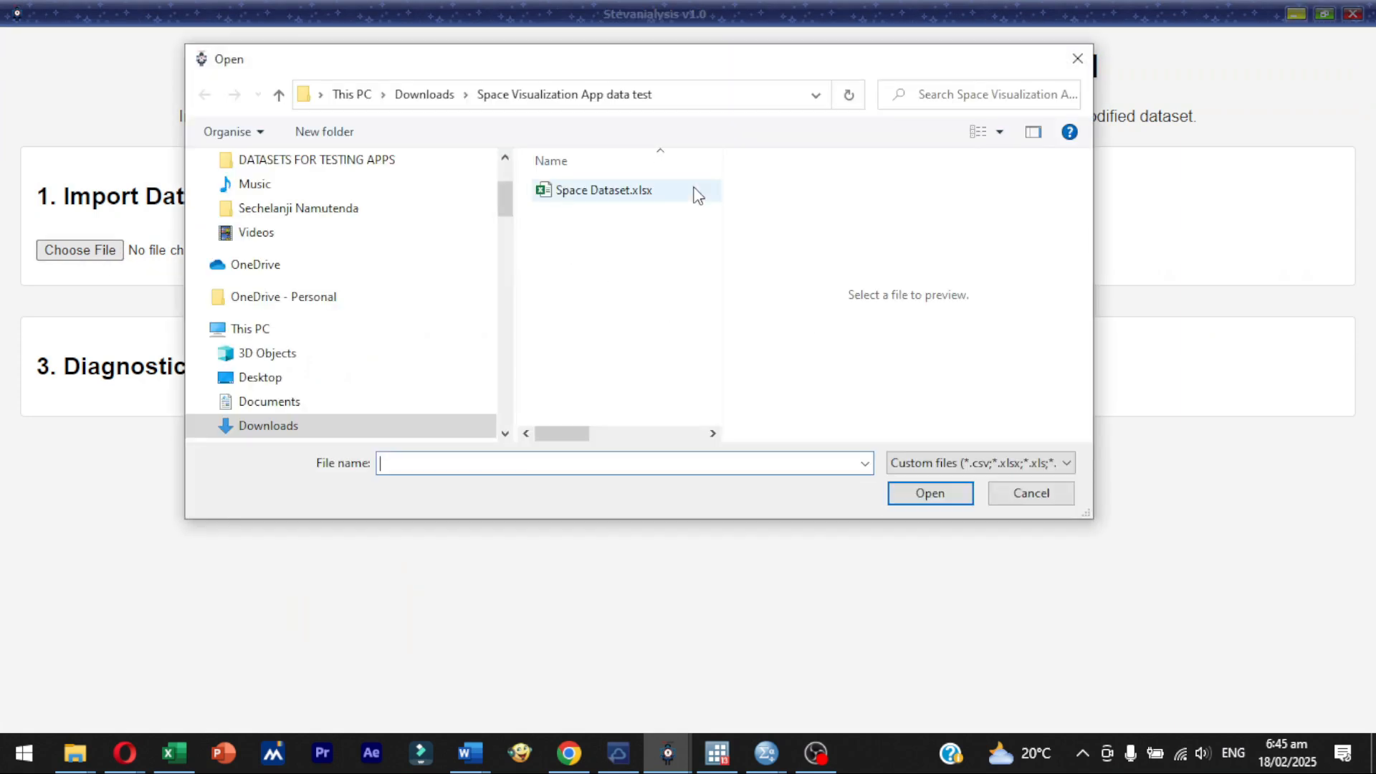
left_click(429, 94)
left_click_drag(719, 261, 1118, 290)
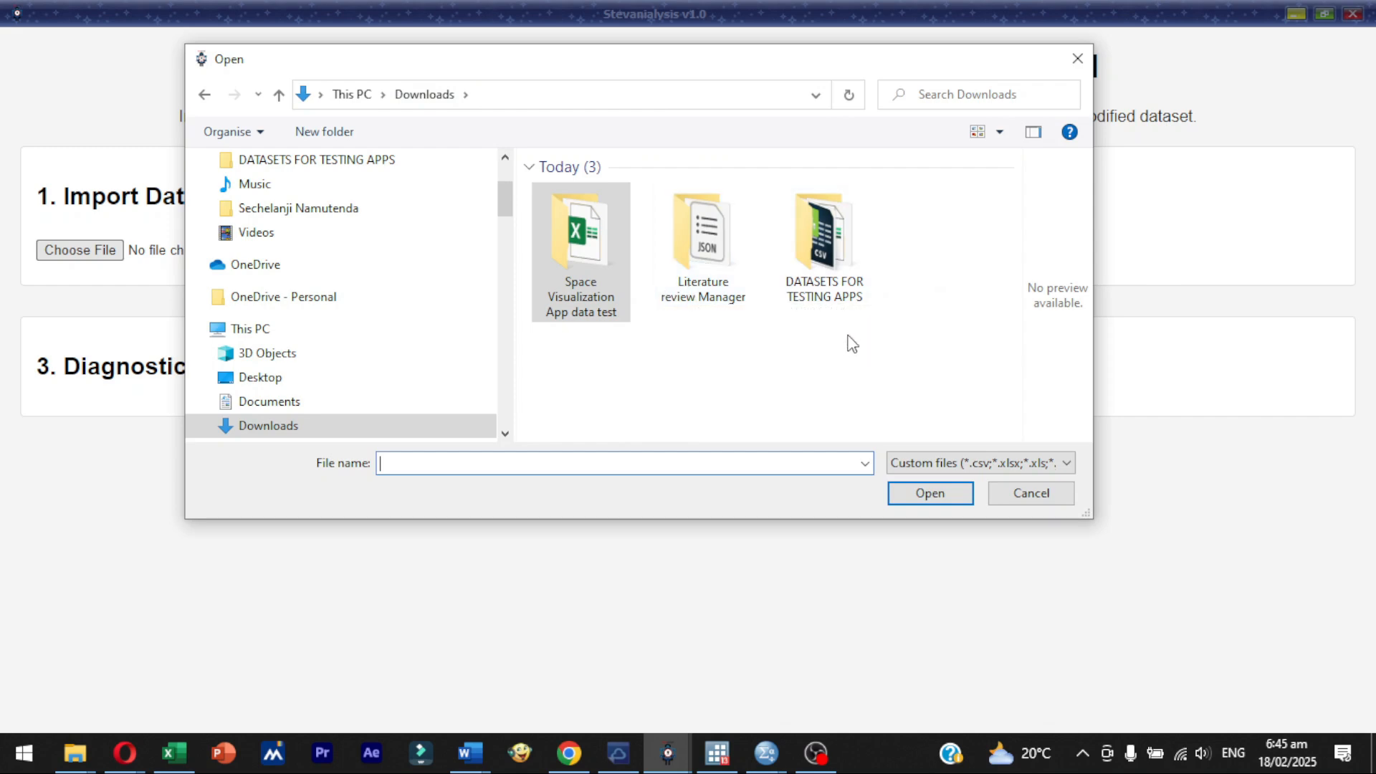
double_click(839, 262)
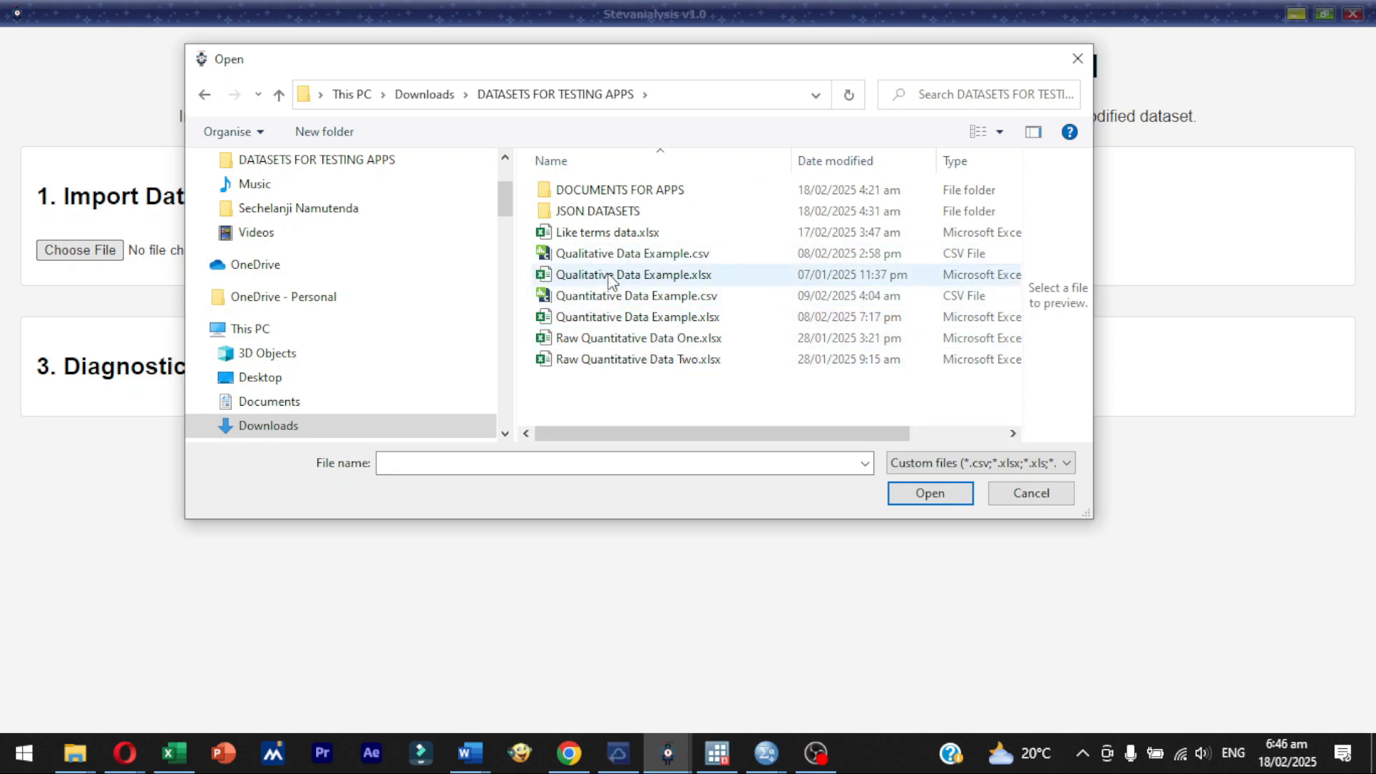
left_click(611, 255)
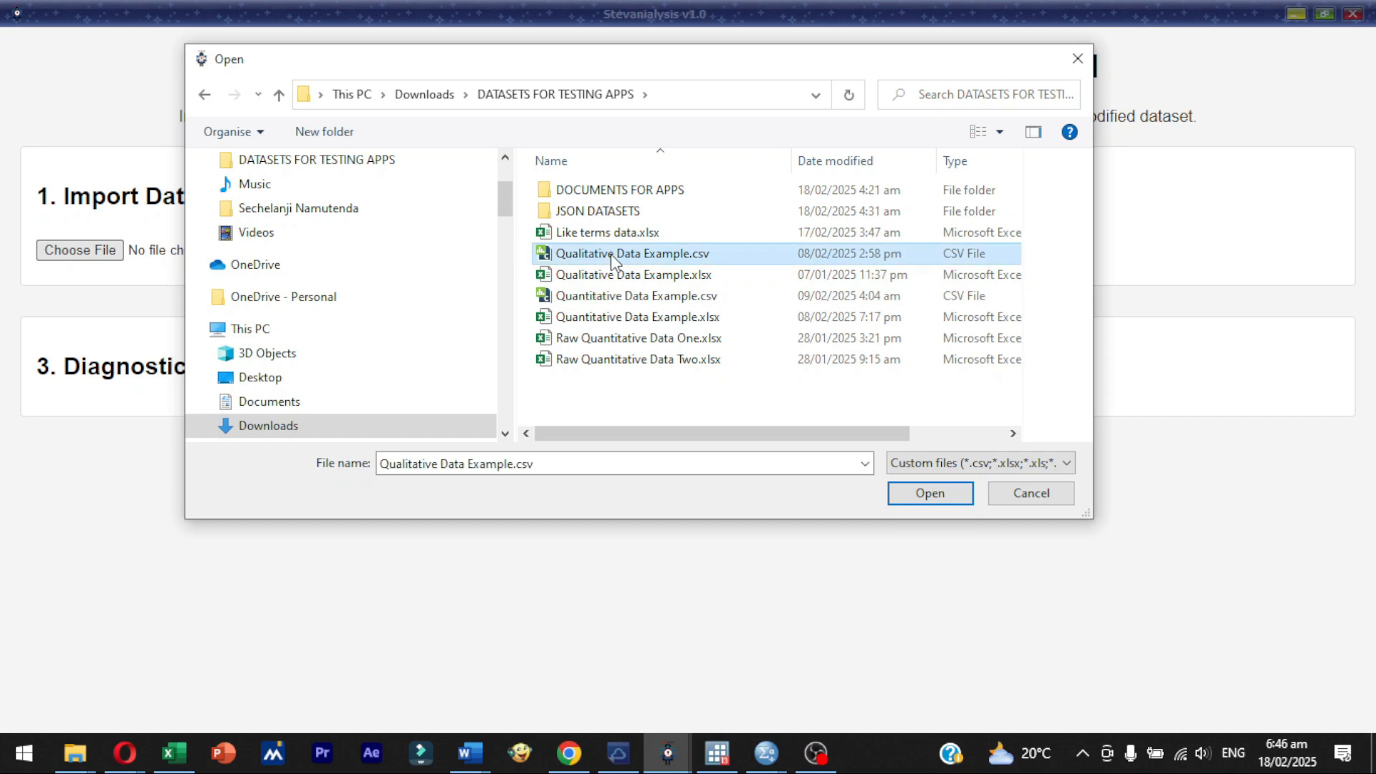
left_click(611, 255)
left_click(612, 255)
left_click(641, 274)
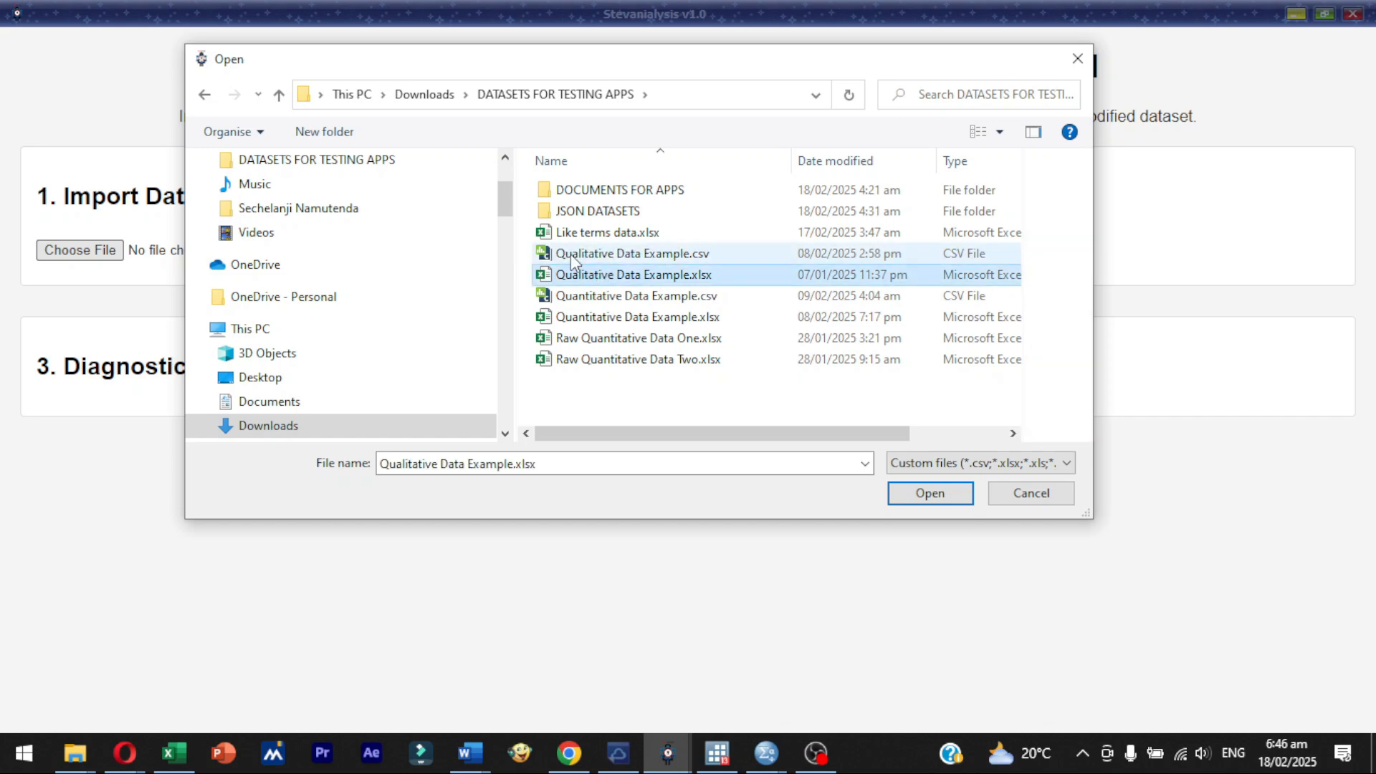
double_click(573, 255)
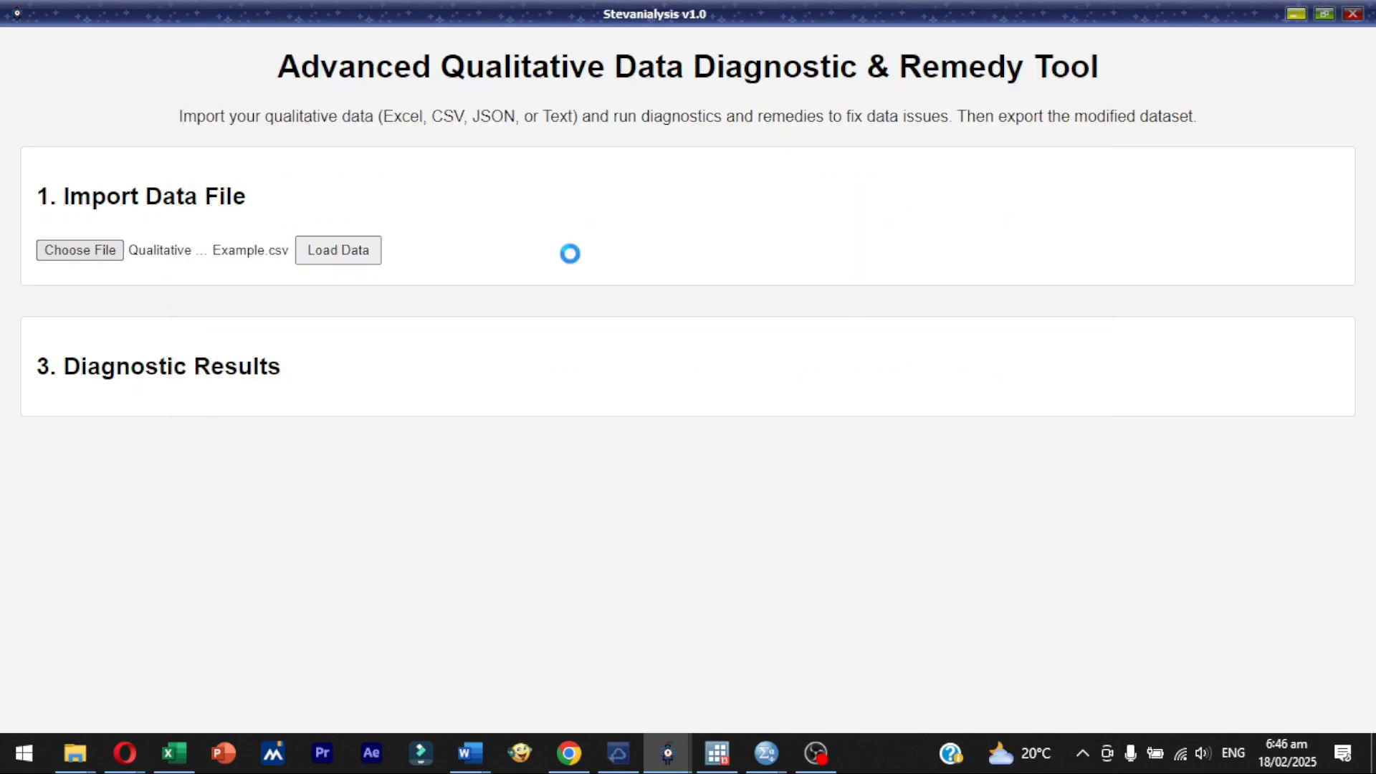
left_click(333, 252)
- Look through the columns offered for Special Character Validation and enable the Empty String Detection test
scroll(1339, 324, "down", 4)
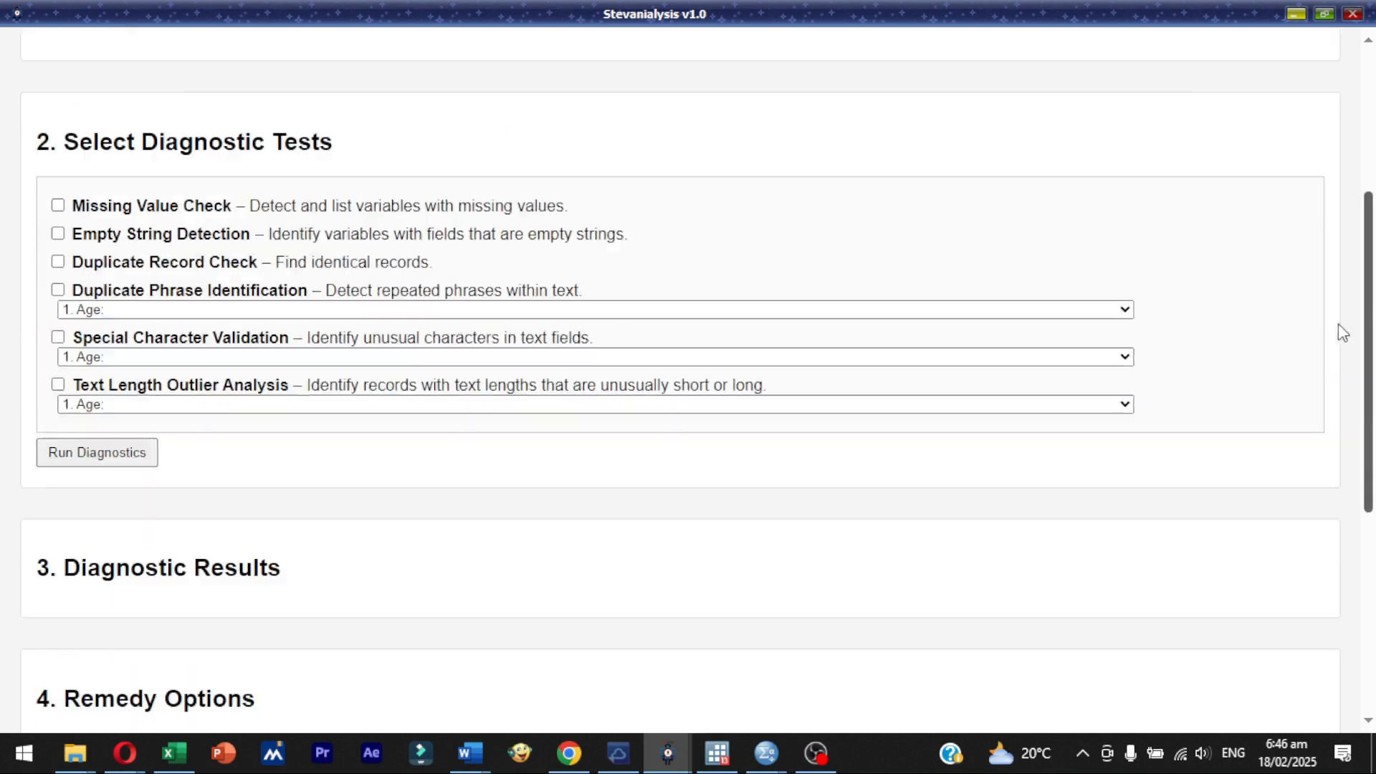
scroll(1323, 307, "up", 3)
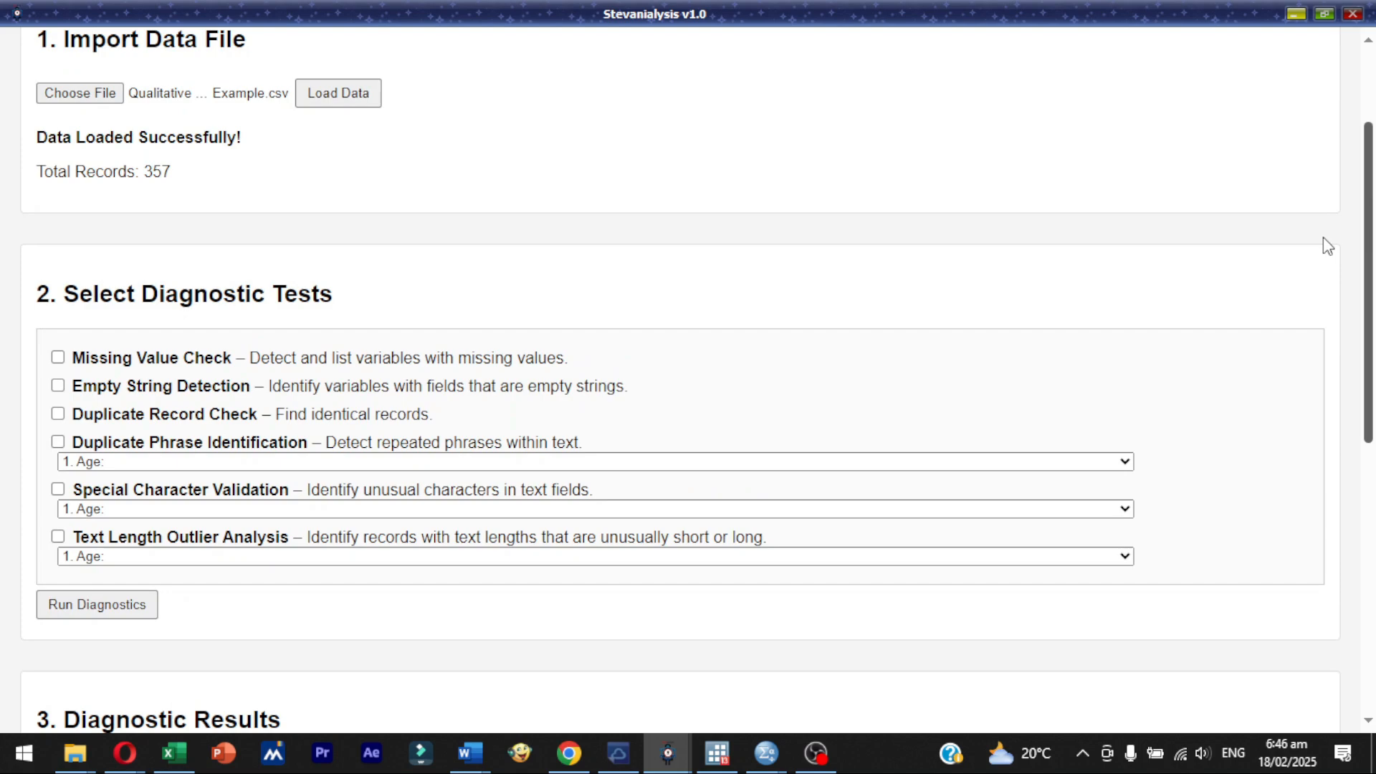
scroll(1324, 238, "down", 2)
left_click(471, 327)
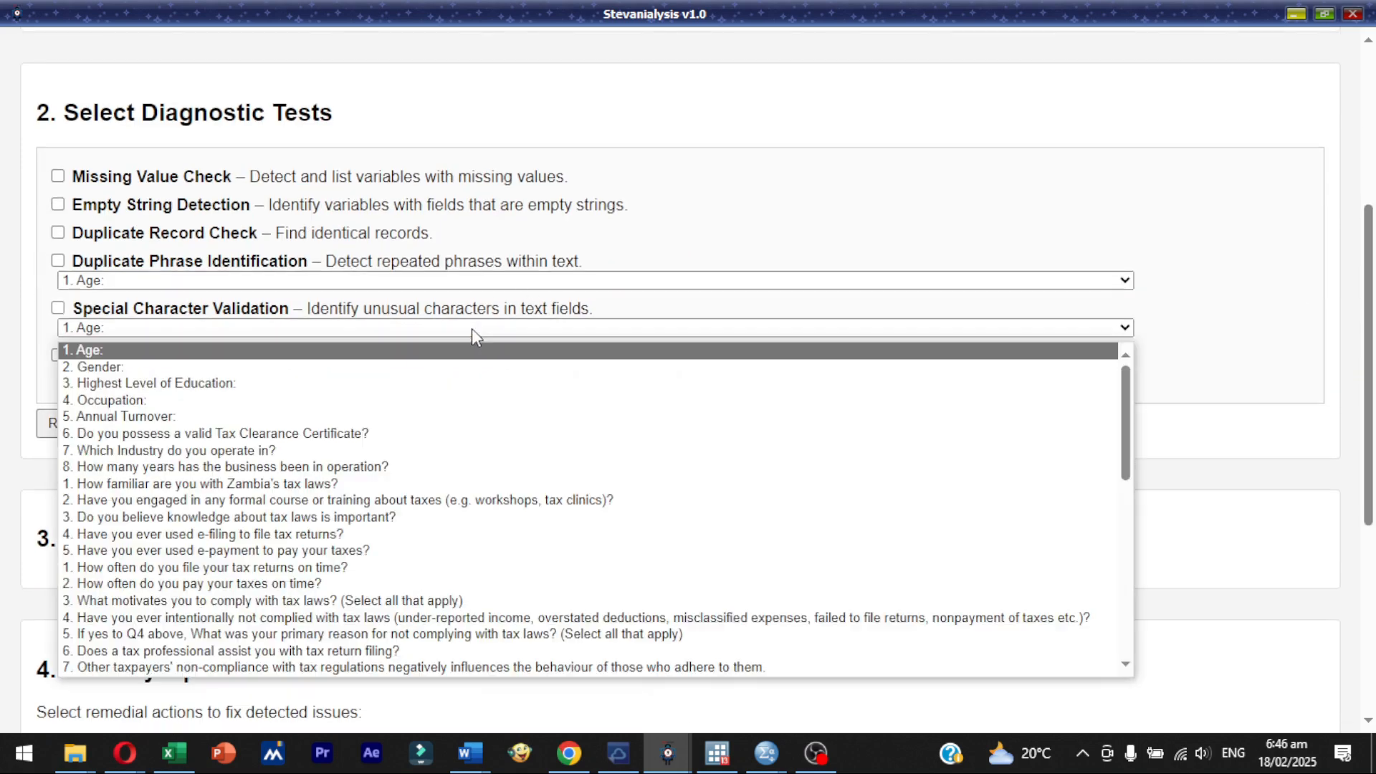
scroll(438, 556, "down", 10)
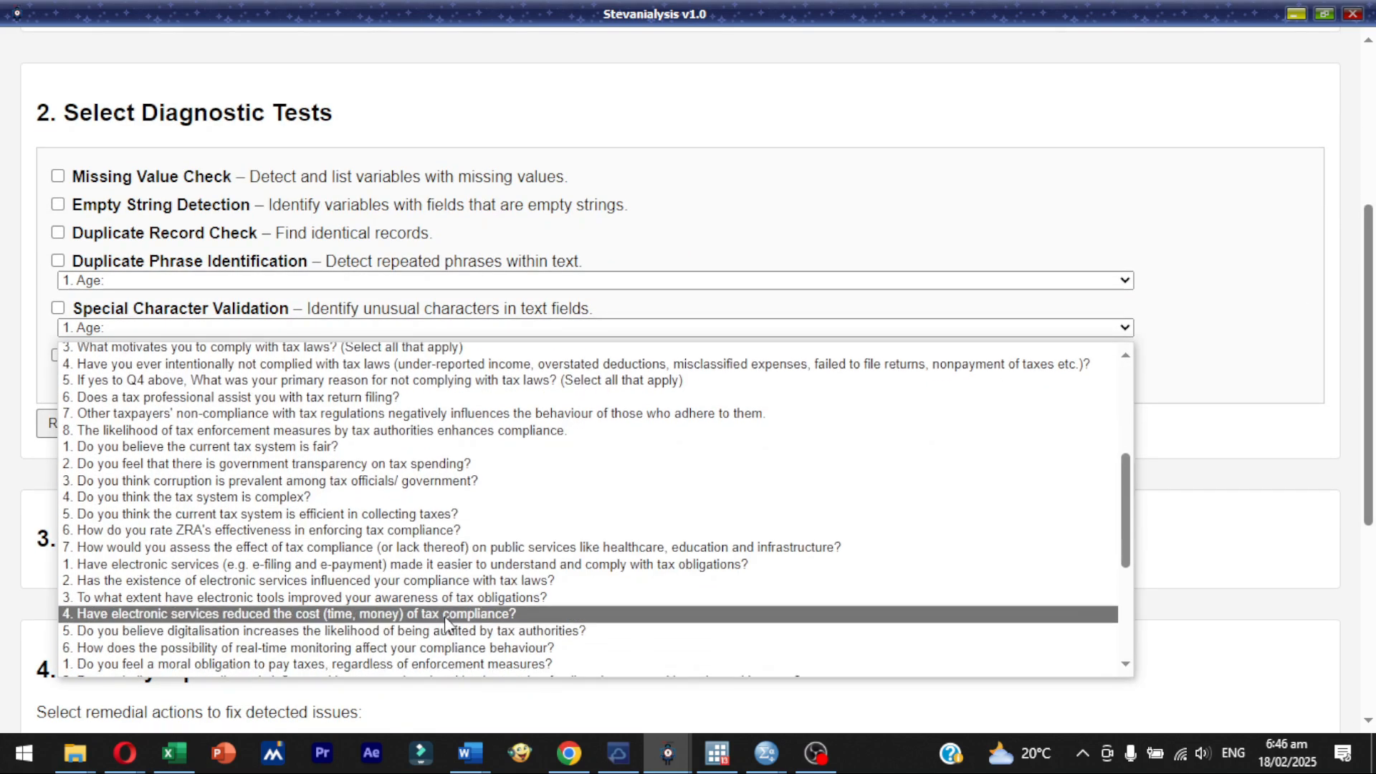
scroll(415, 620, "up", 8)
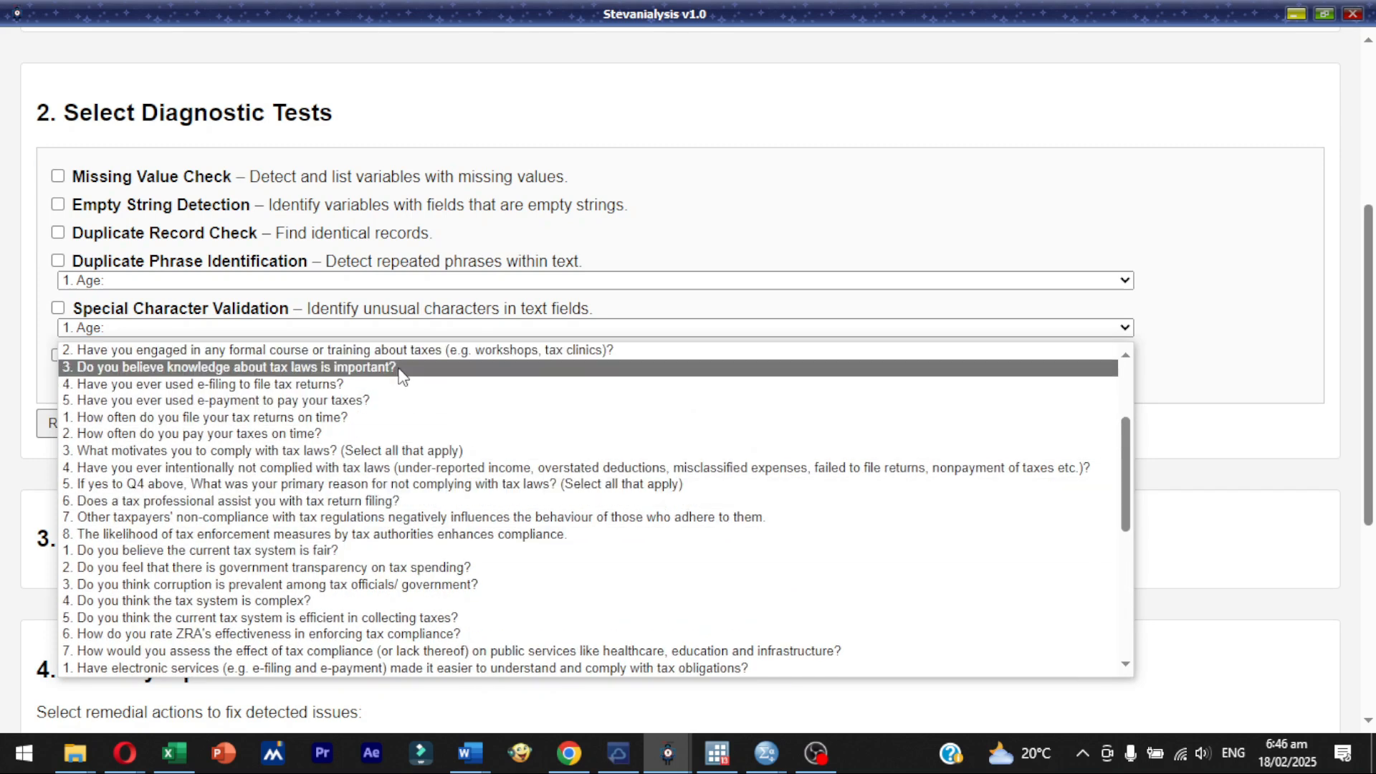
left_click(530, 206)
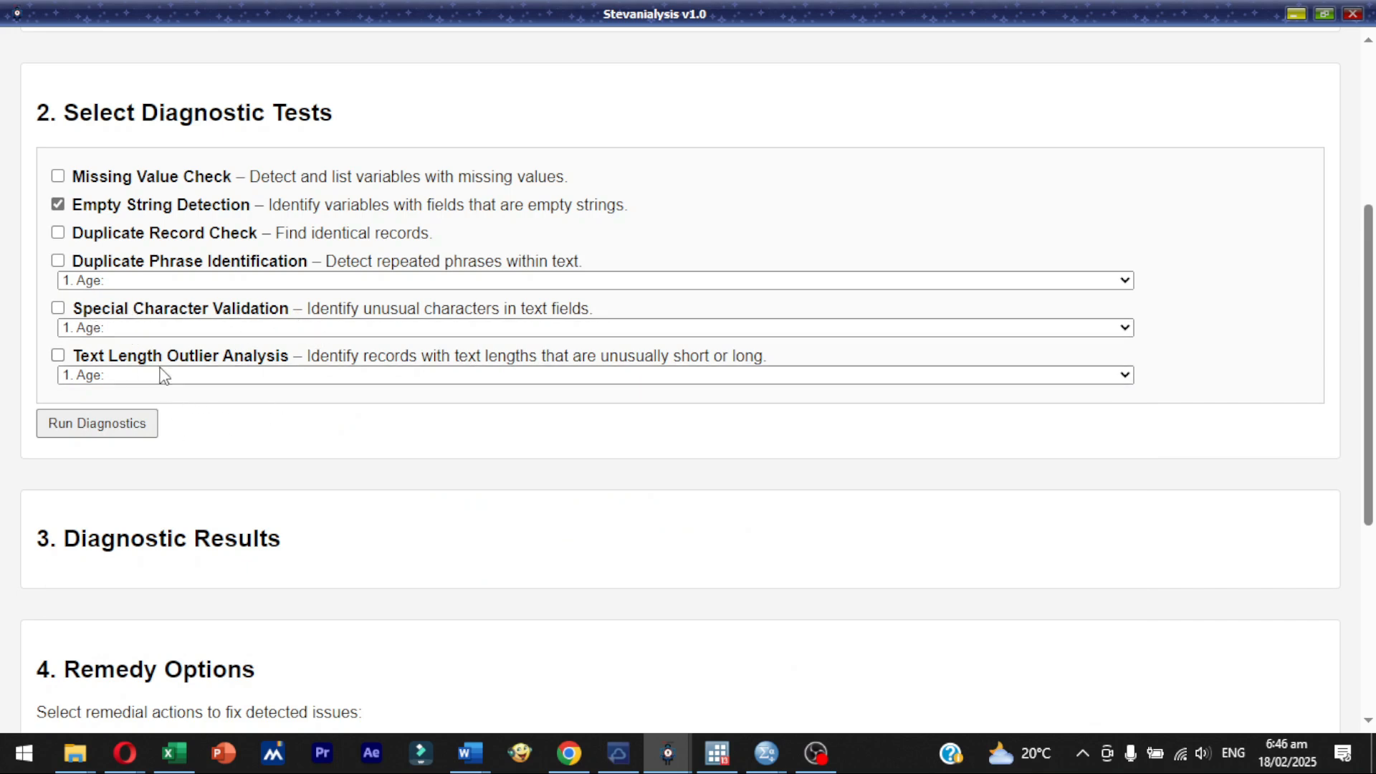
- Enable Special Character Validation with the Age column, and enable the Duplicate Record Check
left_click(277, 328)
left_click(566, 309)
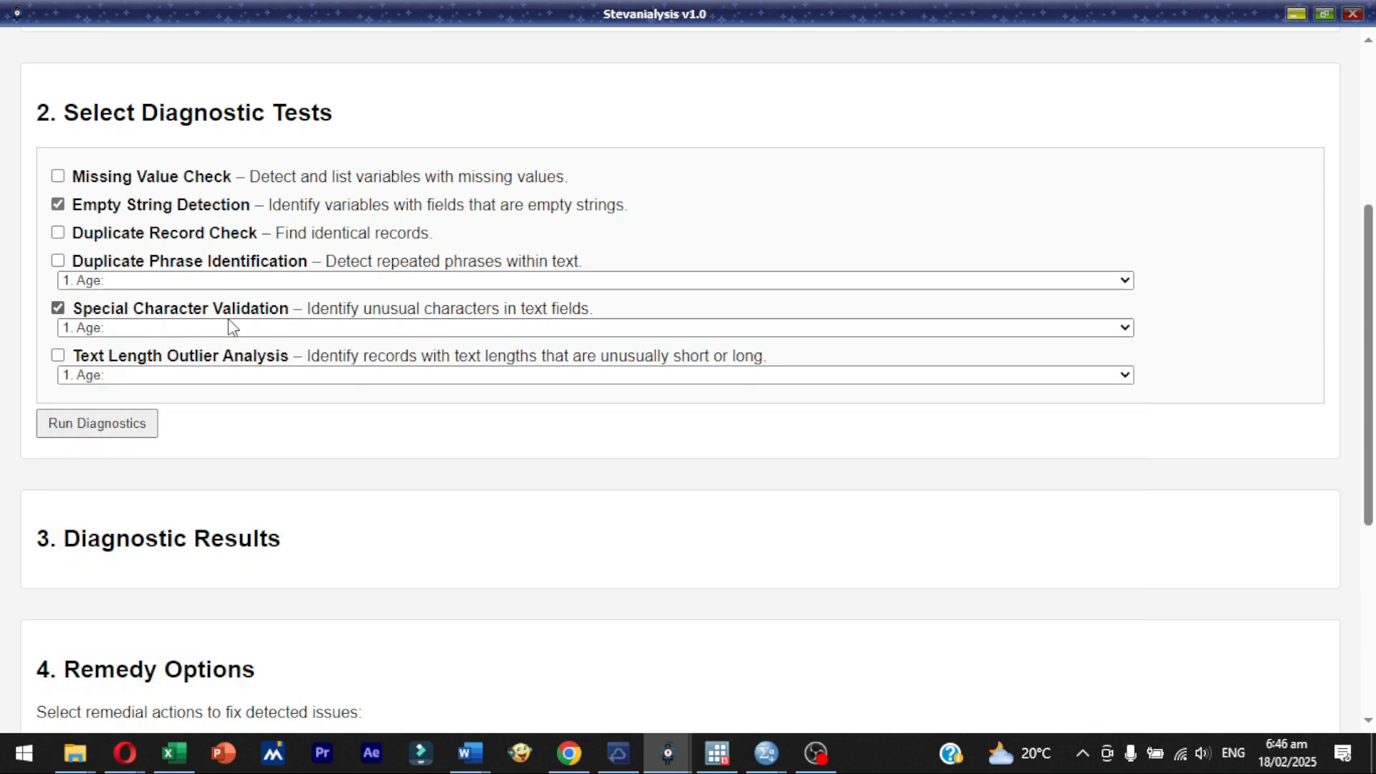
left_click(135, 329)
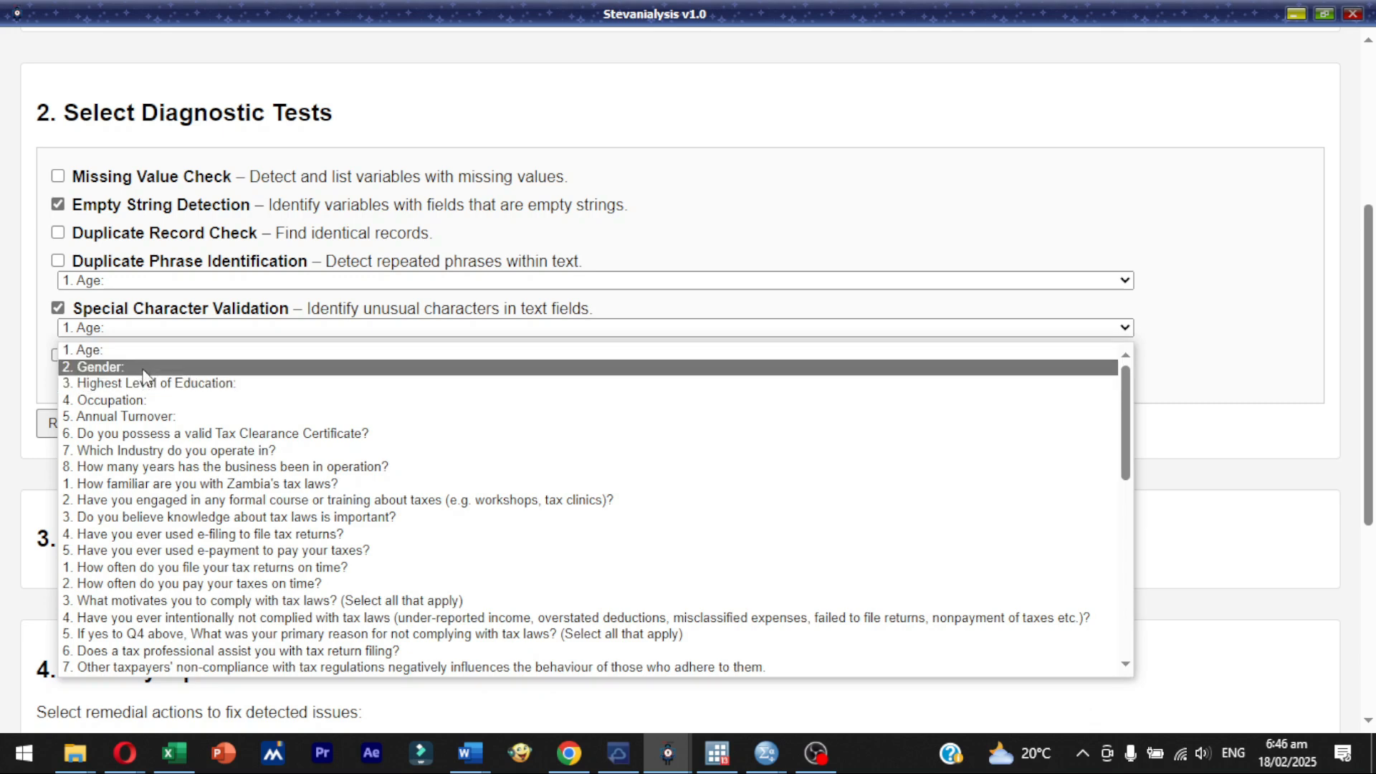
left_click(732, 282)
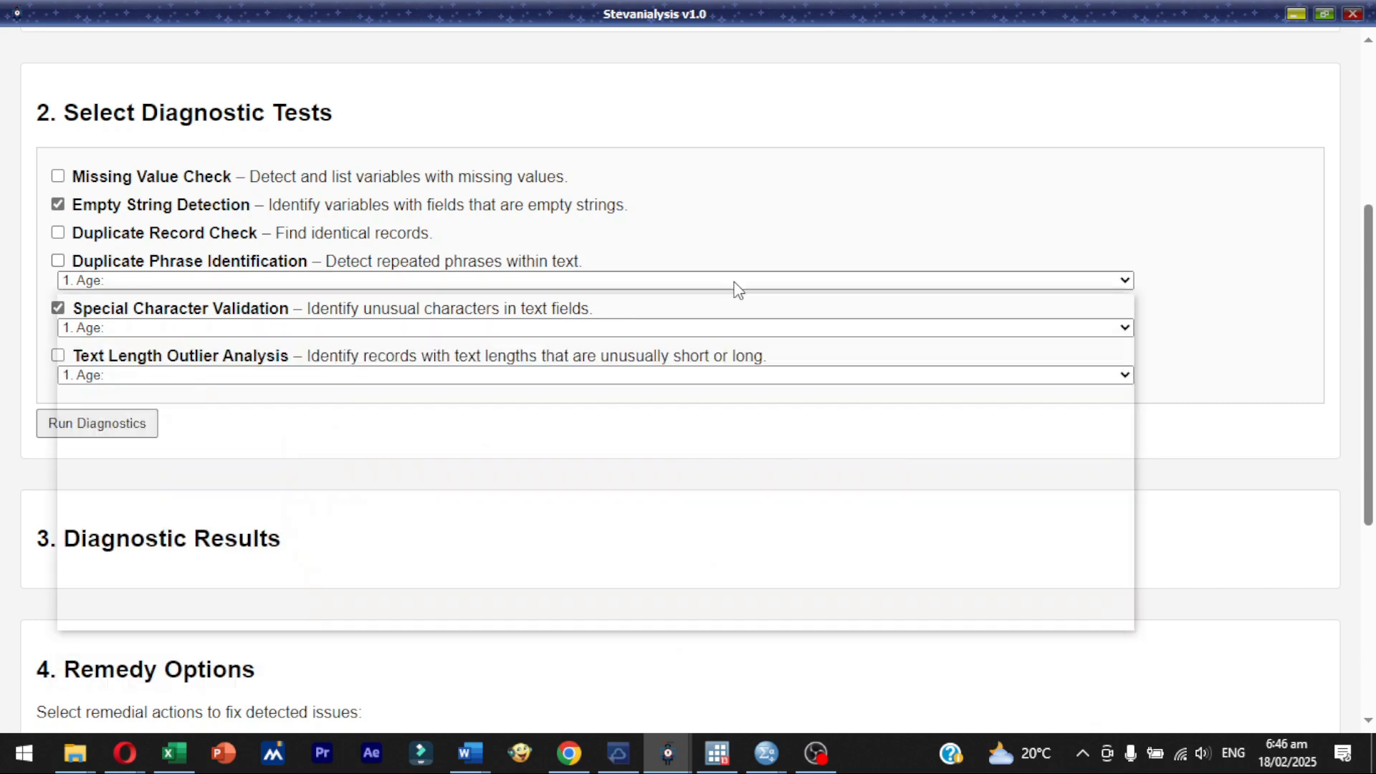
left_click(725, 226)
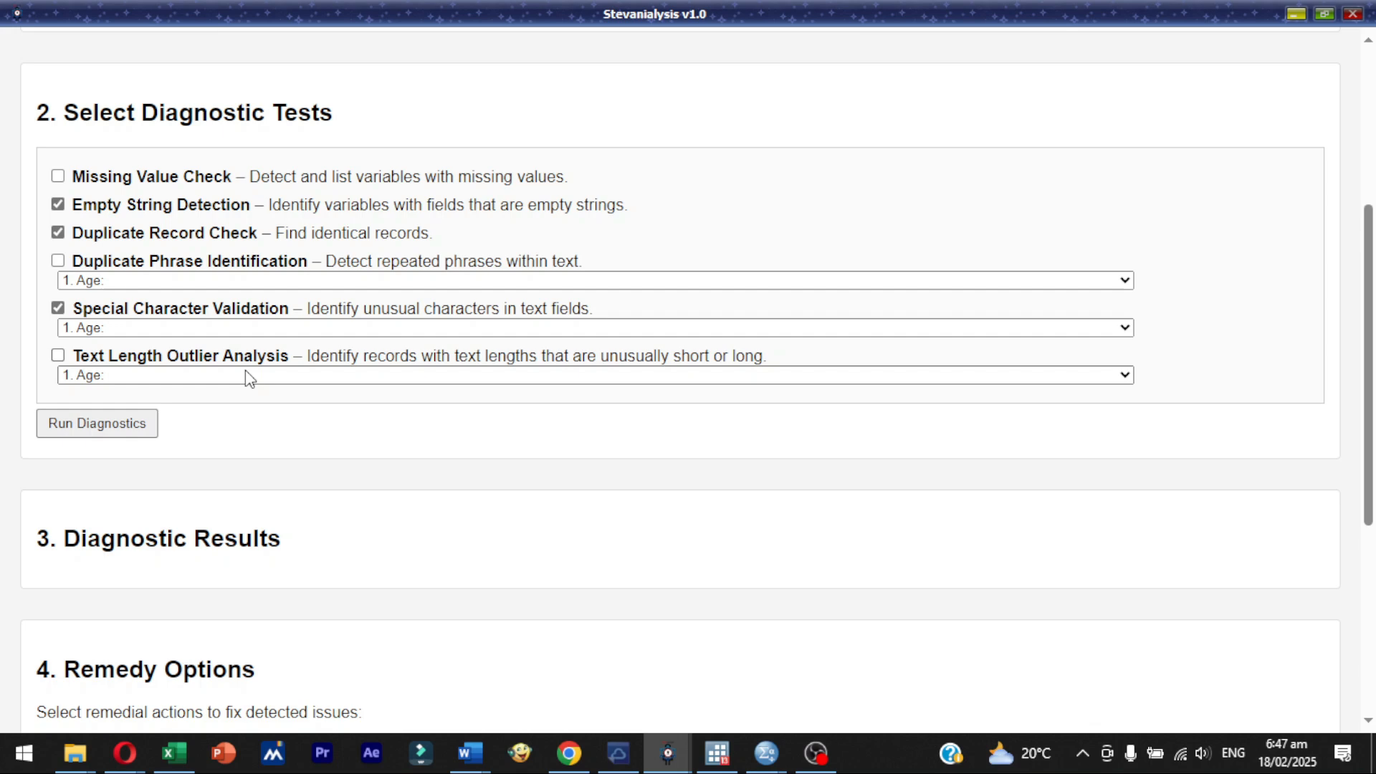
- Enable Text Length Outlier Analysis with the Age column and turn off the Duplicate Record Check
left_click(201, 376)
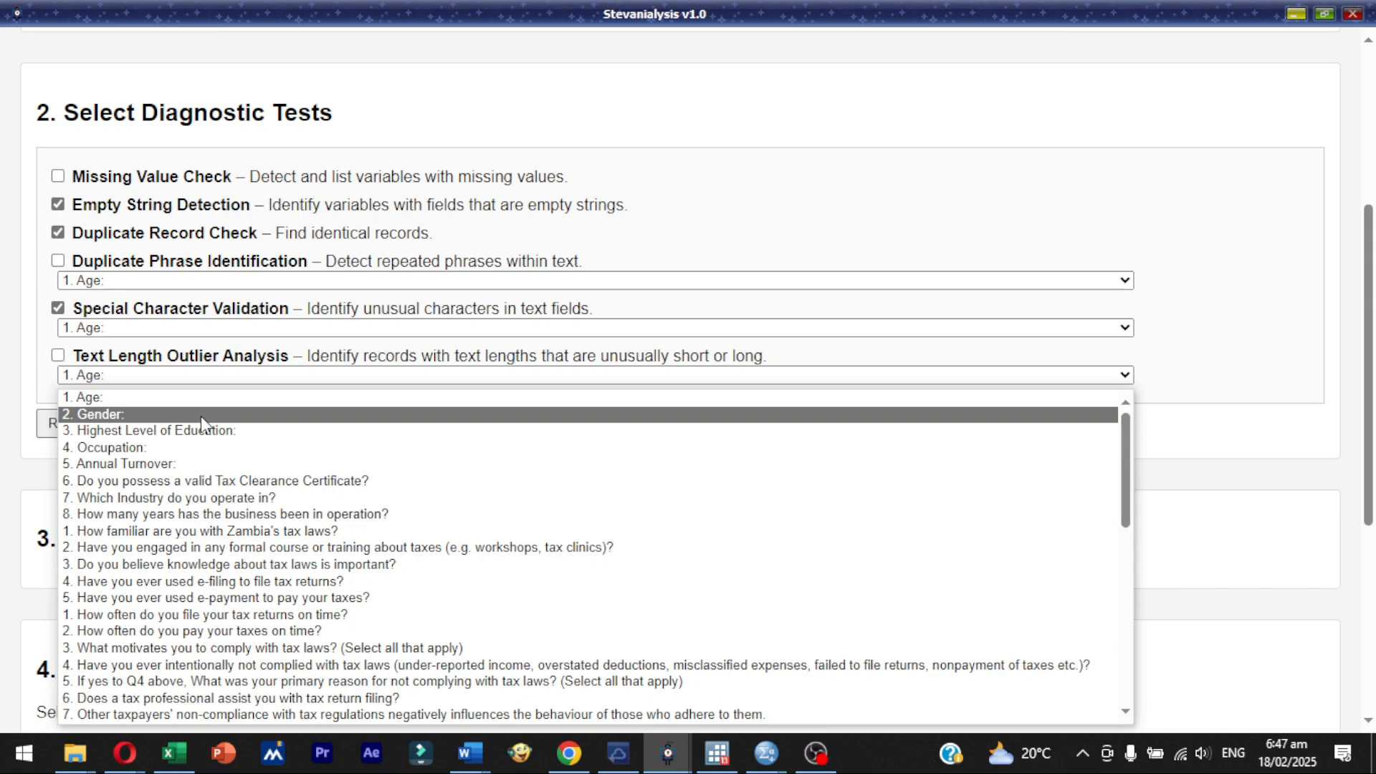
left_click(234, 395)
left_click(276, 356)
left_click(220, 379)
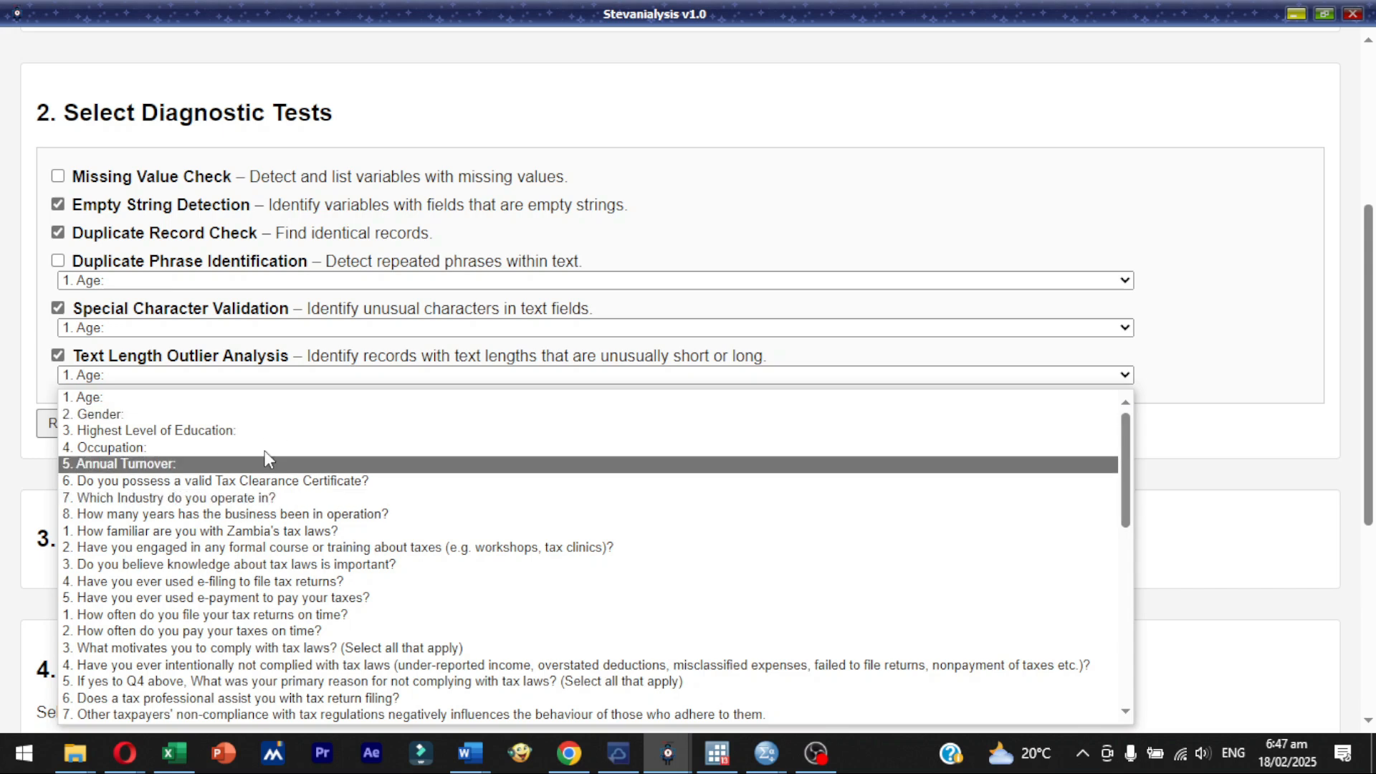
left_click(699, 244)
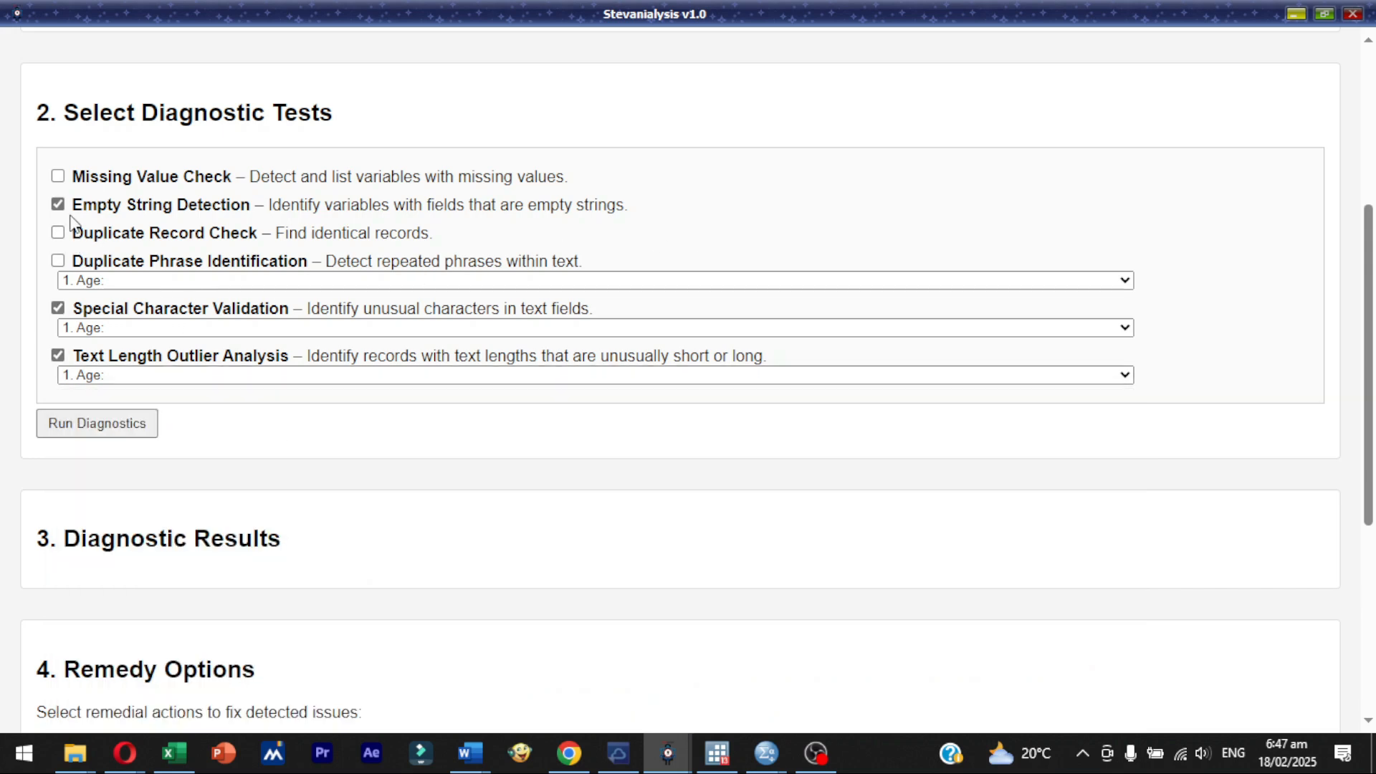
left_click(61, 179)
left_click(66, 177)
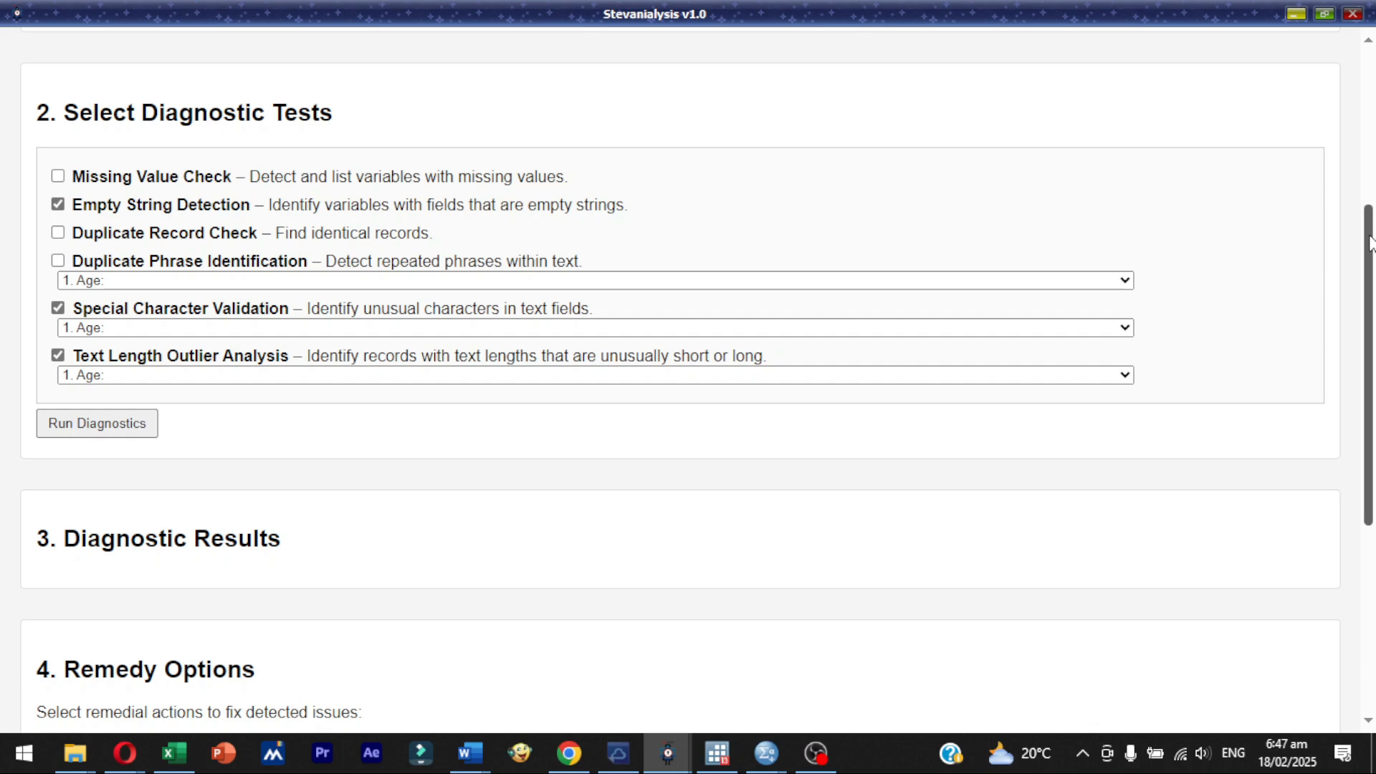
- Look over the available remedy options and close the qualitative data diagnostic tool
left_click_drag(1369, 243, 1355, 496)
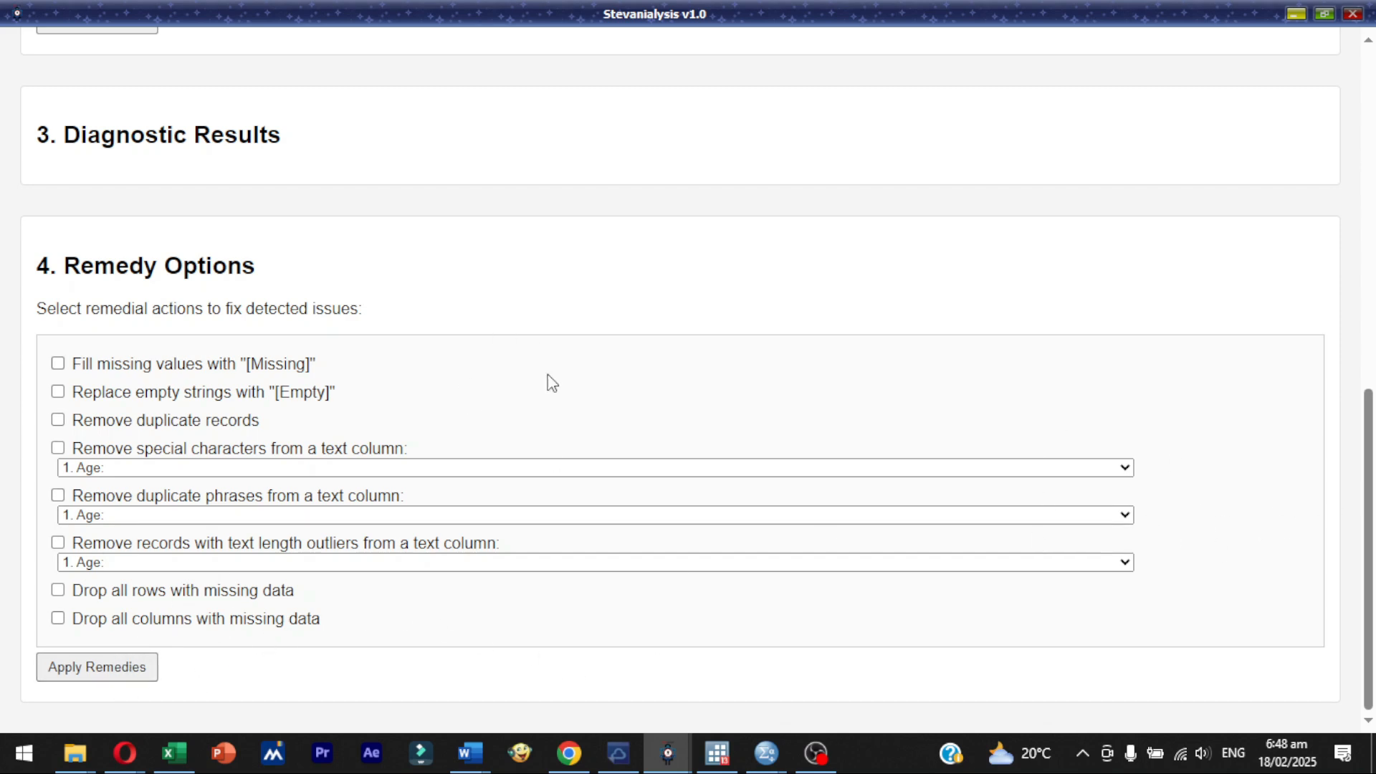
left_click_drag(1369, 479, 1315, 131)
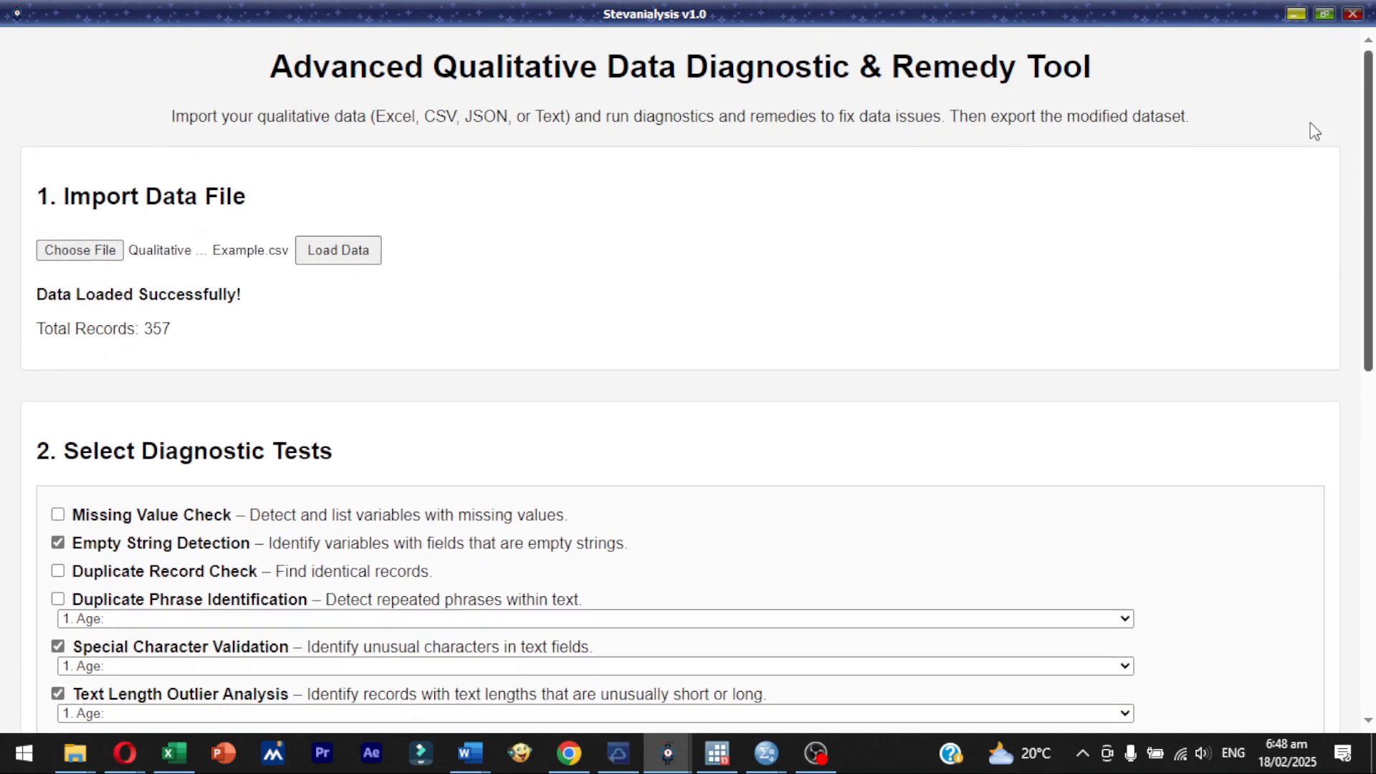
left_click(1351, 22)
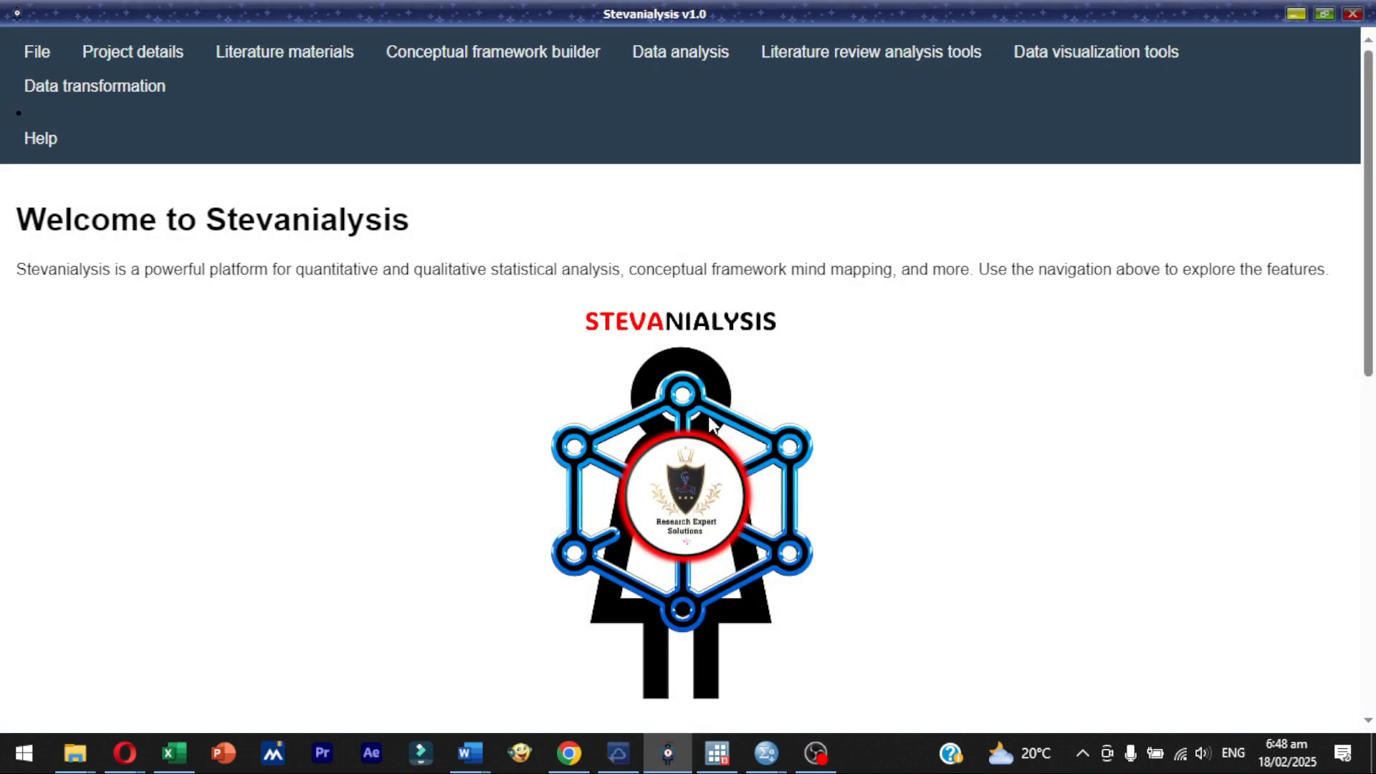
- Open the Correlations tool for qualitative data analysis and maximize its window
mouse_move(676, 52)
mouse_move(668, 147)
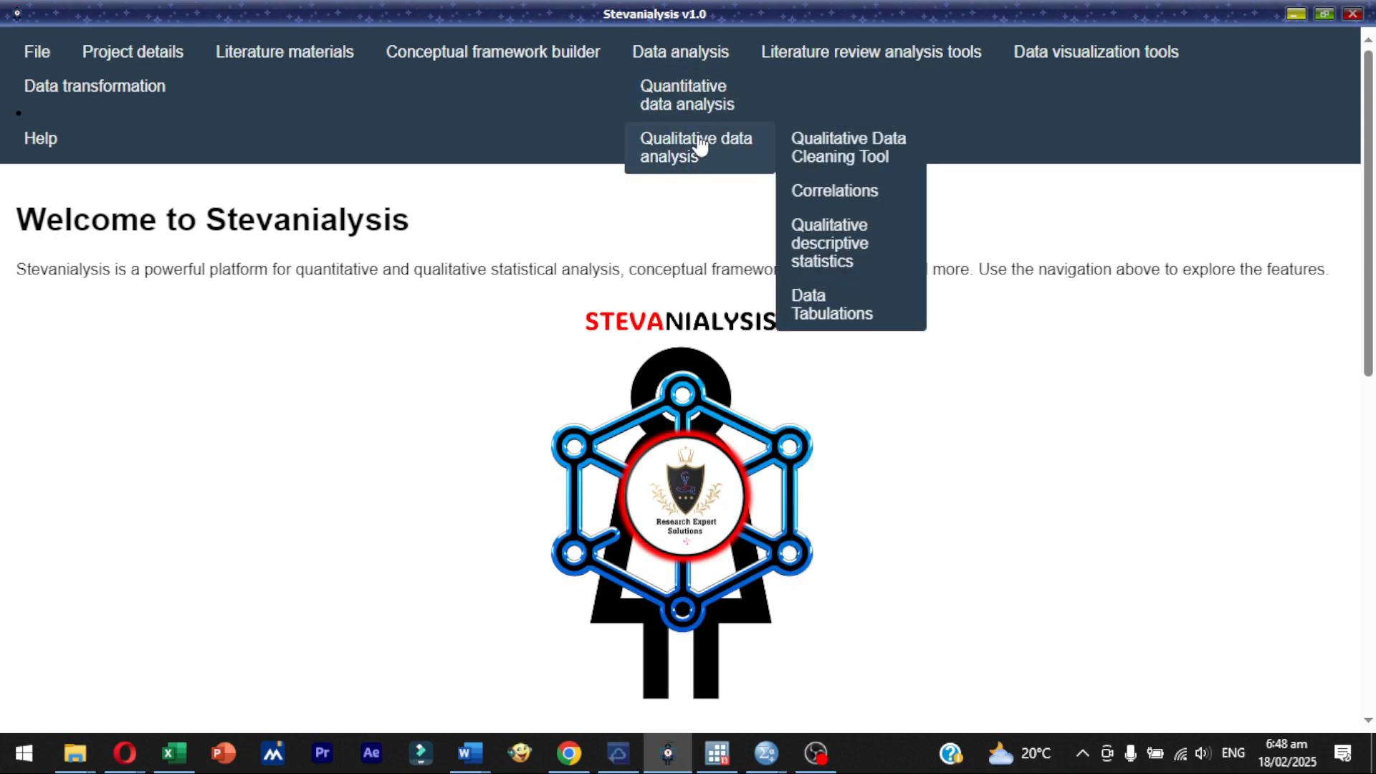
left_click(867, 205)
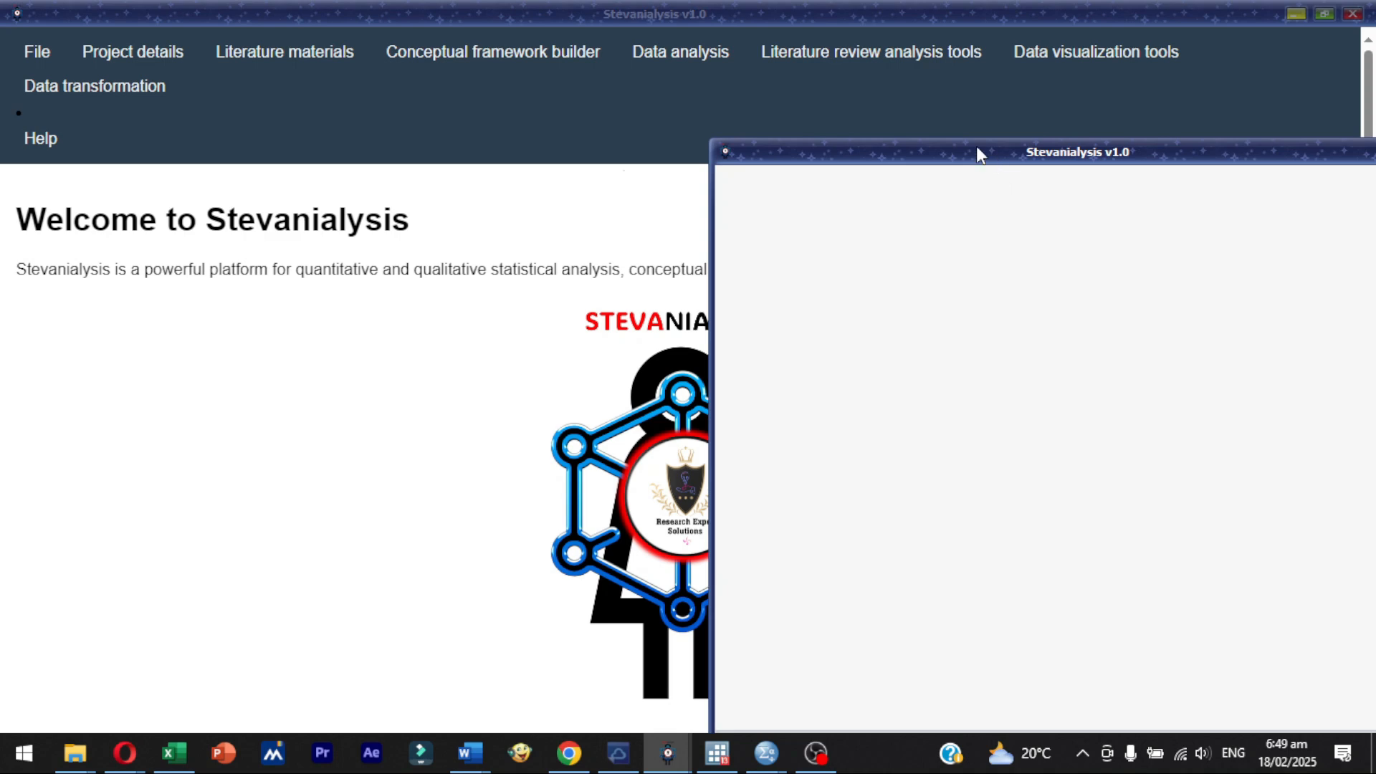
left_click_drag(977, 147, 599, 145)
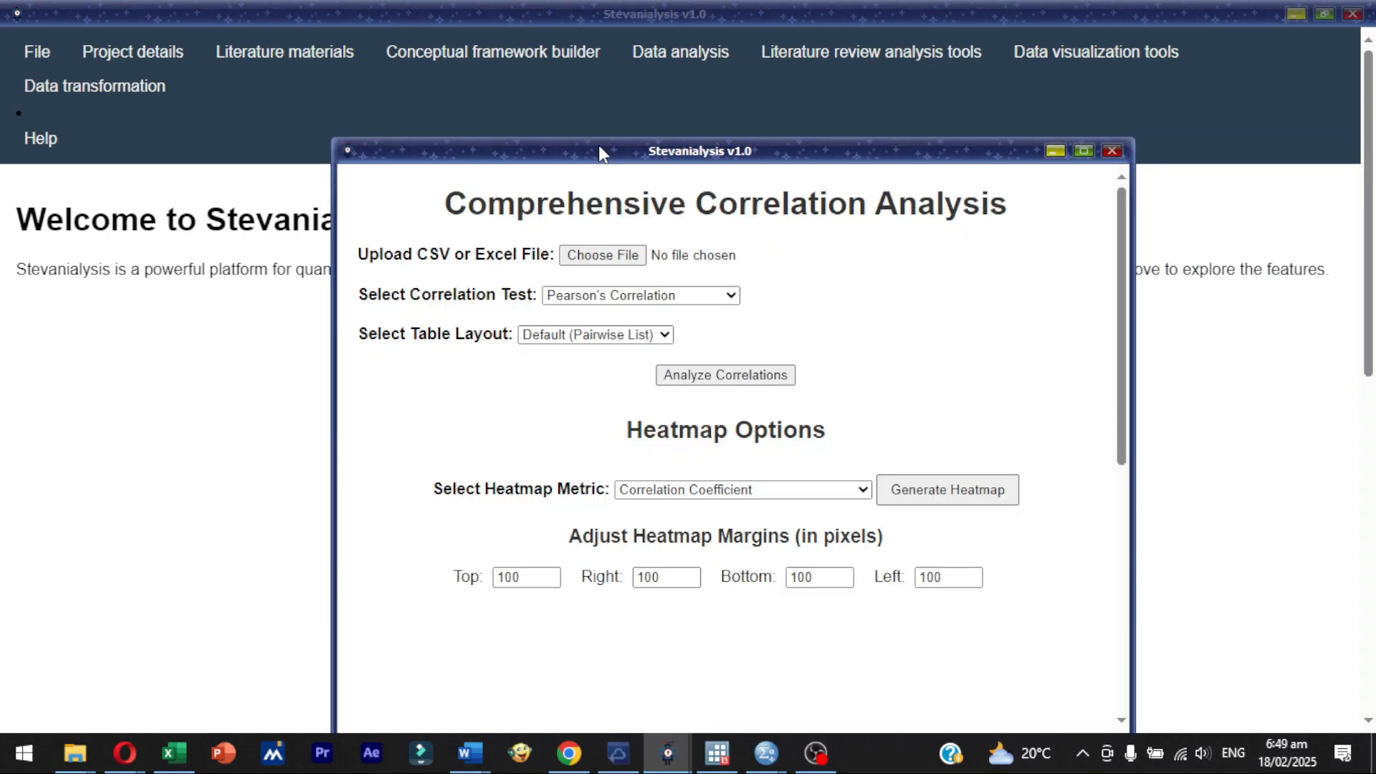
left_click(1083, 151)
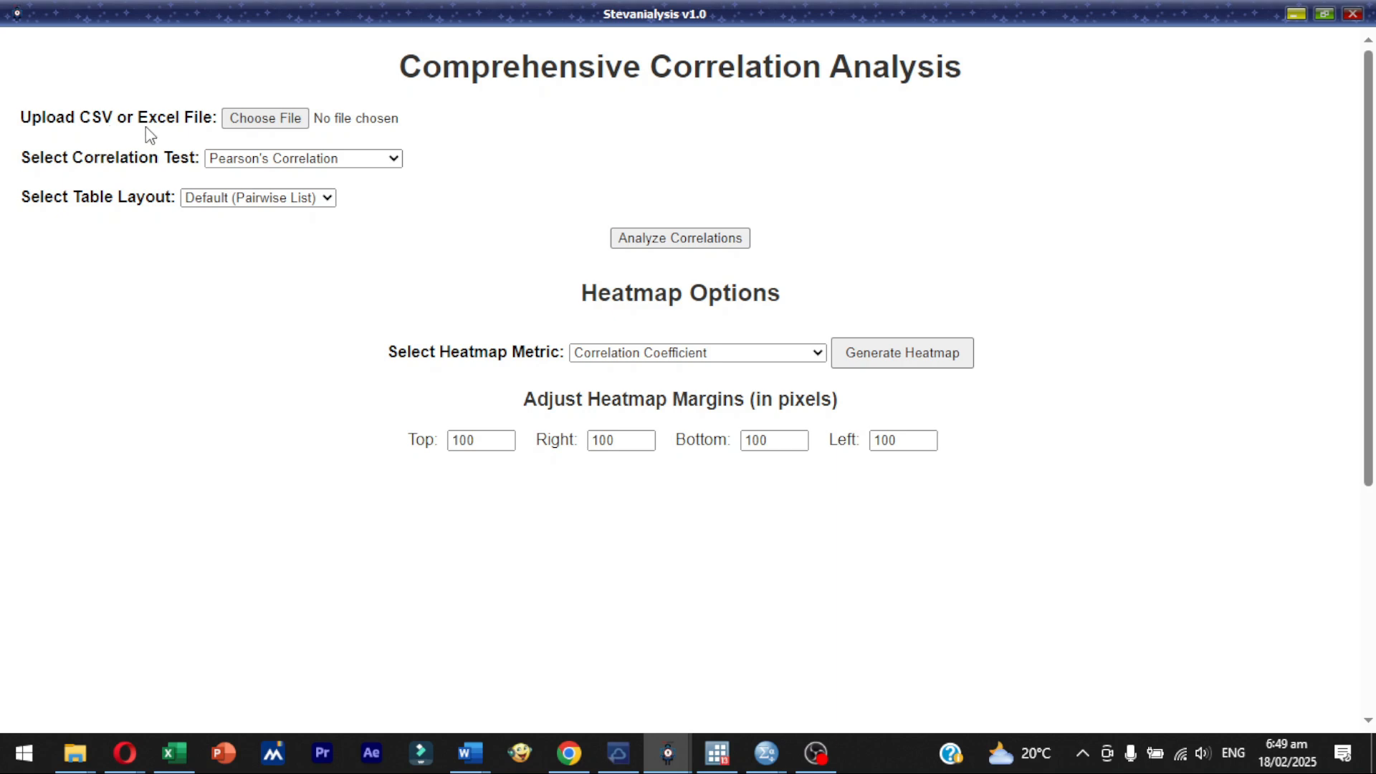
- Upload Quantitative Data Example.xlsx from the DATASETS FOR TESTING APPS folder for the correlation analysis
left_click(270, 122)
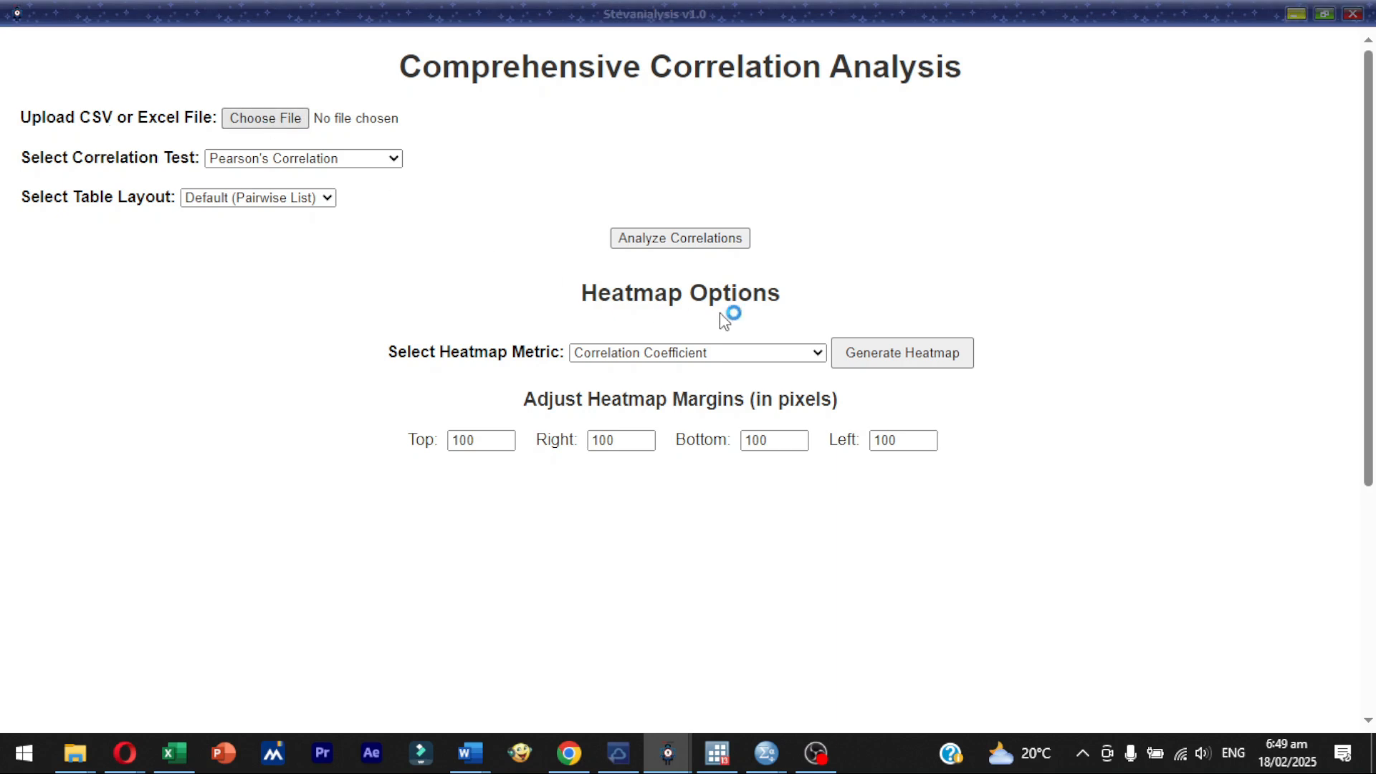
mouse_move(638, 62)
left_mouse_down()
mouse_move(639, 273)
mouse_move(638, 86)
left_mouse_up()
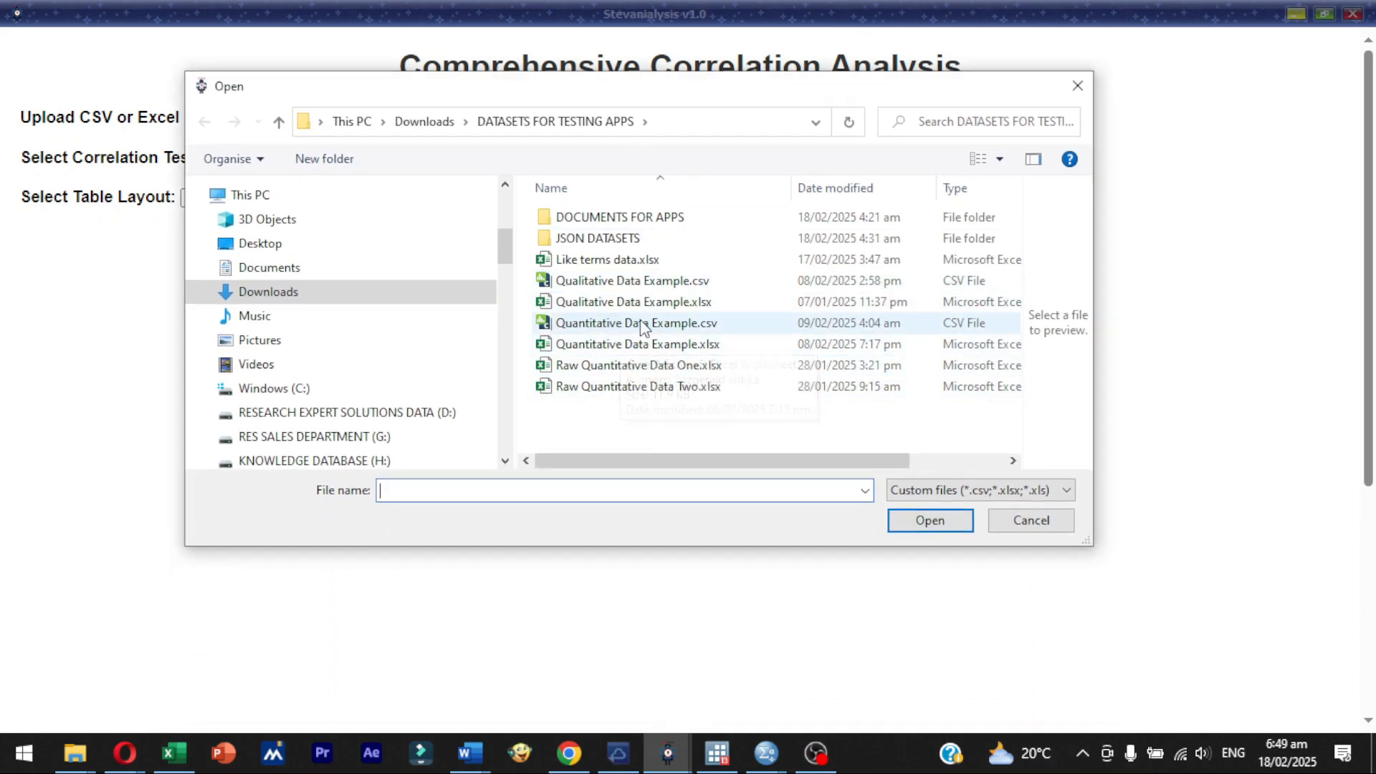
mouse_move(626, 105)
left_mouse_down()
mouse_move(621, 358)
mouse_move(621, 115)
left_mouse_up()
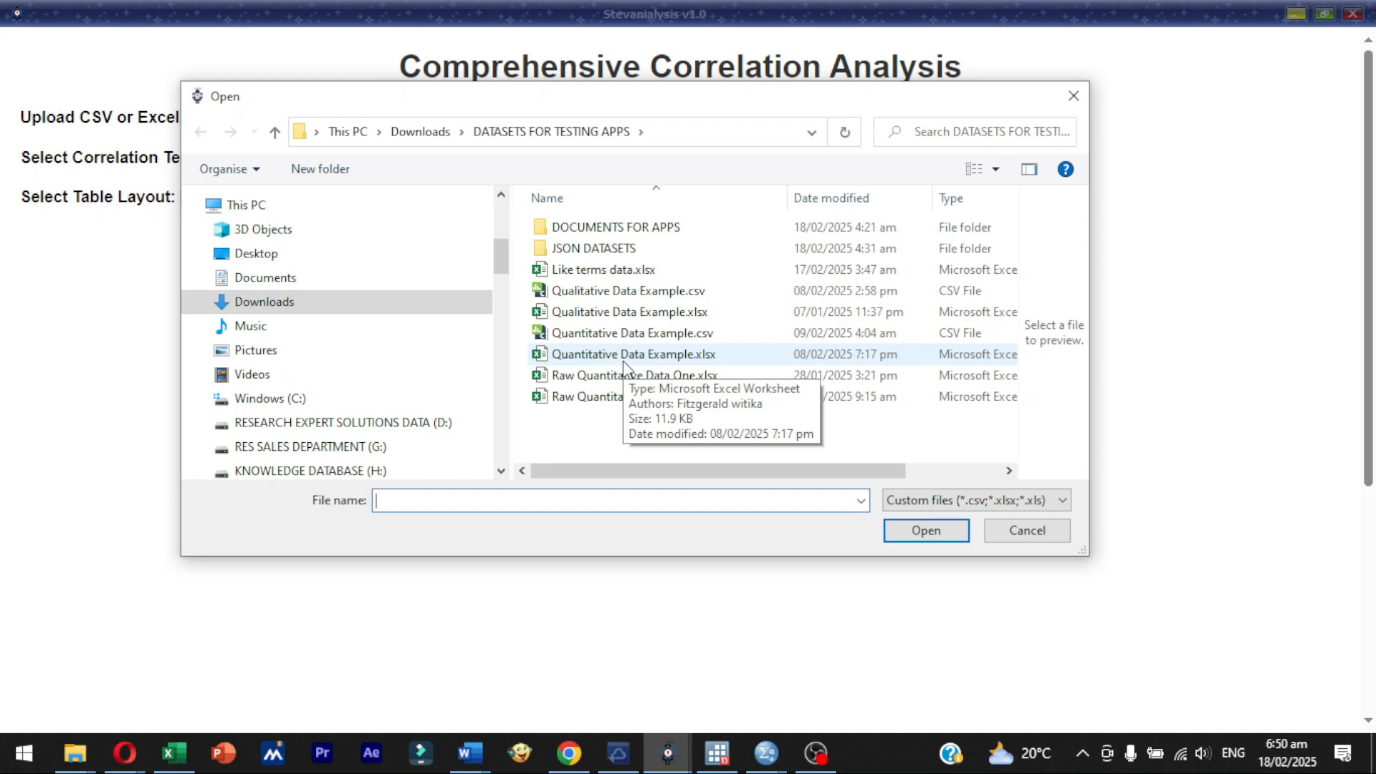
double_click(622, 359)
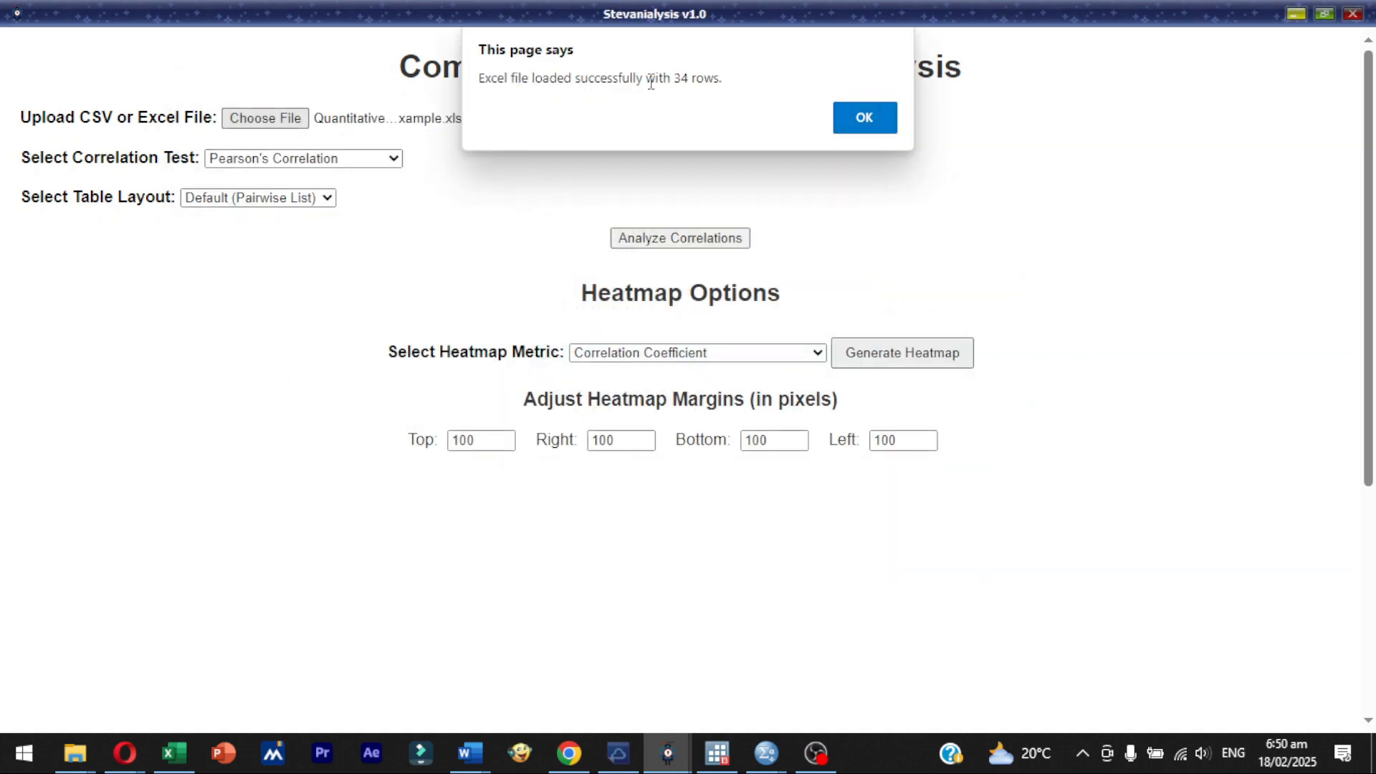
- Review the available correlation tests and run the analysis with Pearson's Correlation in the Default (Pairwise List) layout
left_click(858, 114)
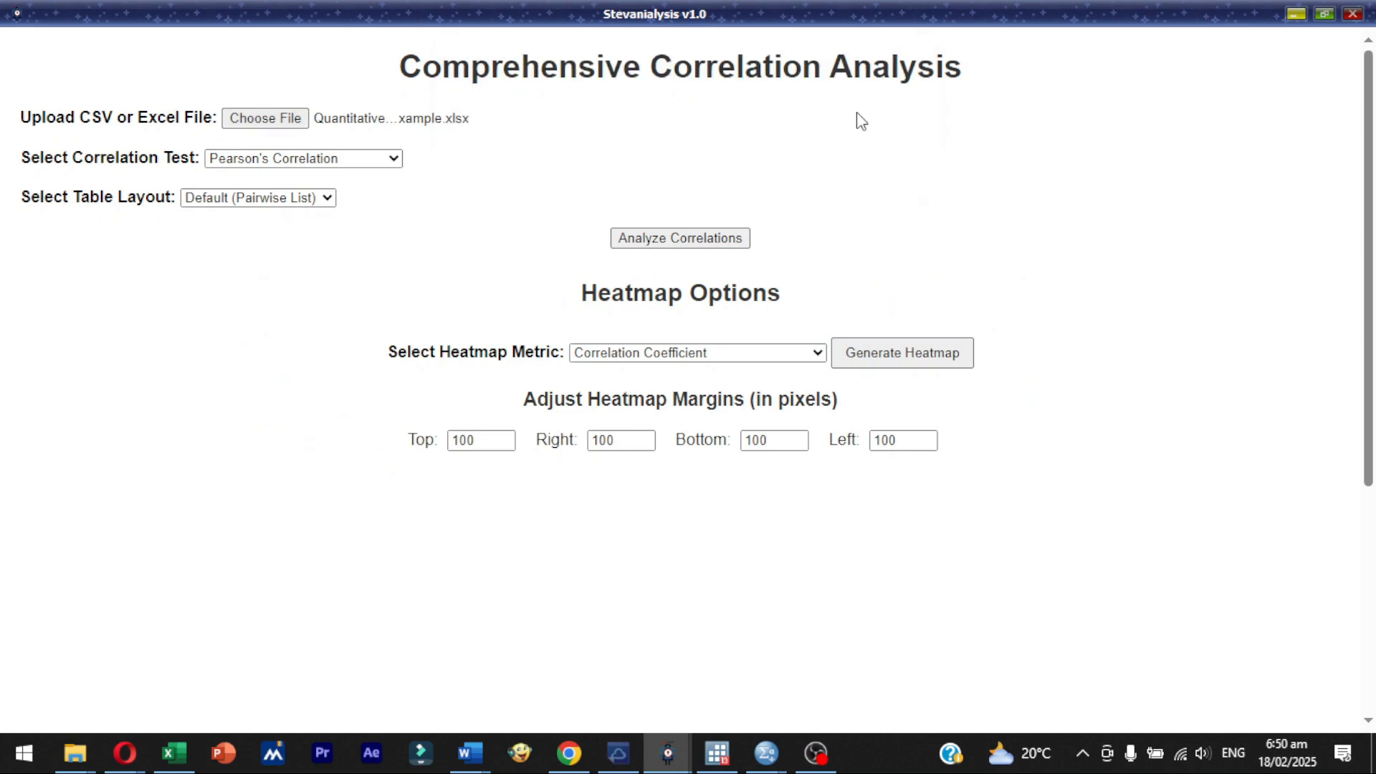
left_click(380, 162)
left_click(380, 162)
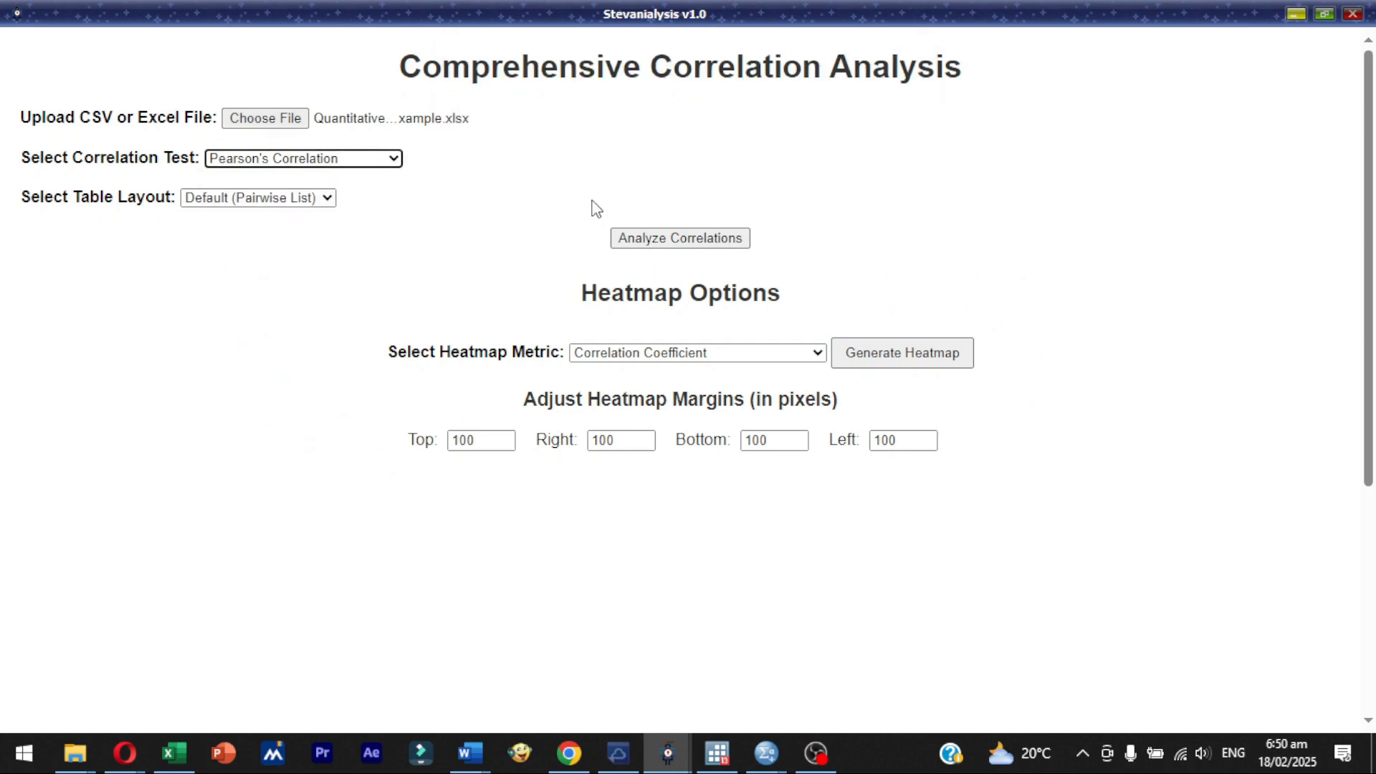
left_click(307, 162)
left_click(501, 172)
left_click(292, 159)
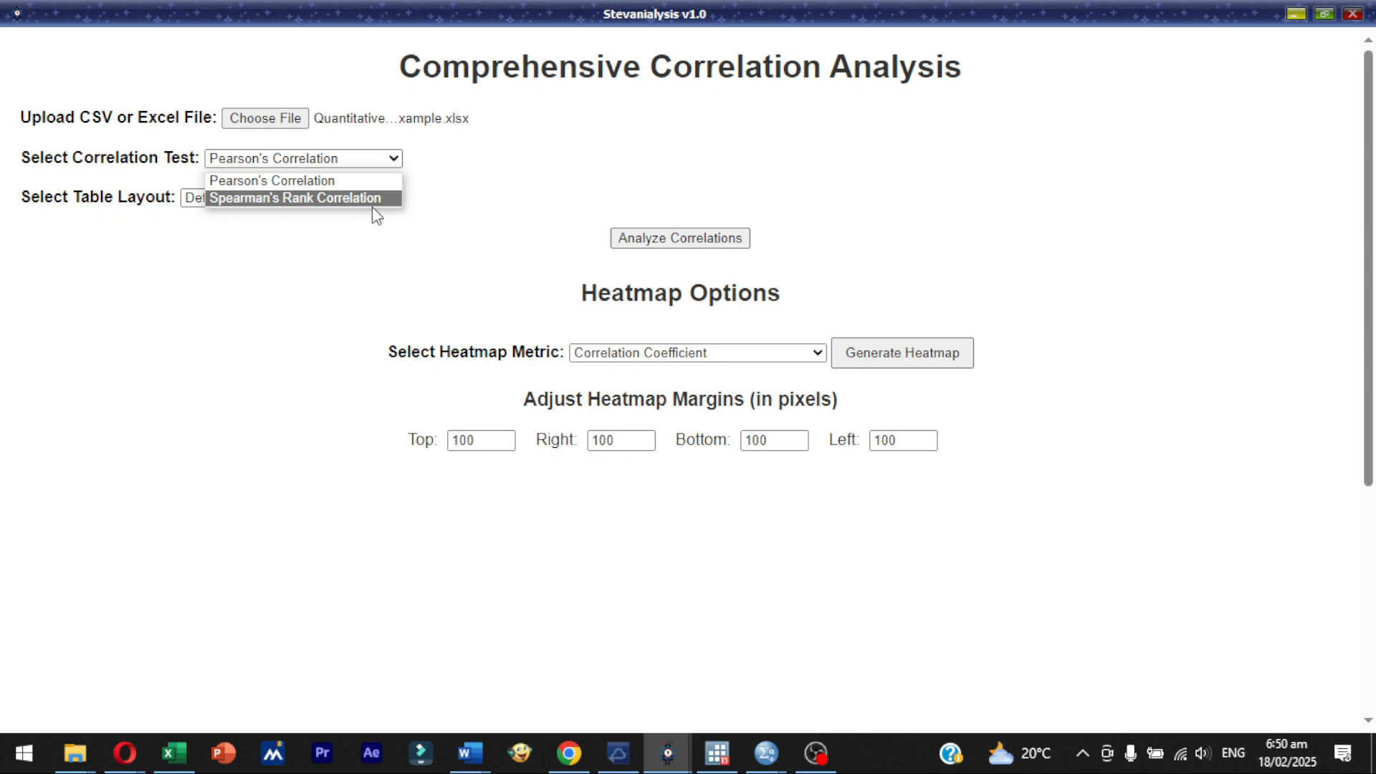
left_click(514, 167)
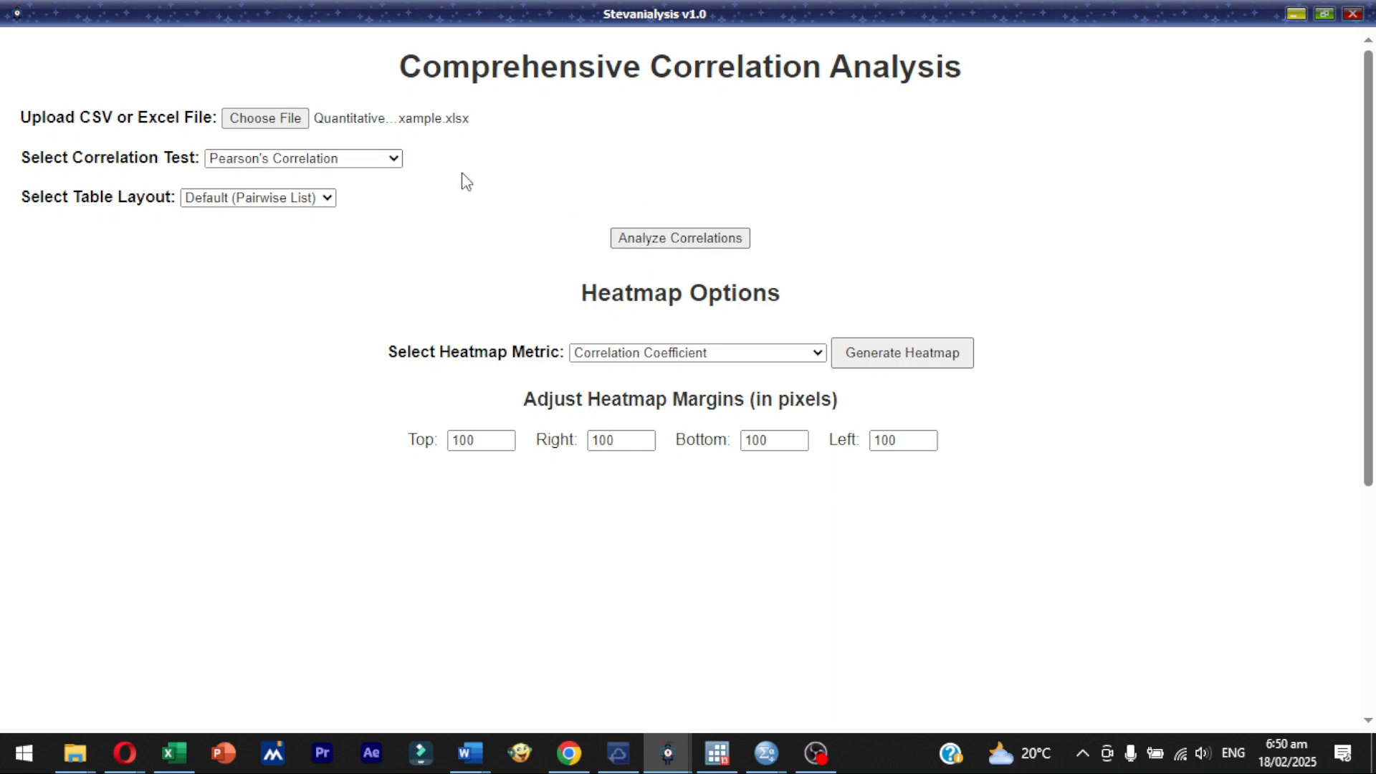
left_click(686, 246)
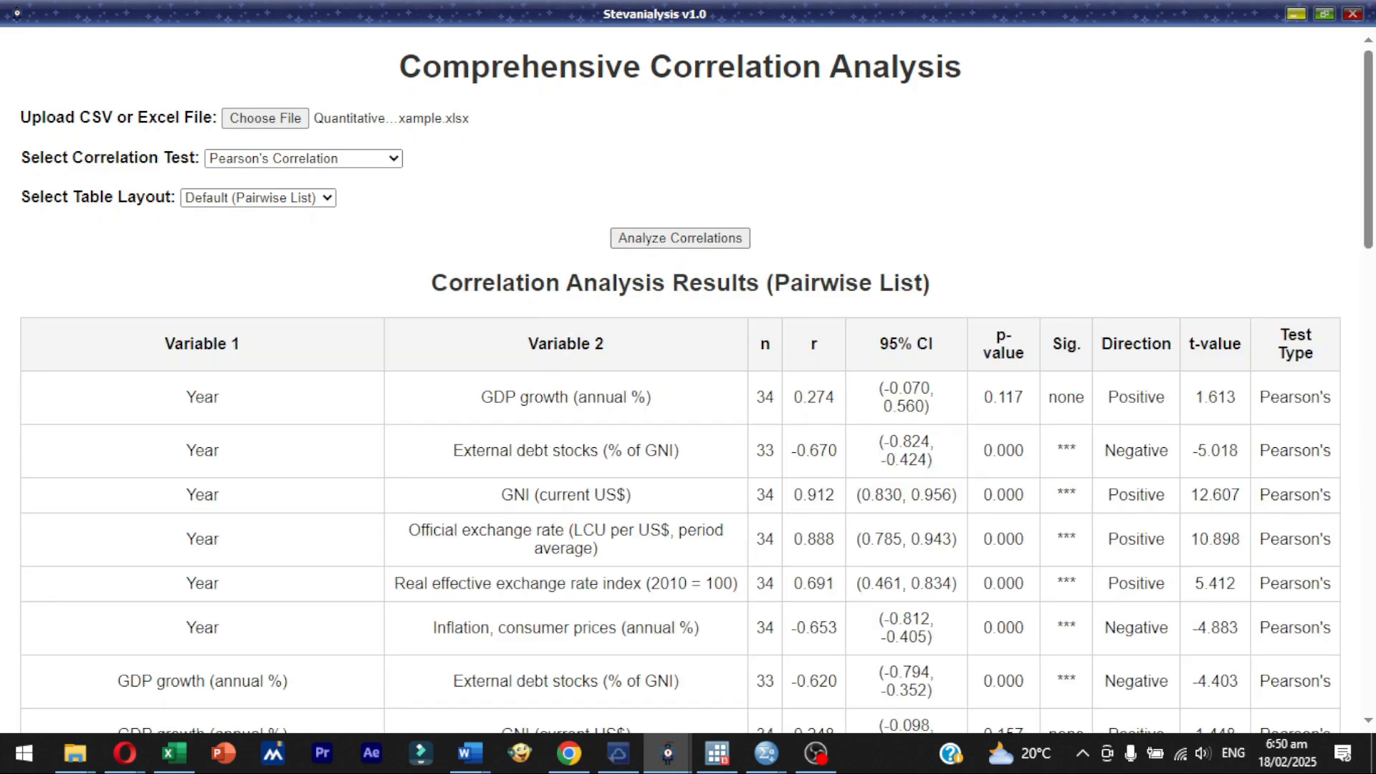
- Examine the pairwise correlation results and the significance marker footnote, and recheck the available correlation tests
mouse_move(1371, 190)
left_mouse_down()
mouse_move(1372, 491)
mouse_move(1371, 207)
left_mouse_up()
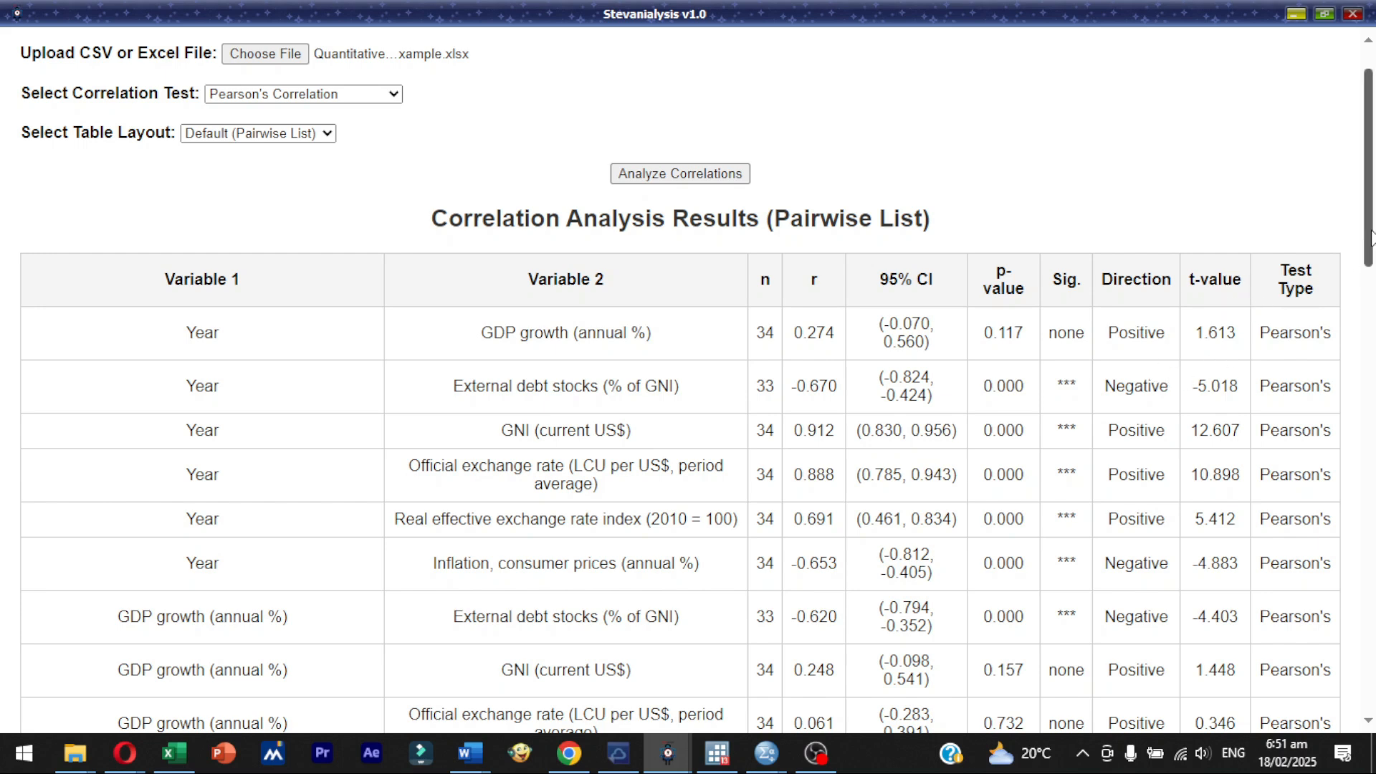
scroll(1371, 258, "down", 1)
left_click_drag(1370, 258, 1371, 519)
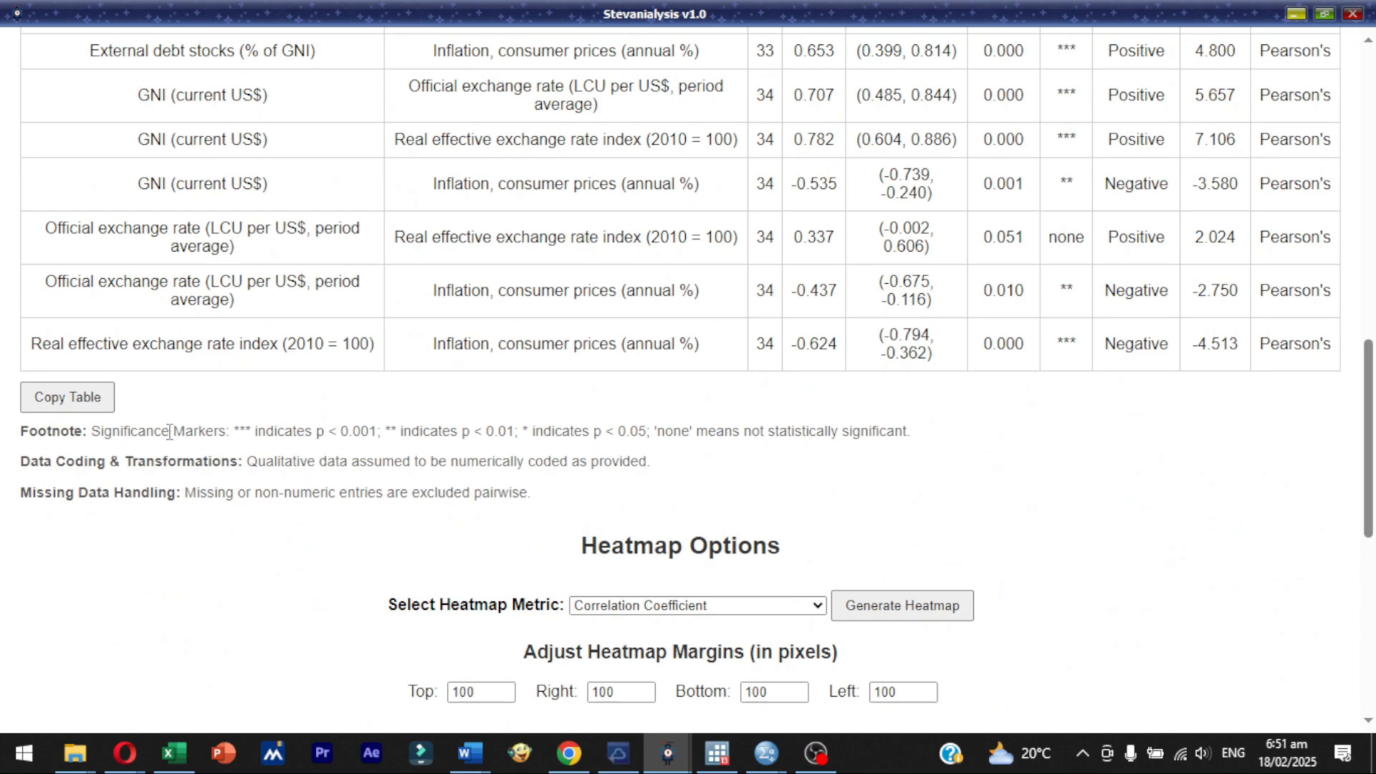
left_click_drag(212, 431, 916, 431)
left_click(266, 486)
left_click_drag(131, 431, 283, 432)
left_click(292, 445)
left_click_drag(1368, 512, 1336, 132)
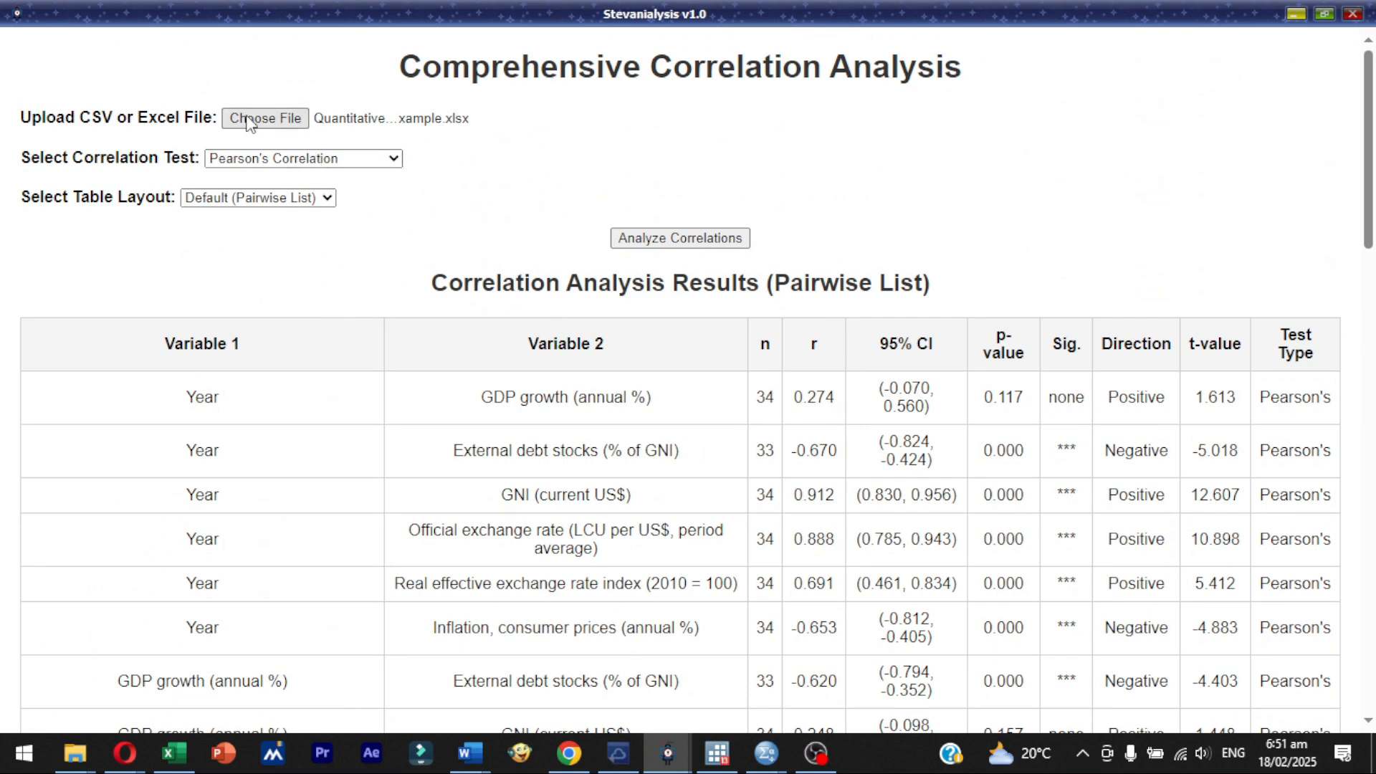
left_click(355, 158)
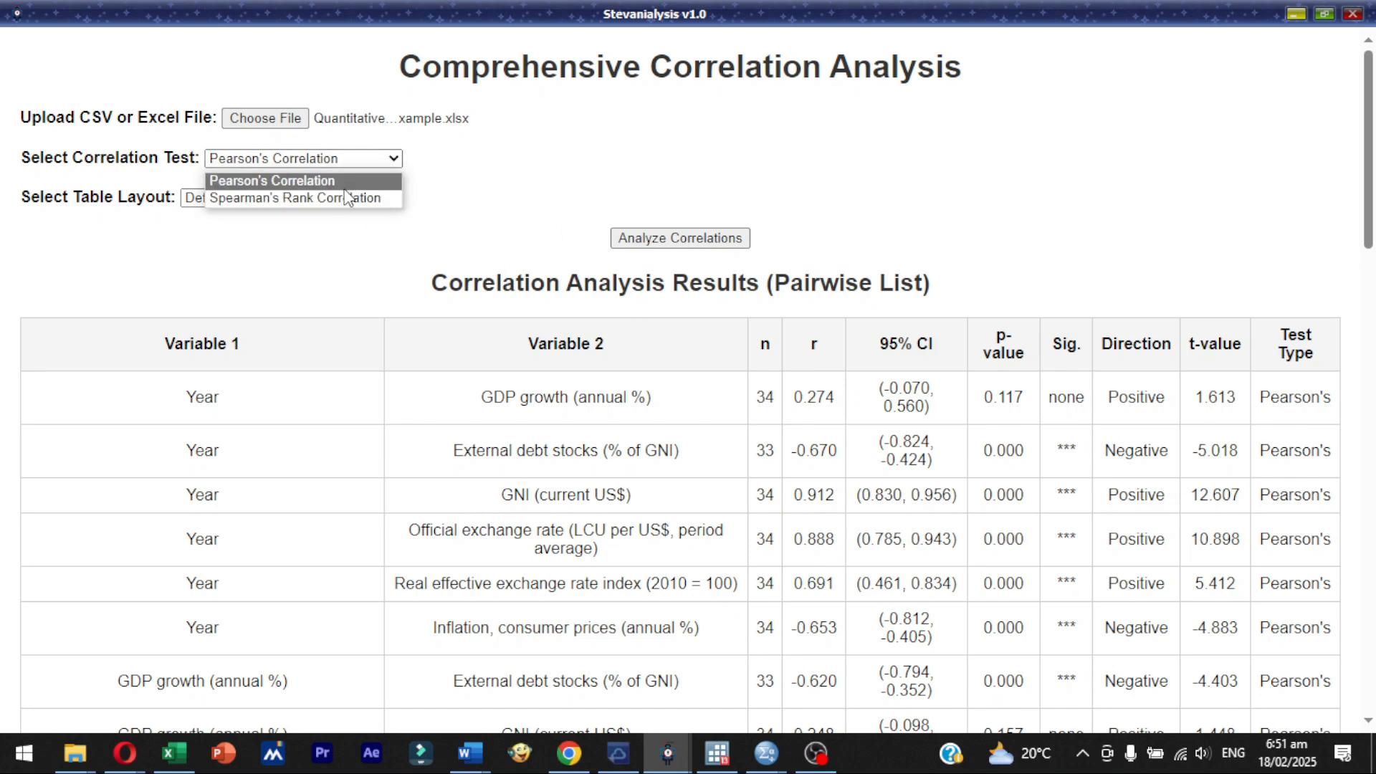
left_click(499, 142)
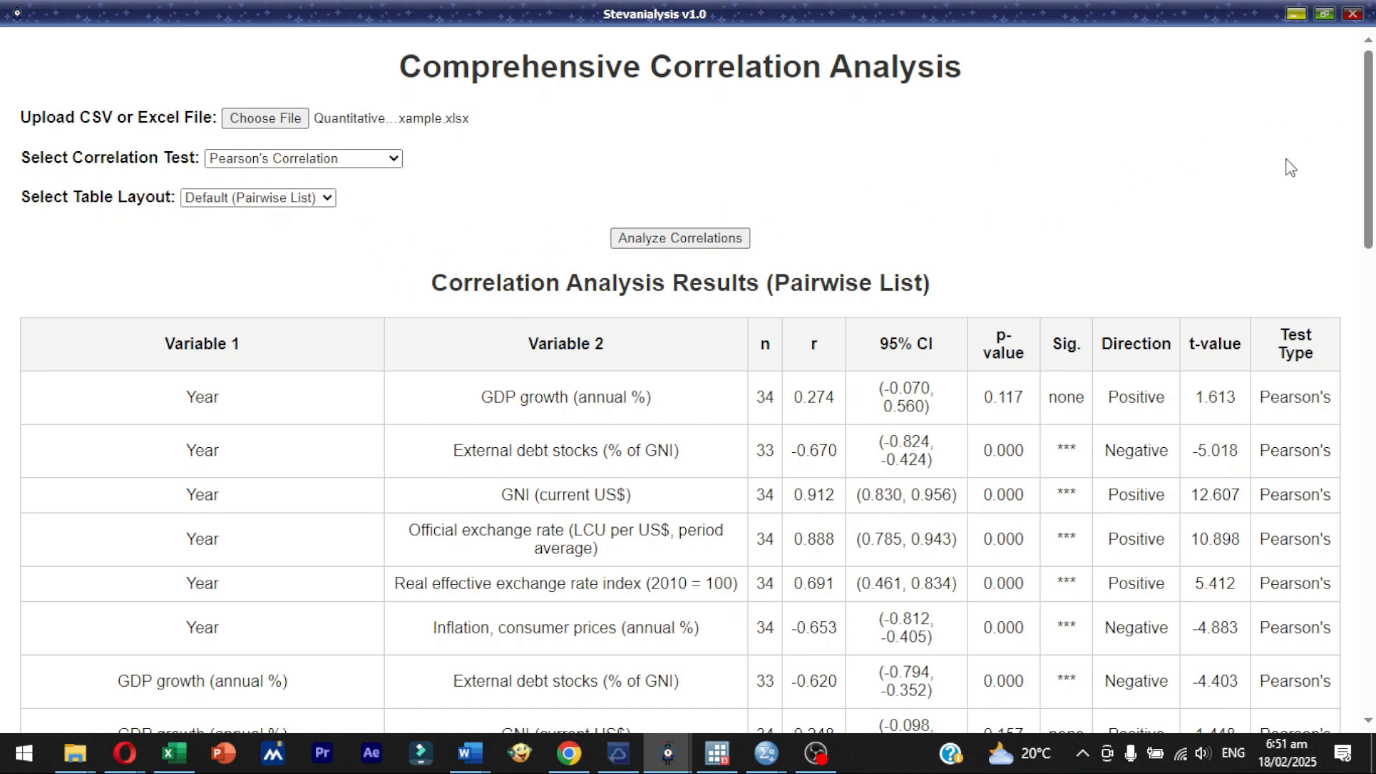
- Set the table layout to Lower Diagonal Matrix and rerun the Pearson's correlation analysis
left_click_drag(1369, 147, 1303, 149)
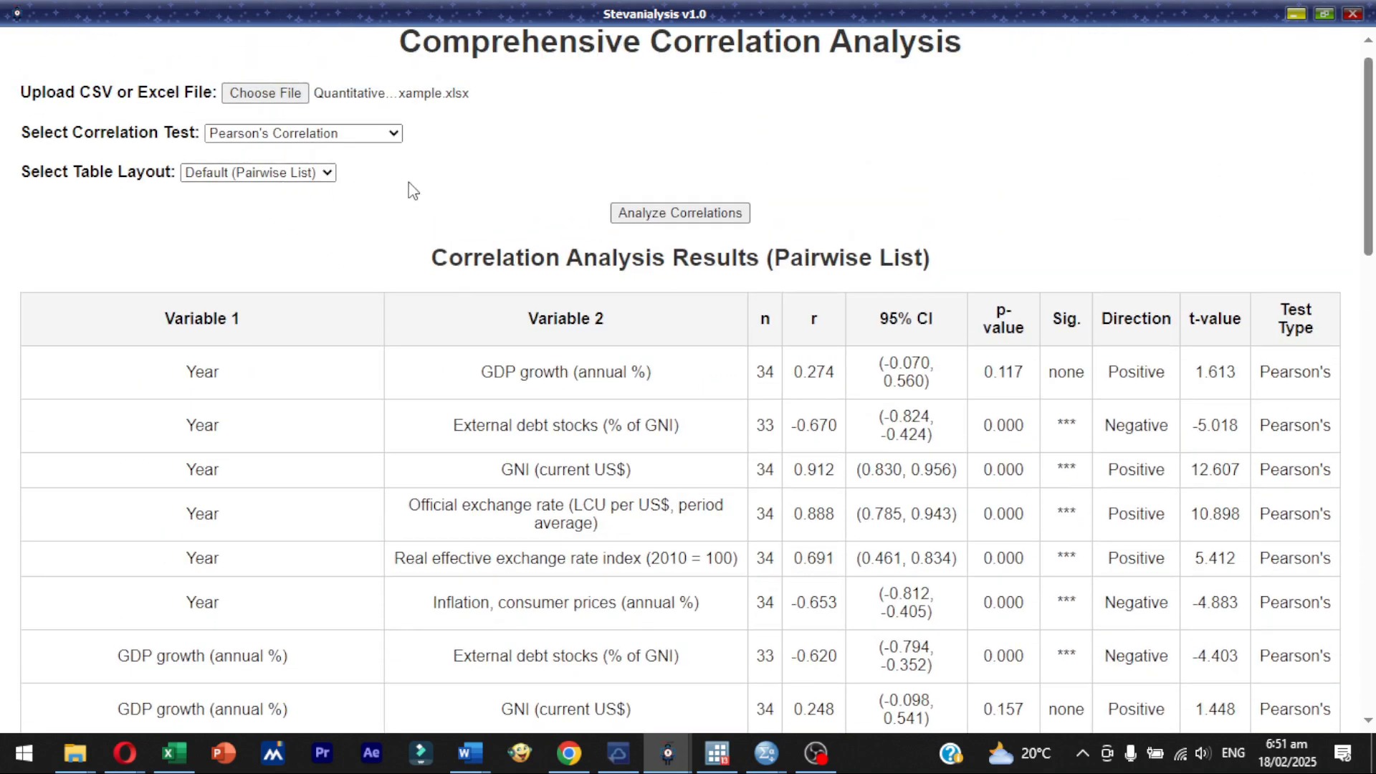
left_click(319, 174)
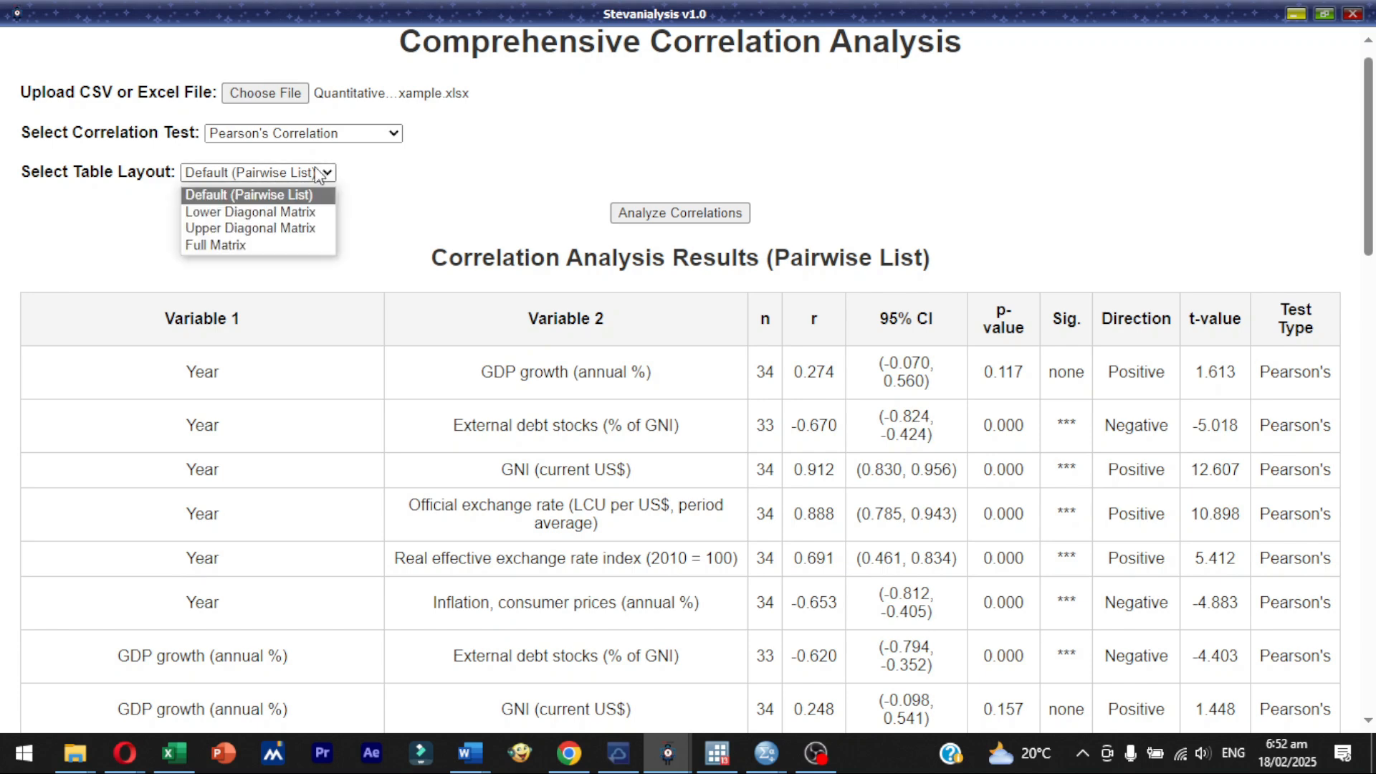
left_click(308, 210)
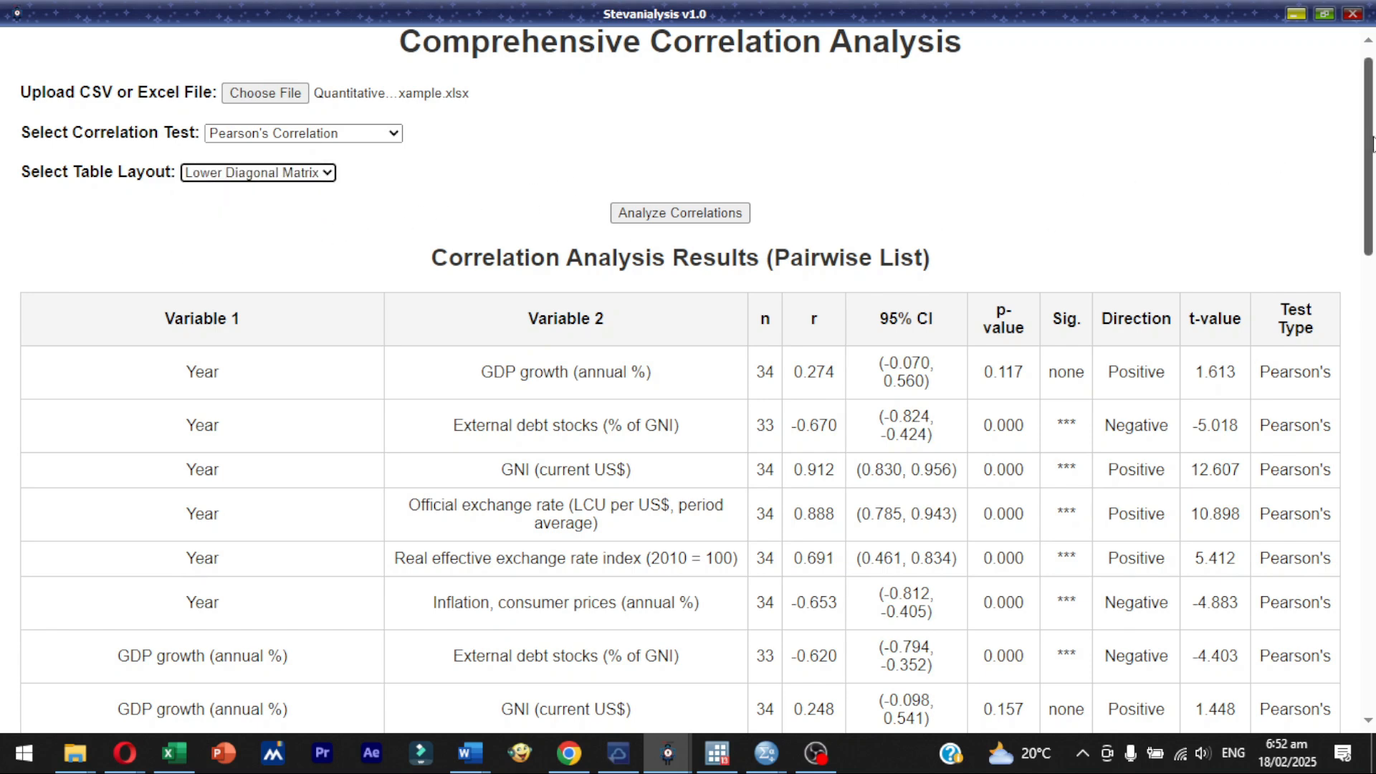
left_click_drag(1371, 147, 1245, 97)
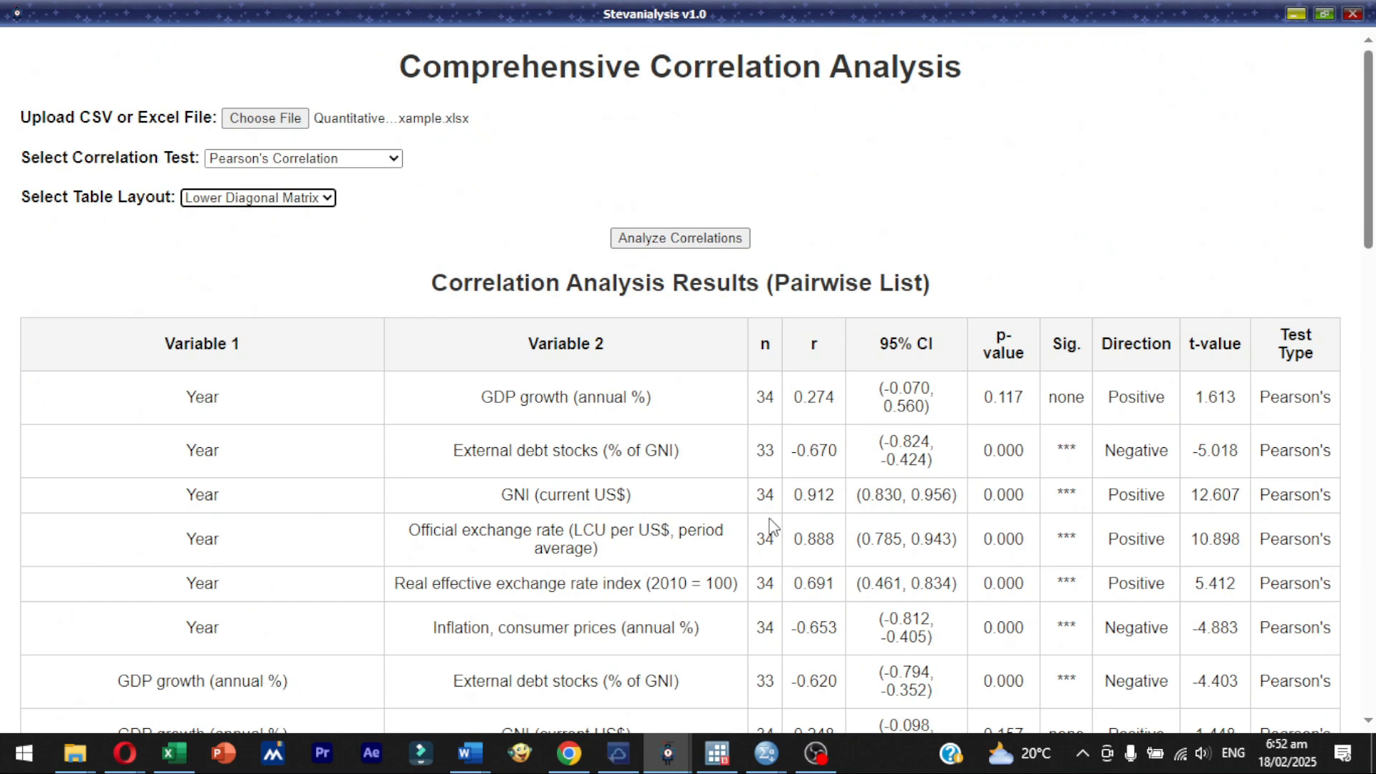
scroll(1367, 114, "down", 1)
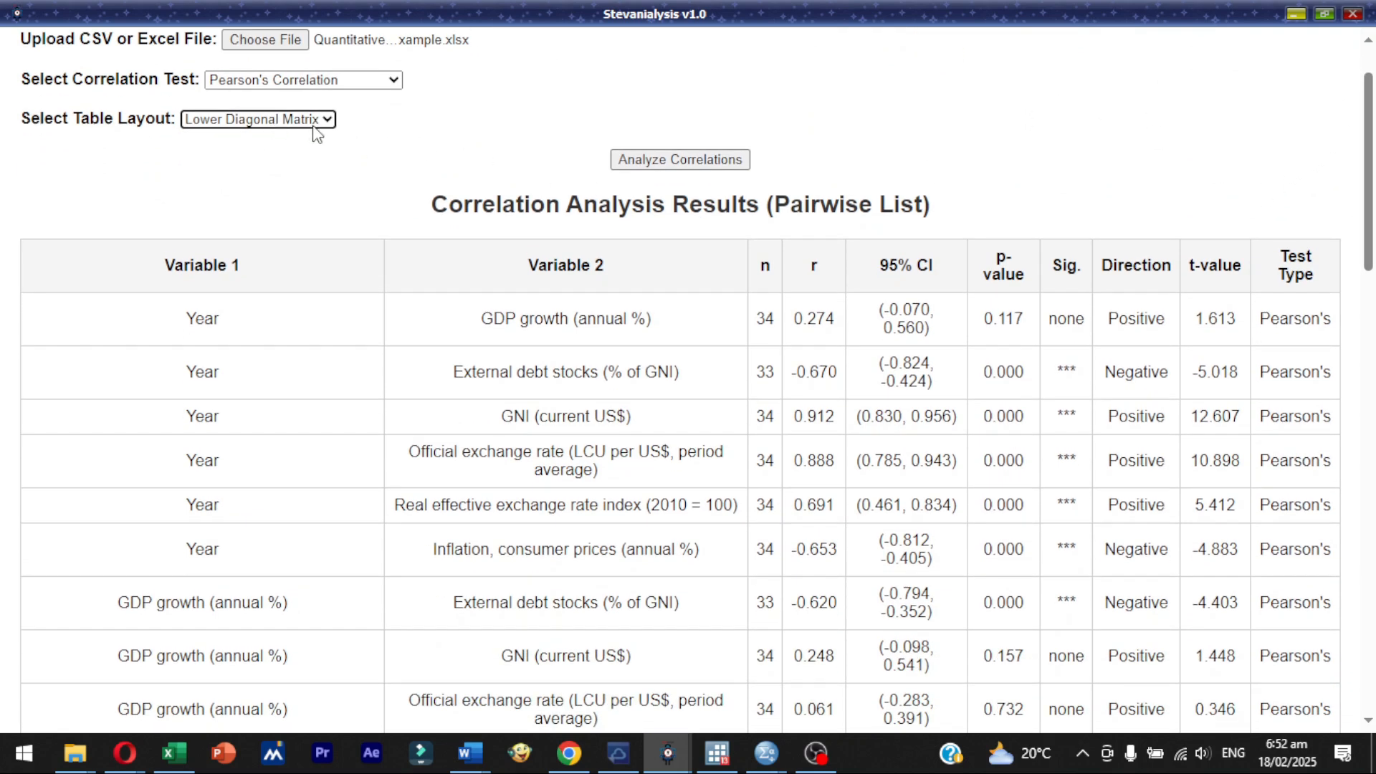
left_click(742, 162)
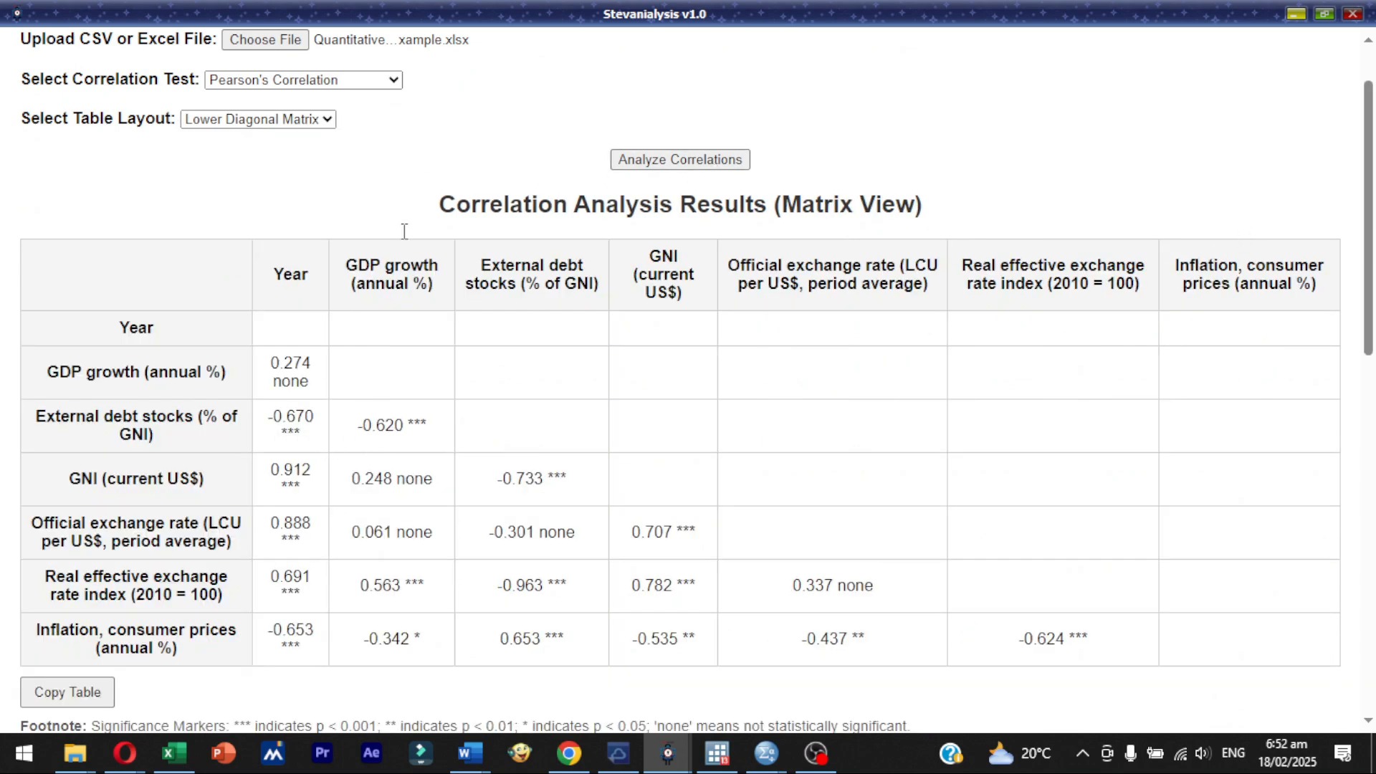
- Copy the correlation matrix table to the clipboard and switch to Document2 in Word
left_click(76, 697)
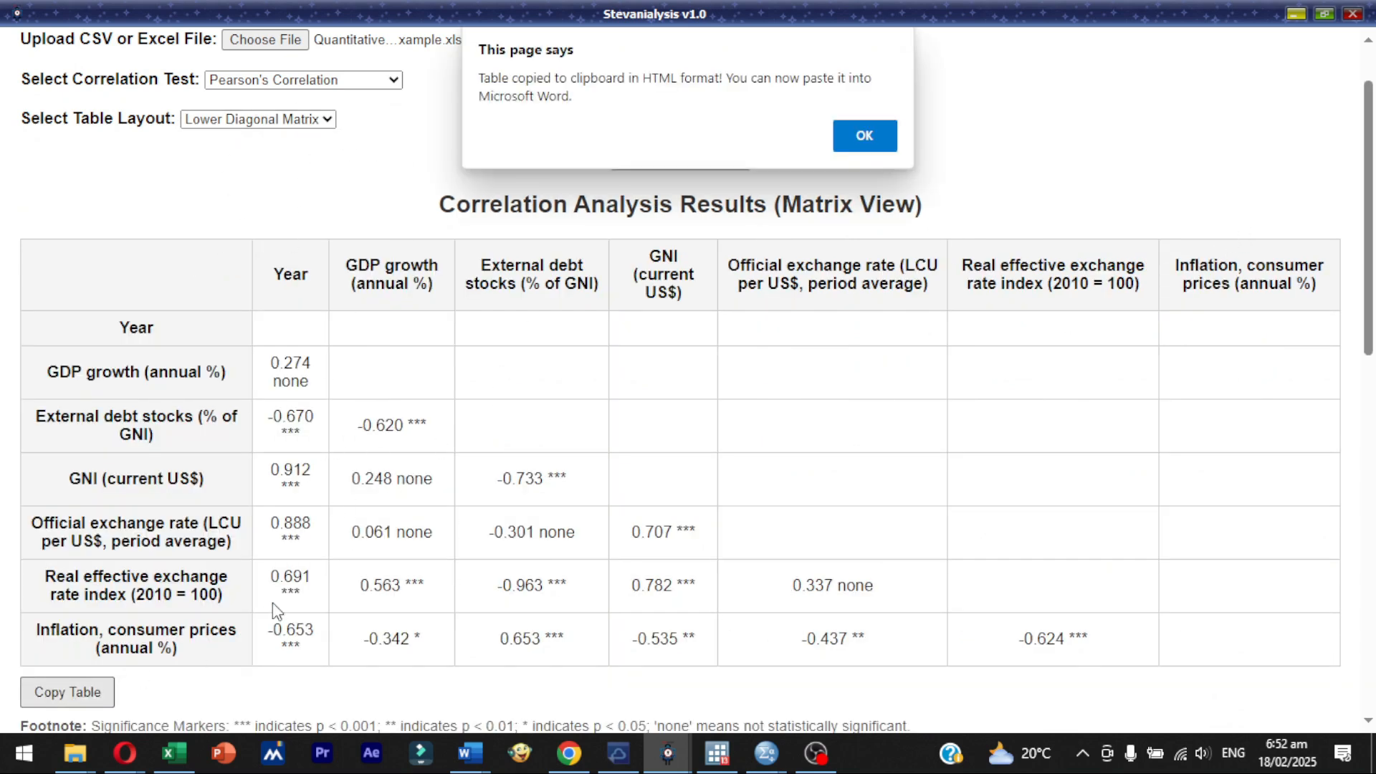
left_click(868, 129)
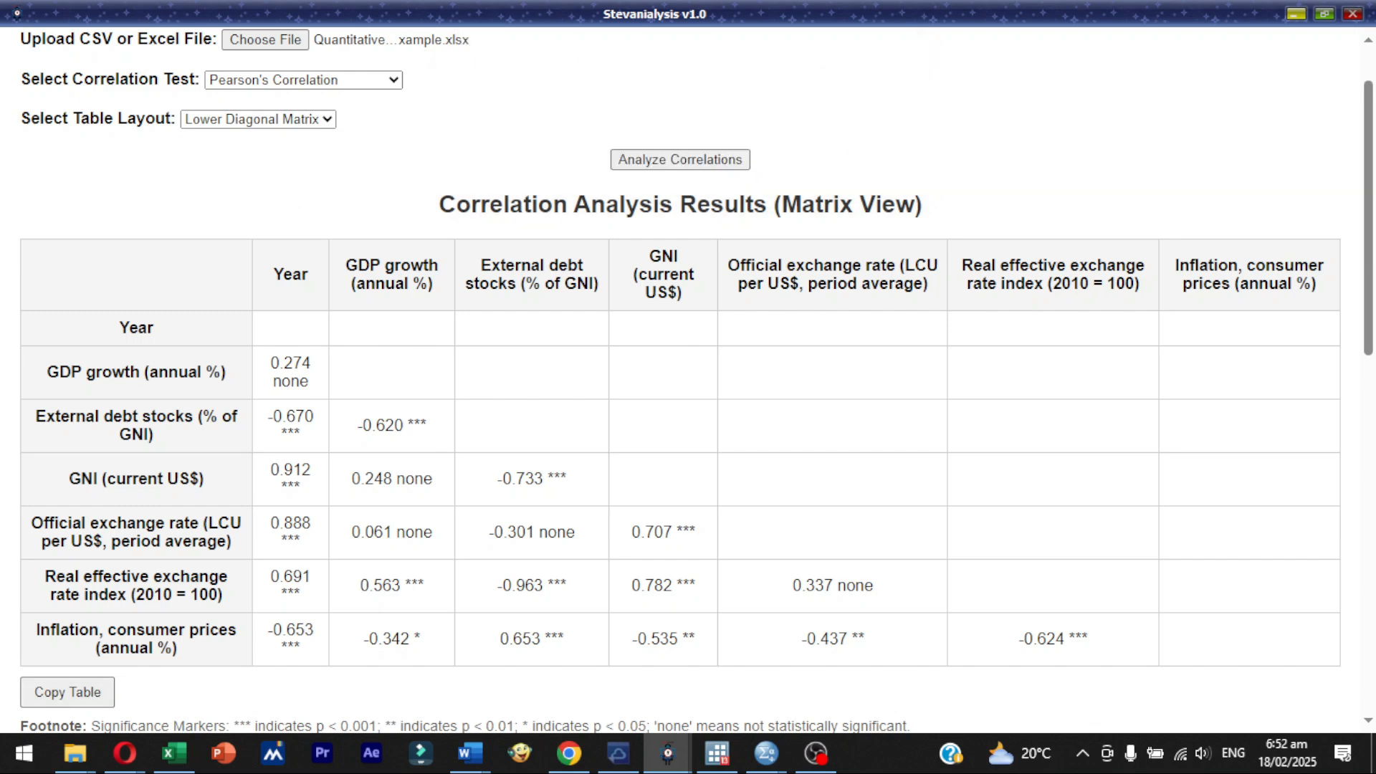
left_click_drag(1375, 297, 568, 86)
left_click(936, 91)
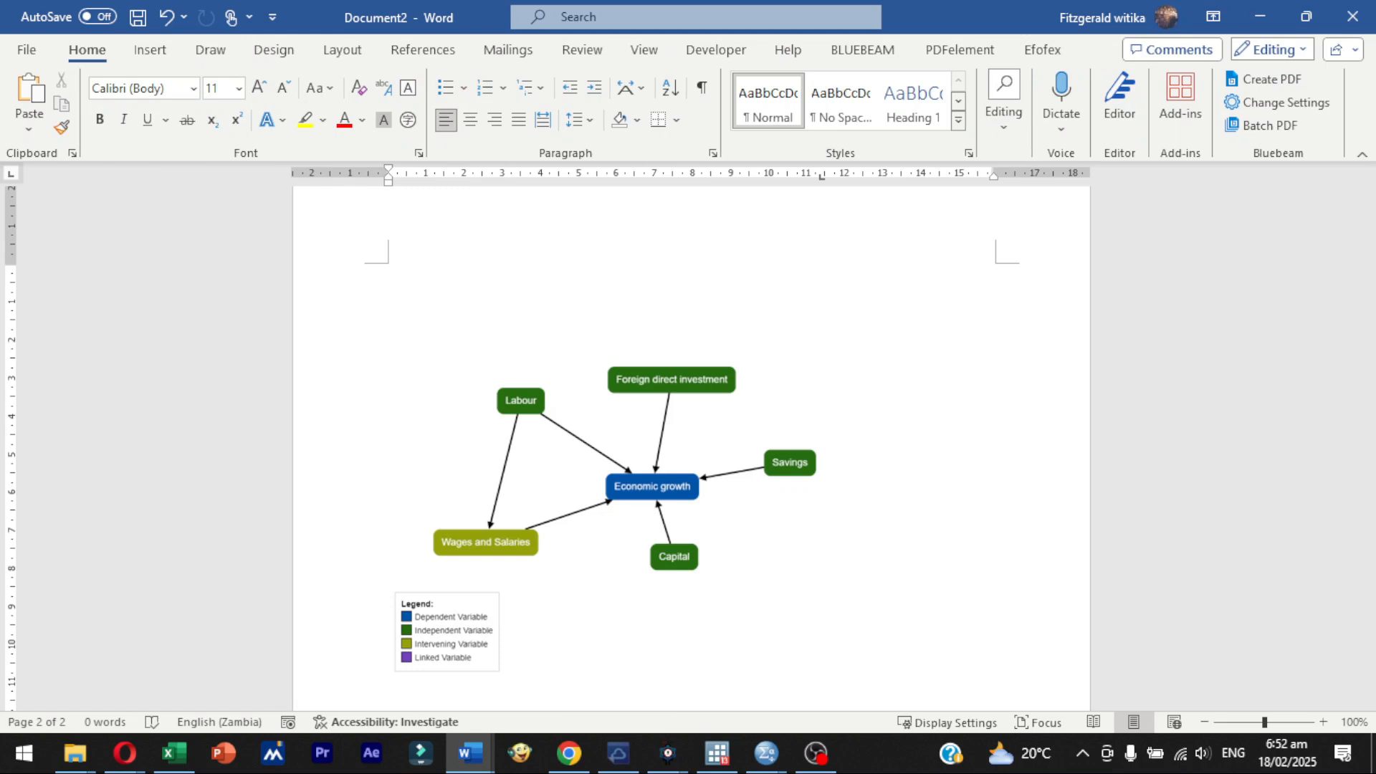
- Paste the copied correlation matrix onto a blank page after the variable diagram
scroll(559, 428, "down", 10)
key("ctrl+z")
left_click(523, 192)
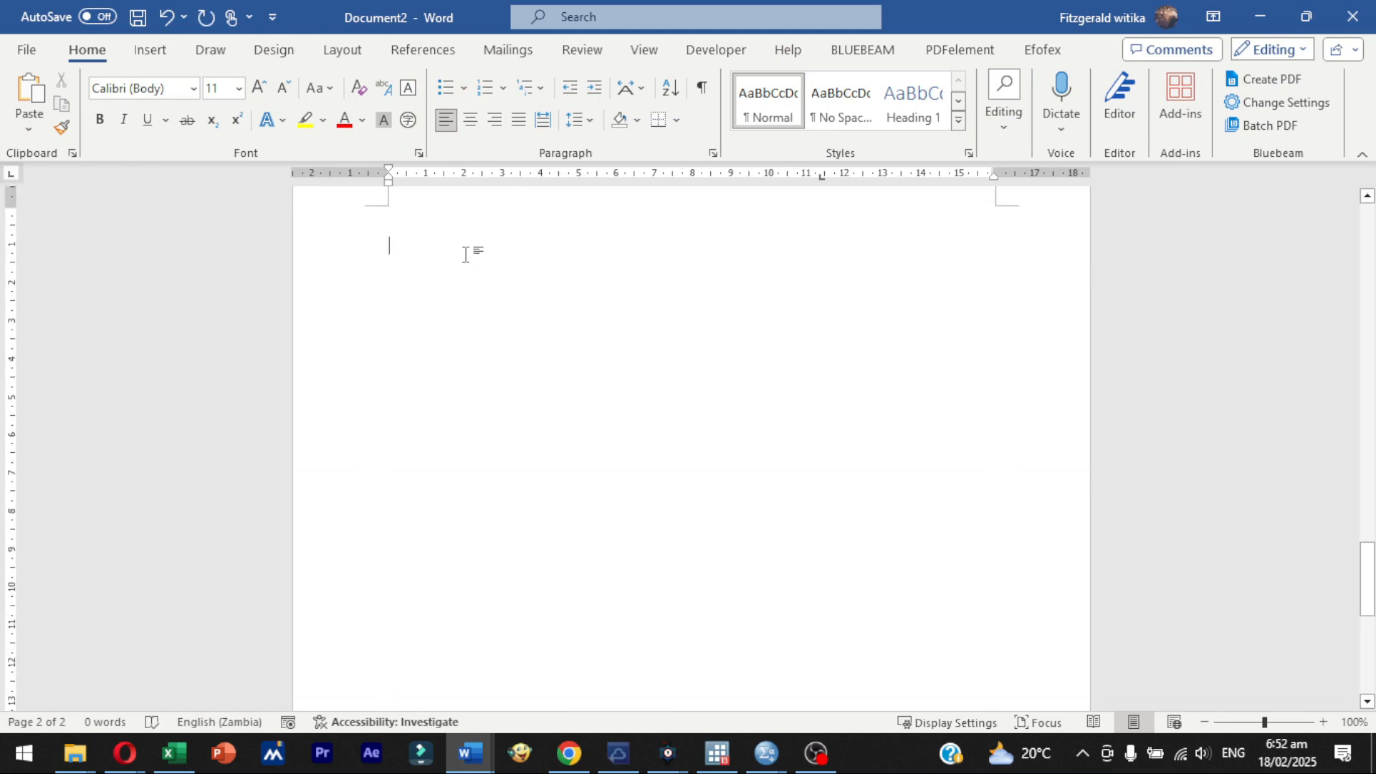
right_click(464, 252)
left_click(506, 401)
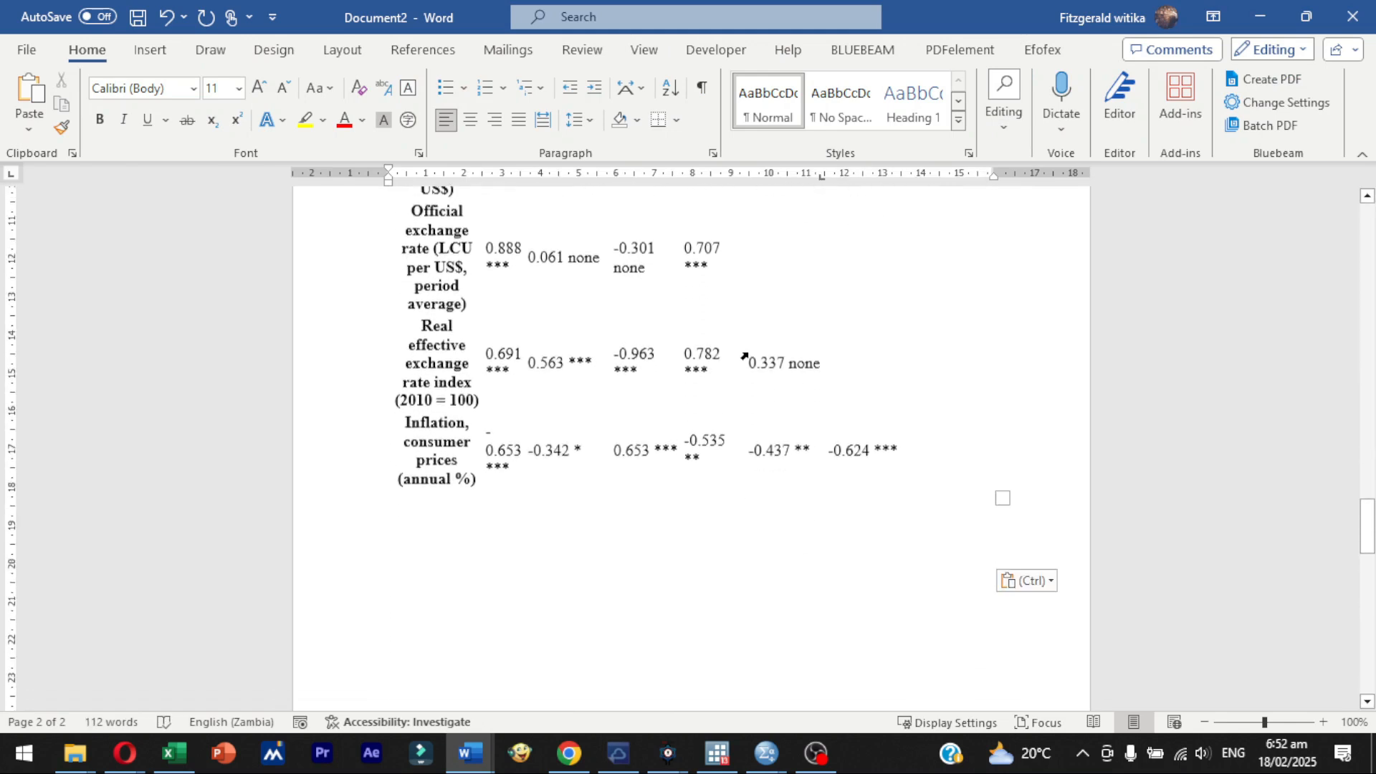
left_click(1366, 197)
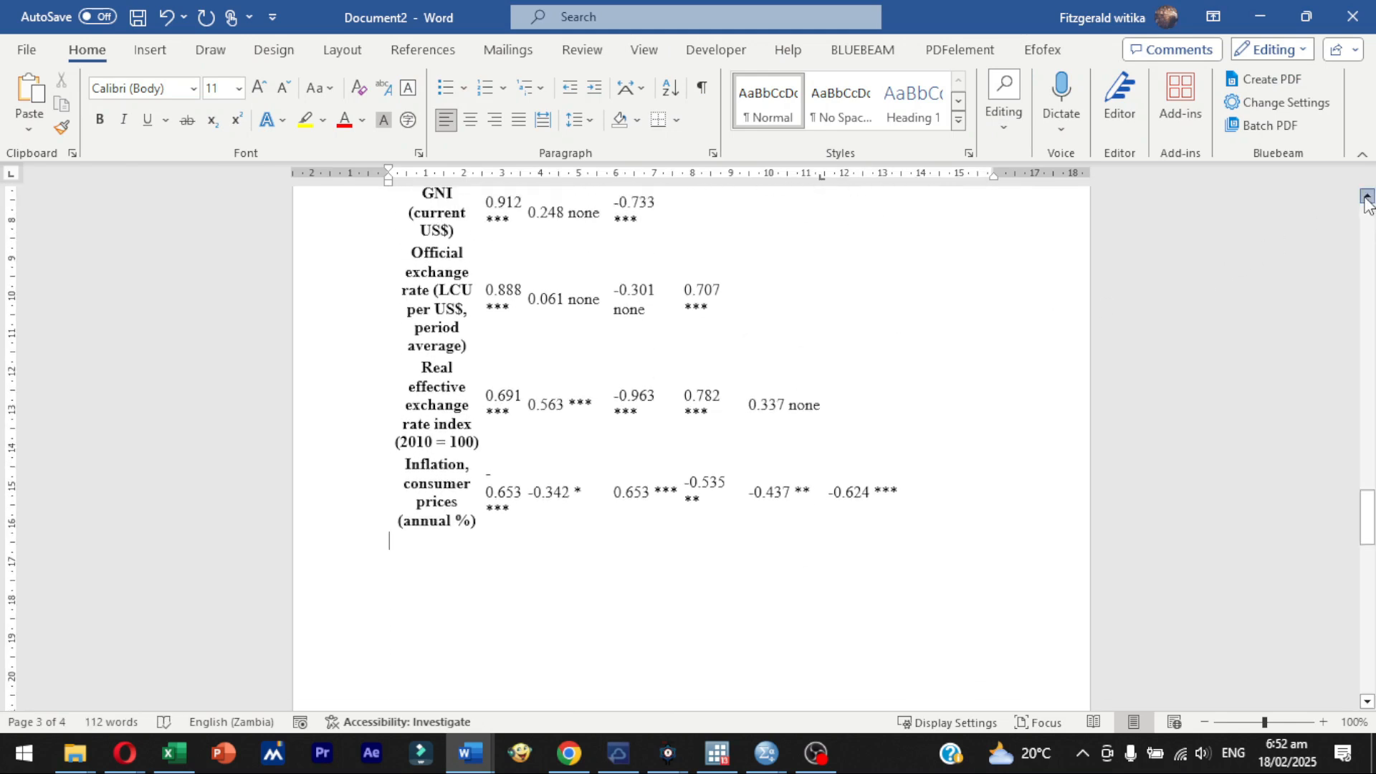
left_click(1367, 197)
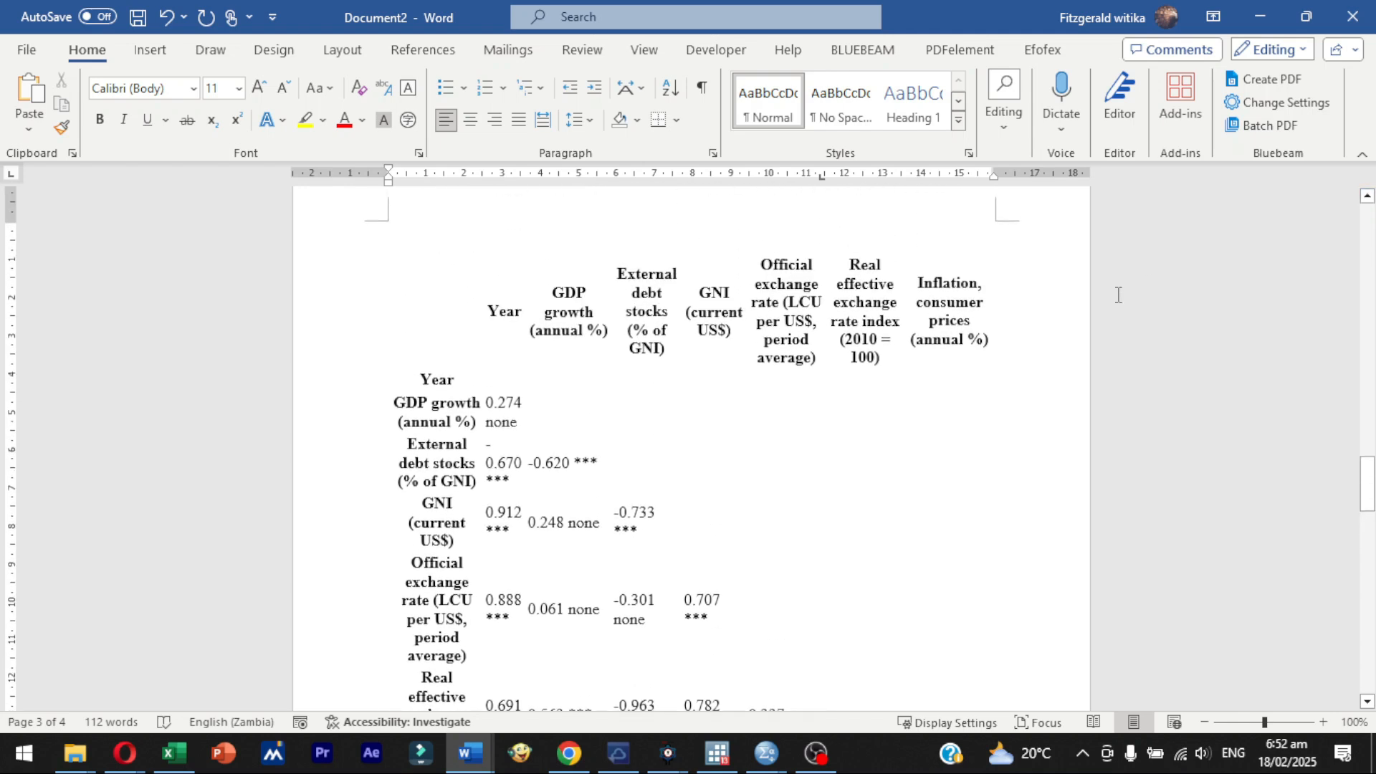
- Select the whole pasted correlation matrix and apply the plain table style with horizontal row lines only
left_click(412, 289)
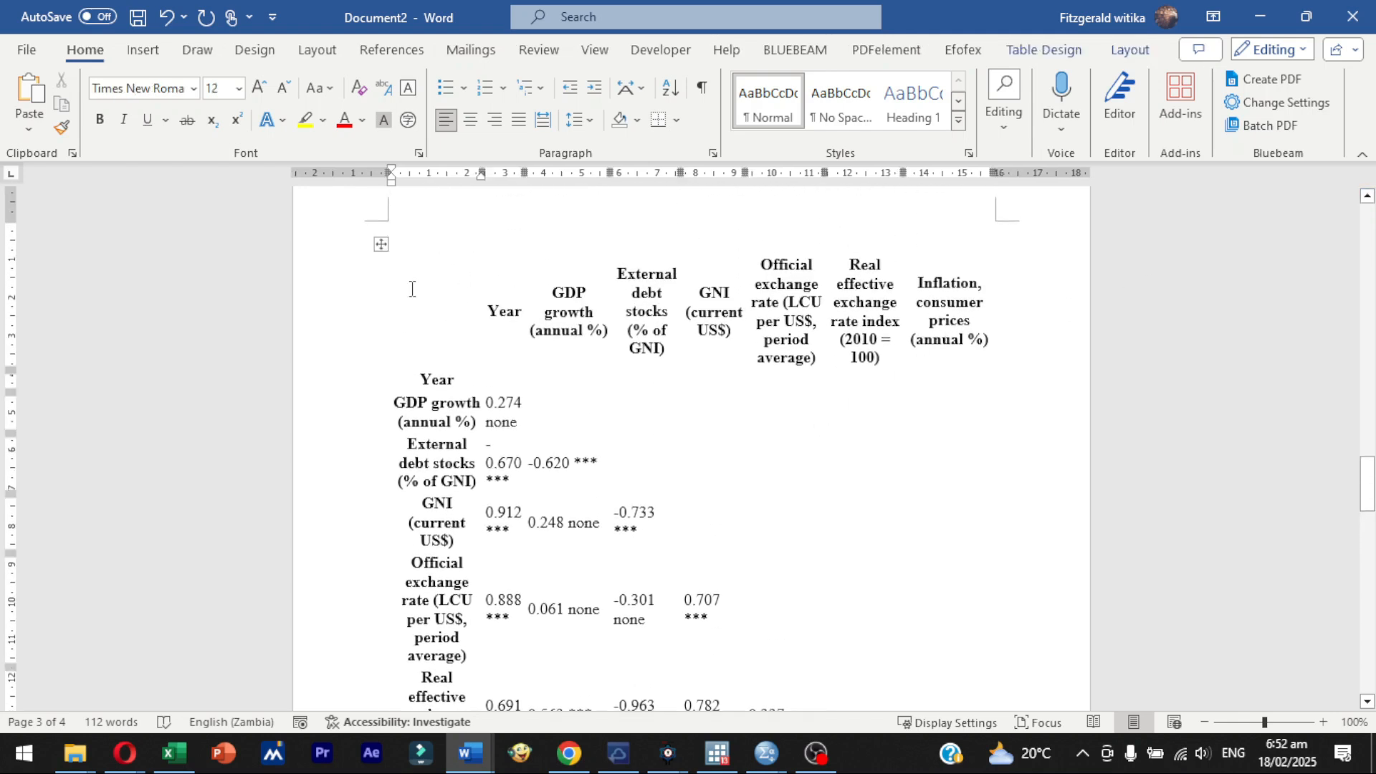
left_click(380, 245)
left_click(1045, 50)
left_click(951, 320)
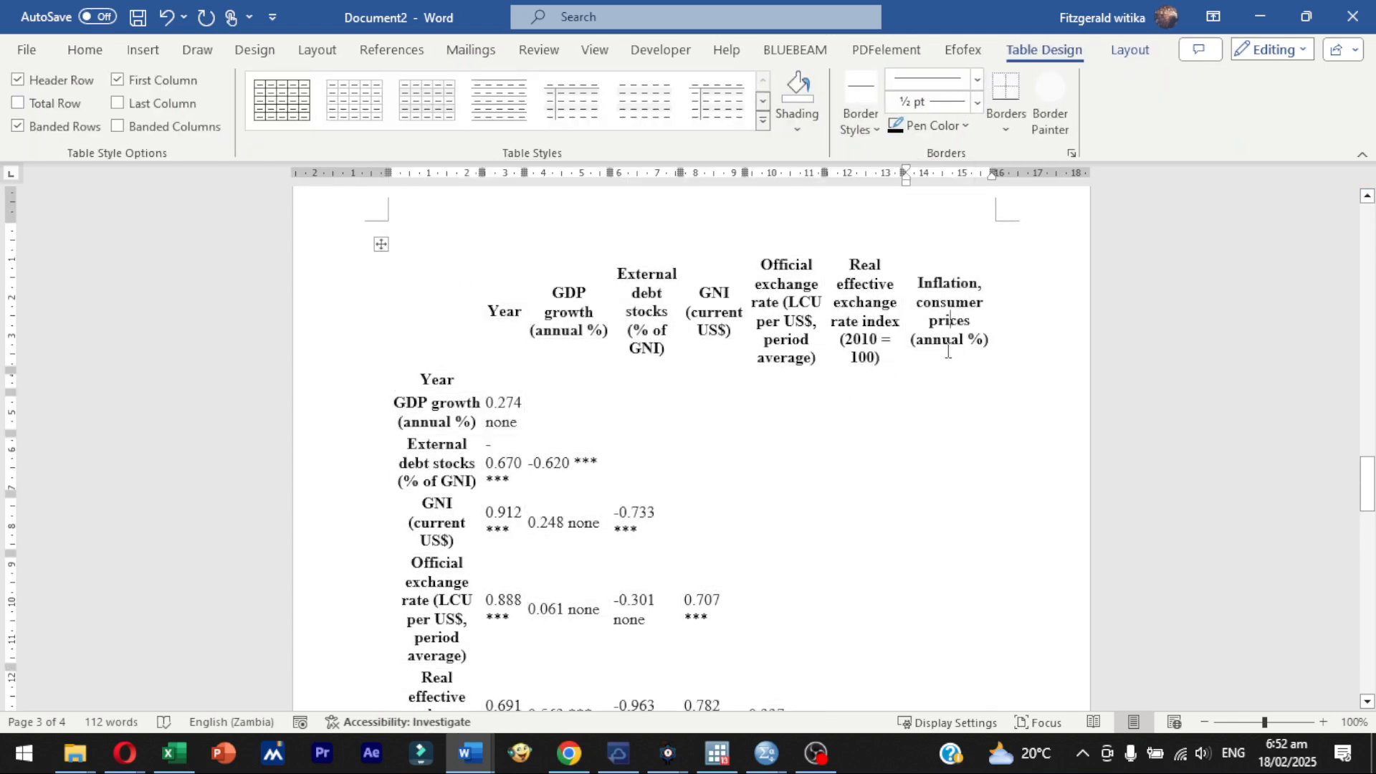
left_click_drag(940, 444, 941, 299)
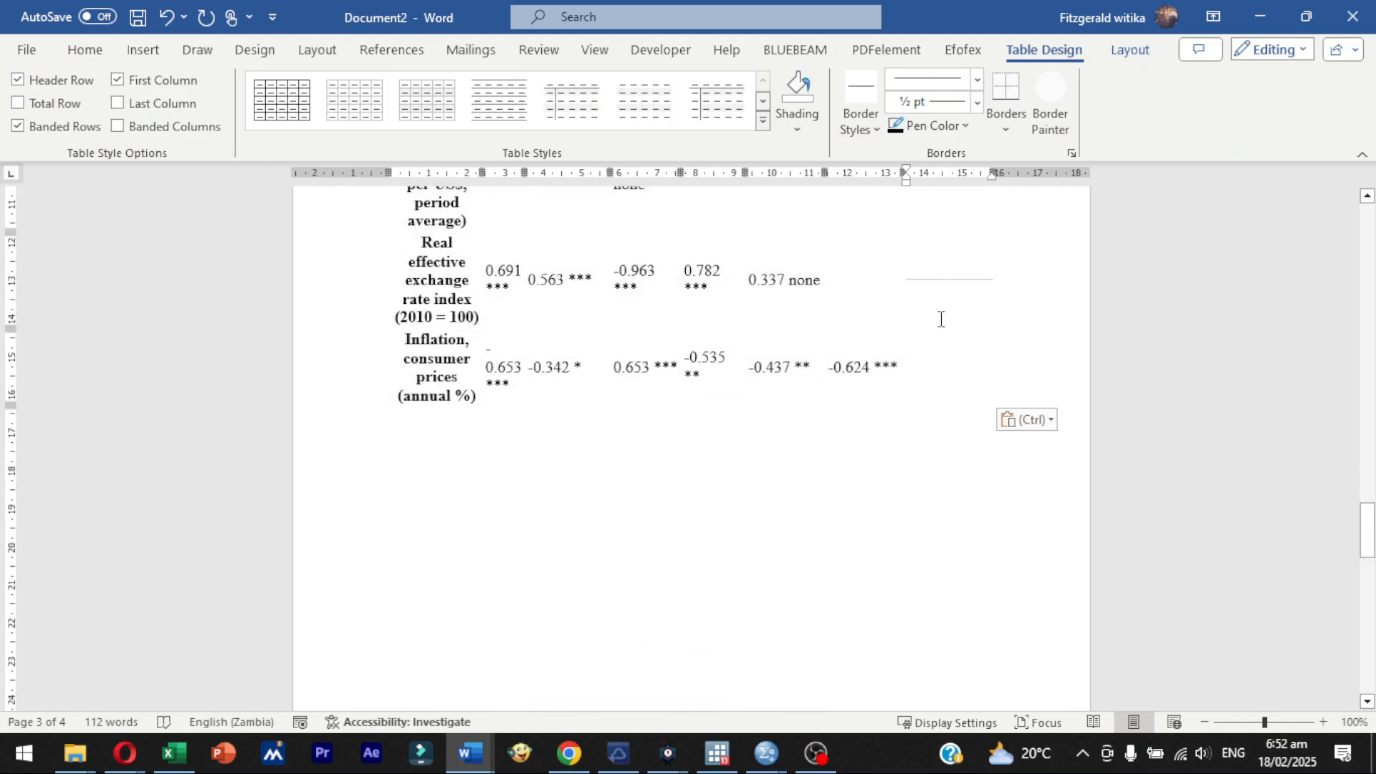
left_click(1368, 196)
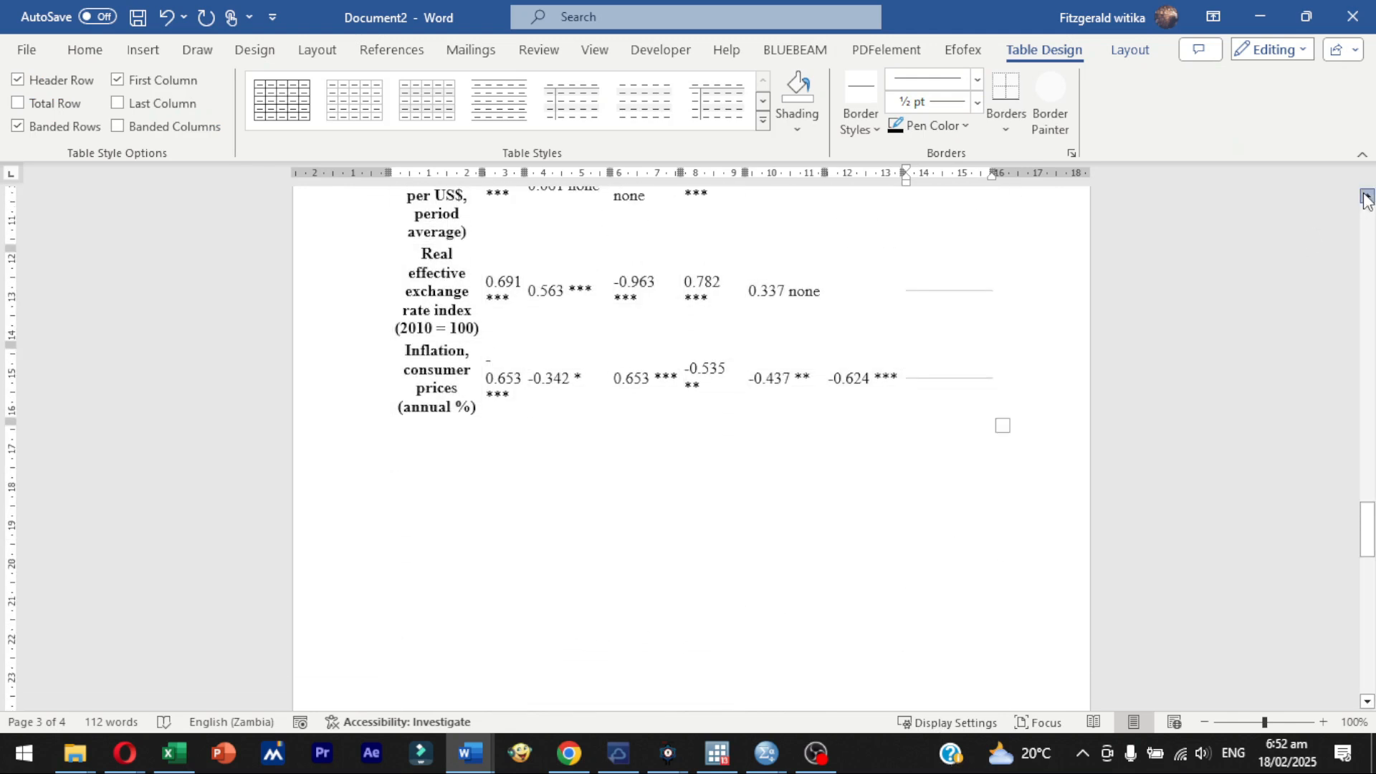
left_click(1367, 199)
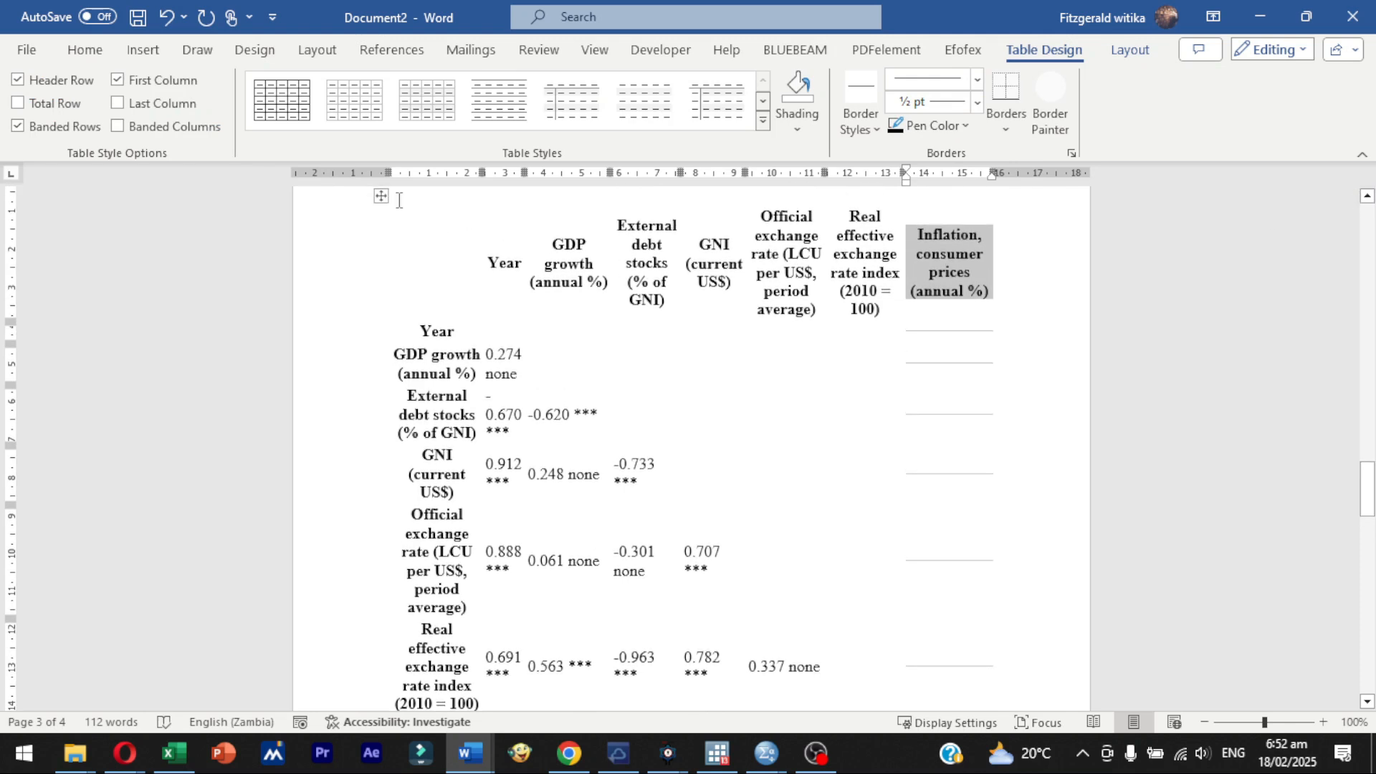
left_click(381, 196)
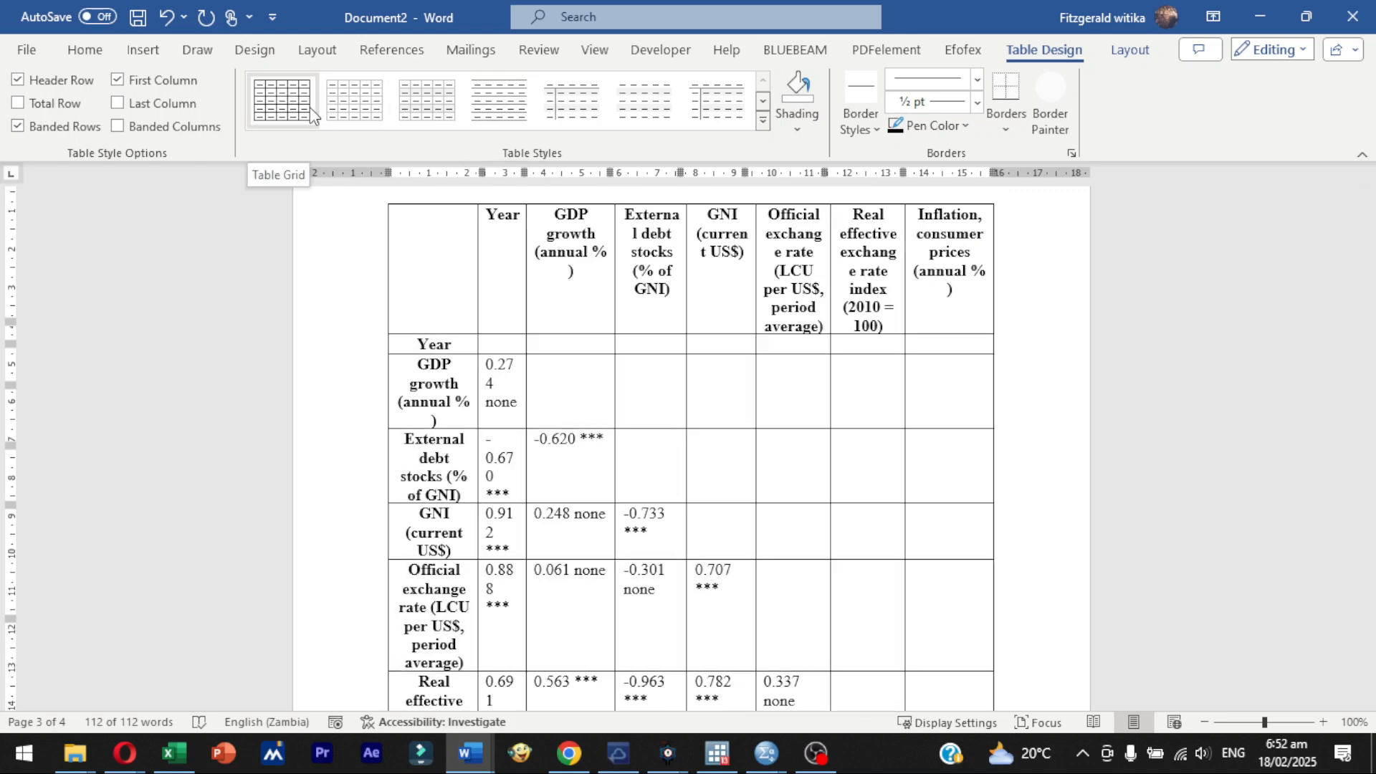
left_click(487, 109)
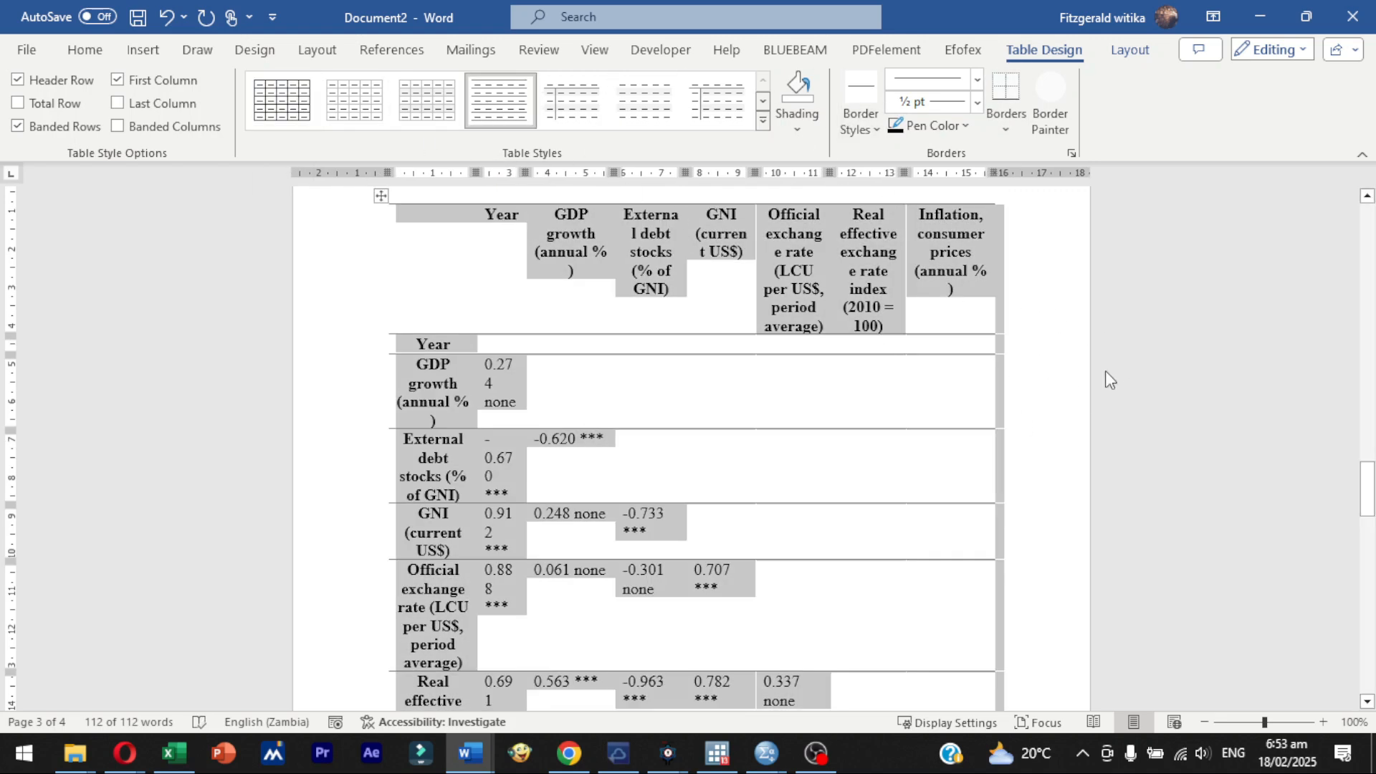
left_click(1279, 378)
- Set the font size of the correlation coefficients in the table body to 9
mouse_move(1366, 477)
left_mouse_down()
mouse_move(1367, 517)
mouse_move(1367, 473)
mouse_move(1367, 504)
left_mouse_up()
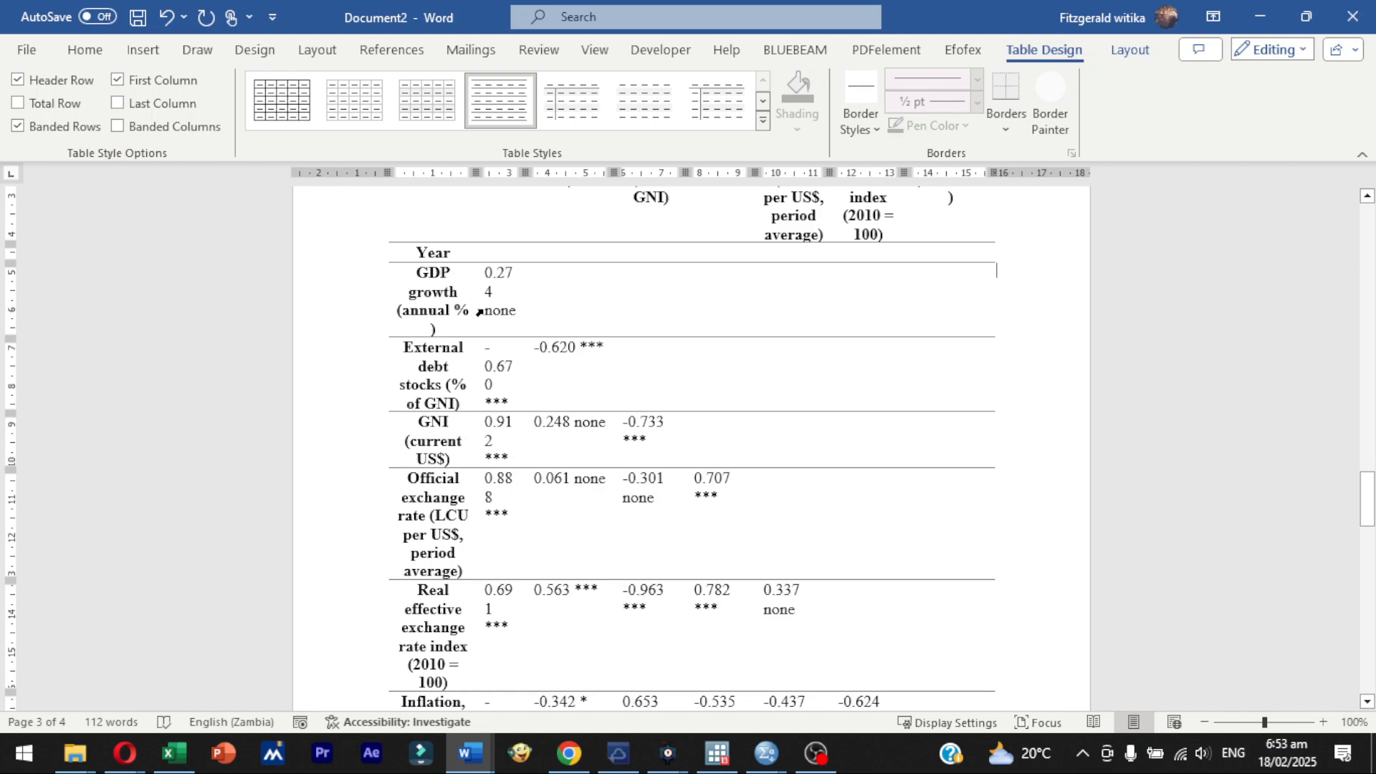
mouse_move(496, 283)
left_mouse_down()
mouse_move(860, 706)
mouse_move(876, 323)
mouse_move(882, 349)
left_mouse_up()
left_click(86, 51)
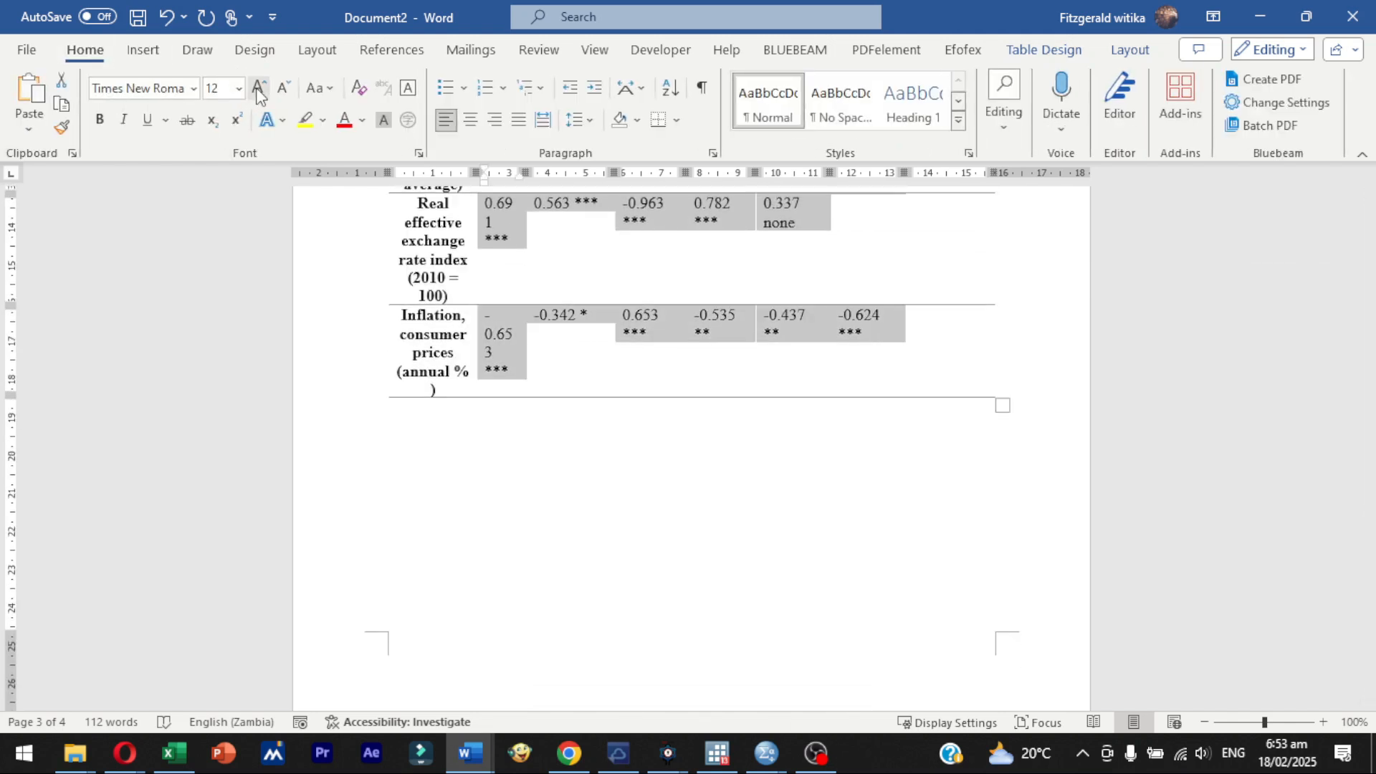
left_click(239, 87)
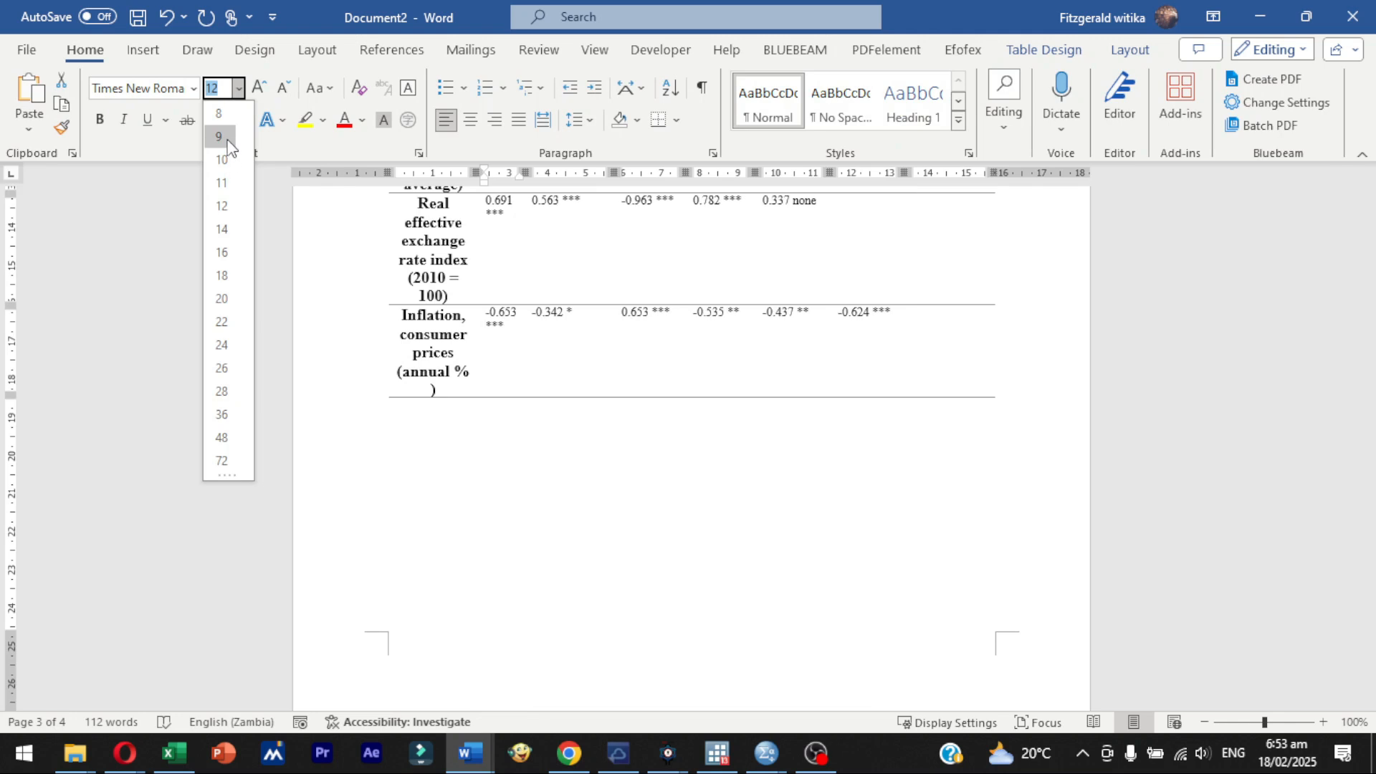
left_click(228, 139)
- Set the font size of the row labels in the table's first column to 10 and widen that column slightly
left_click(1367, 196)
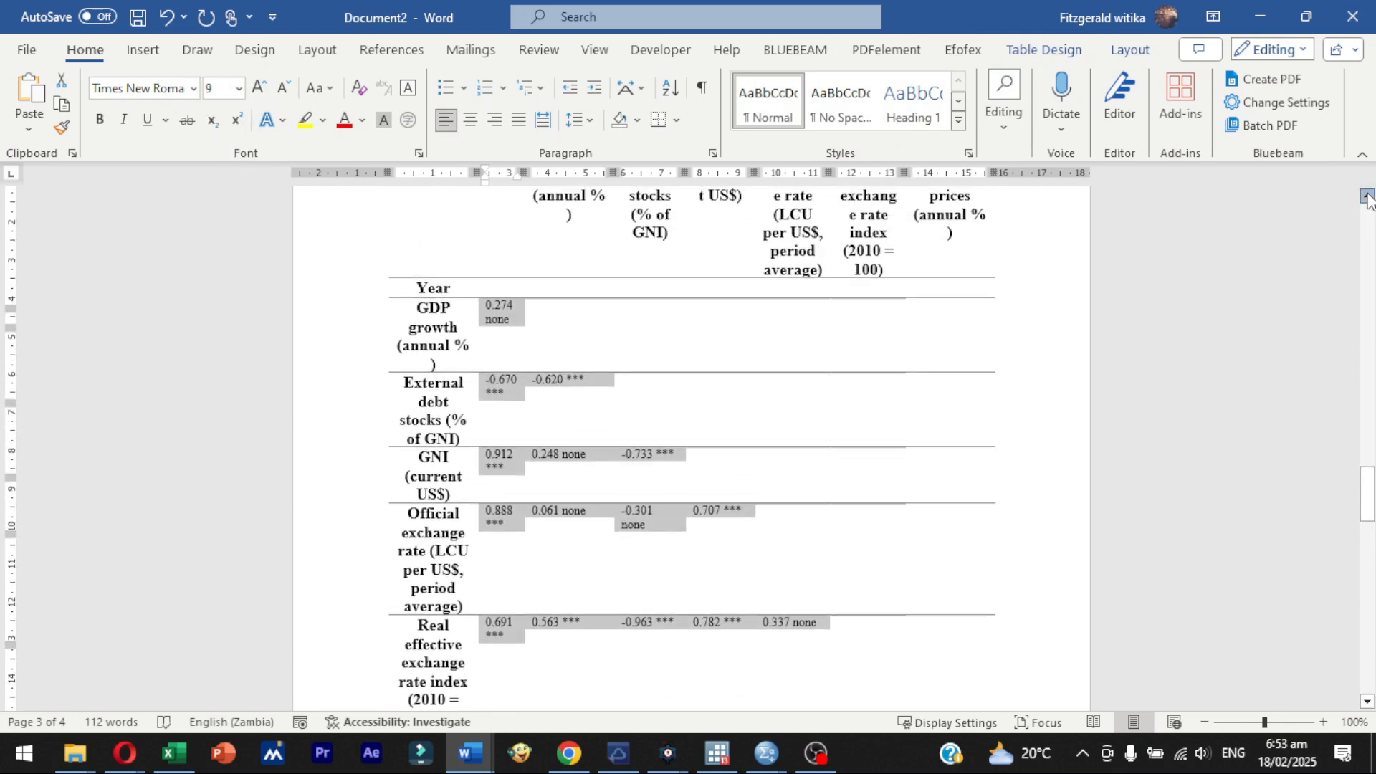
left_click(622, 425)
left_click_drag(435, 334, 434, 444)
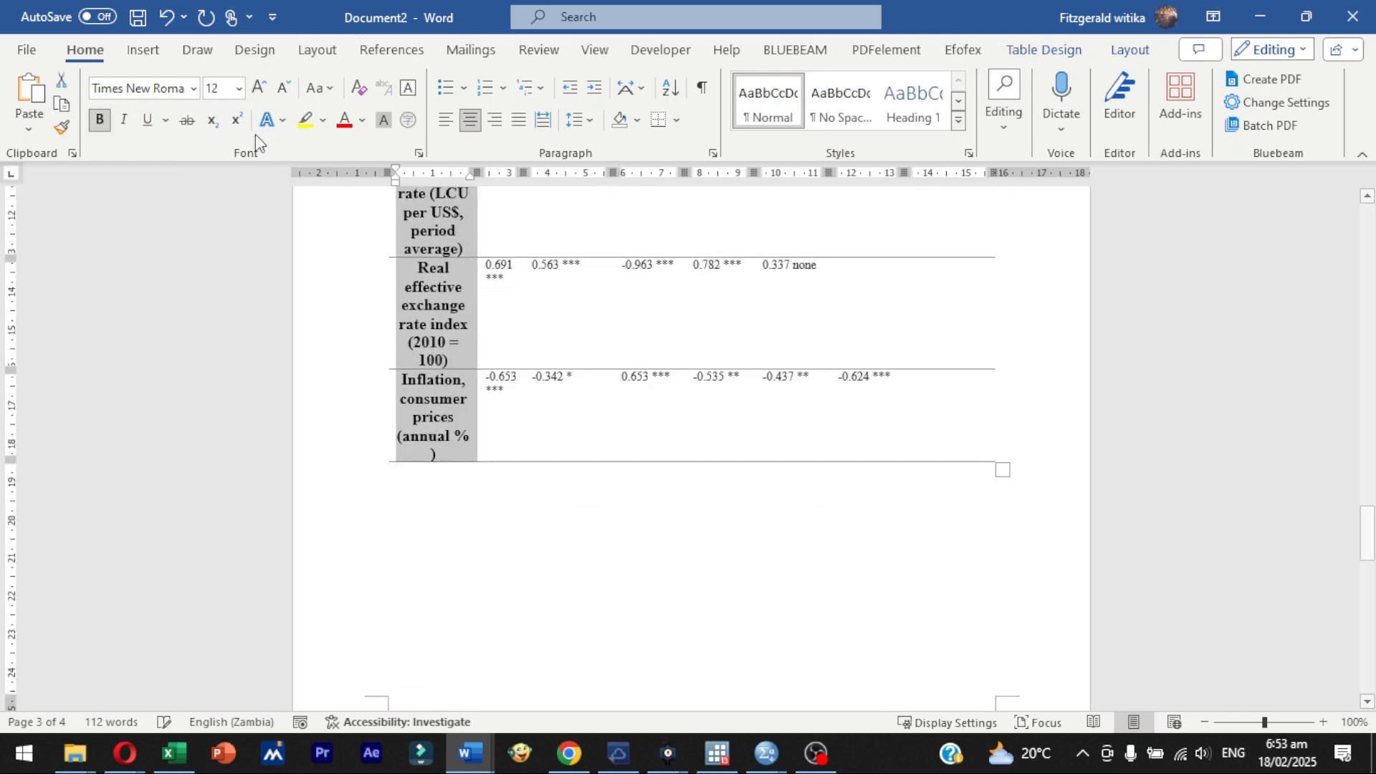
left_click(238, 88)
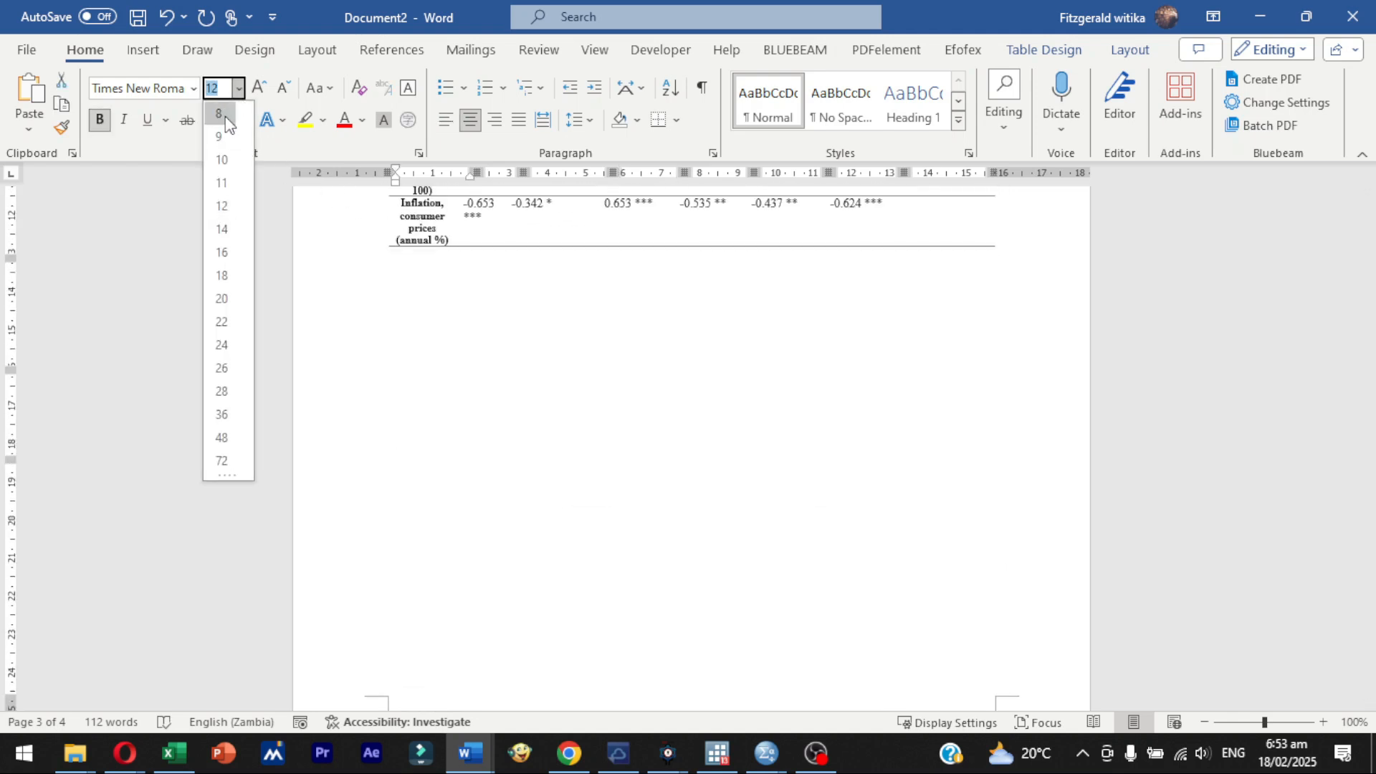
left_click(221, 115)
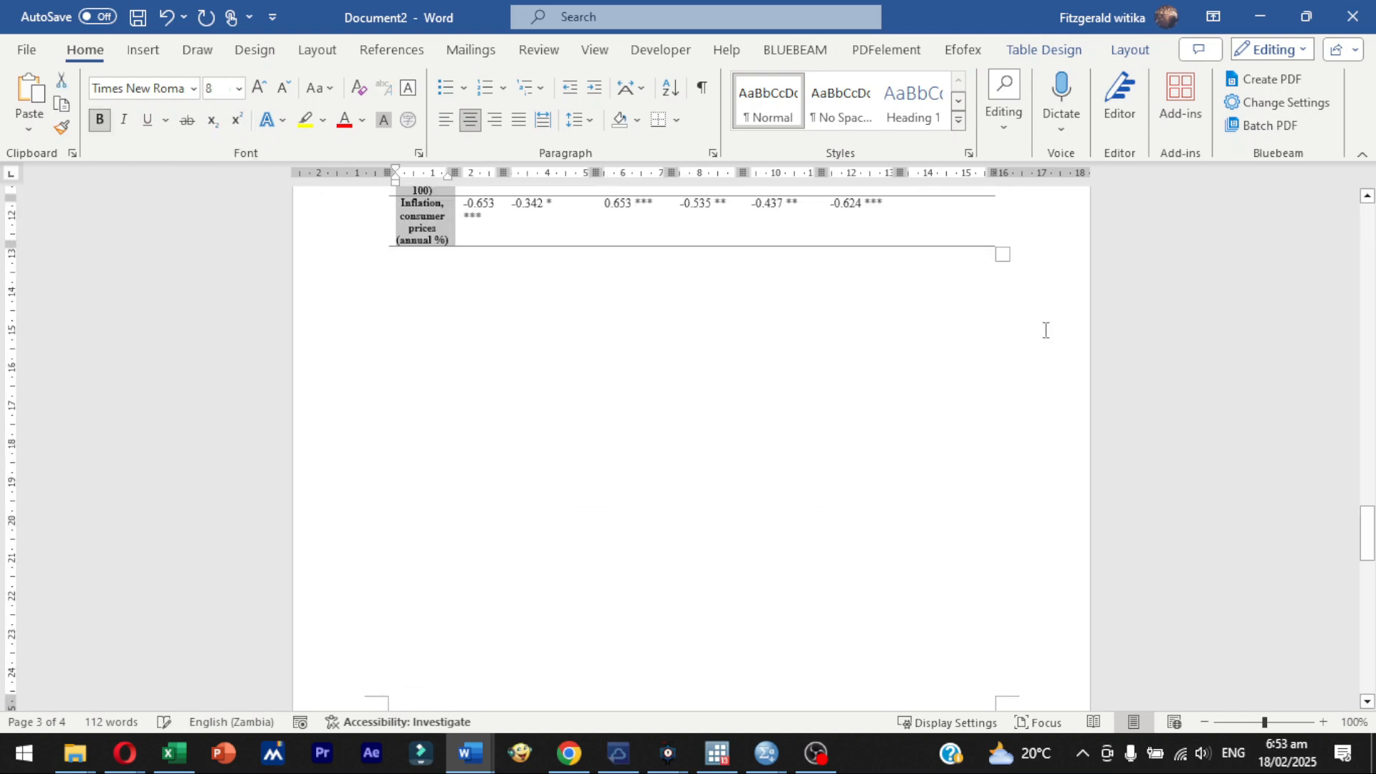
left_click(1368, 196)
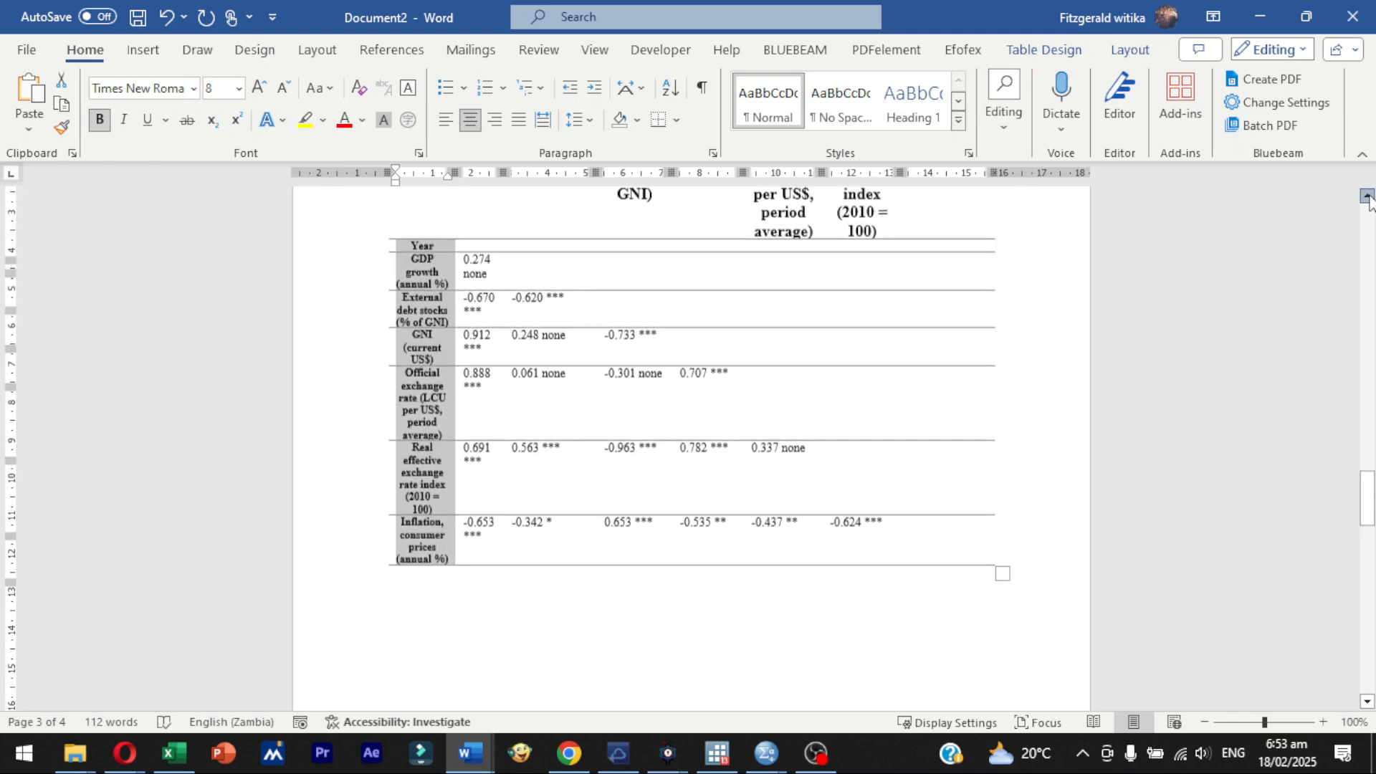
left_click(240, 89)
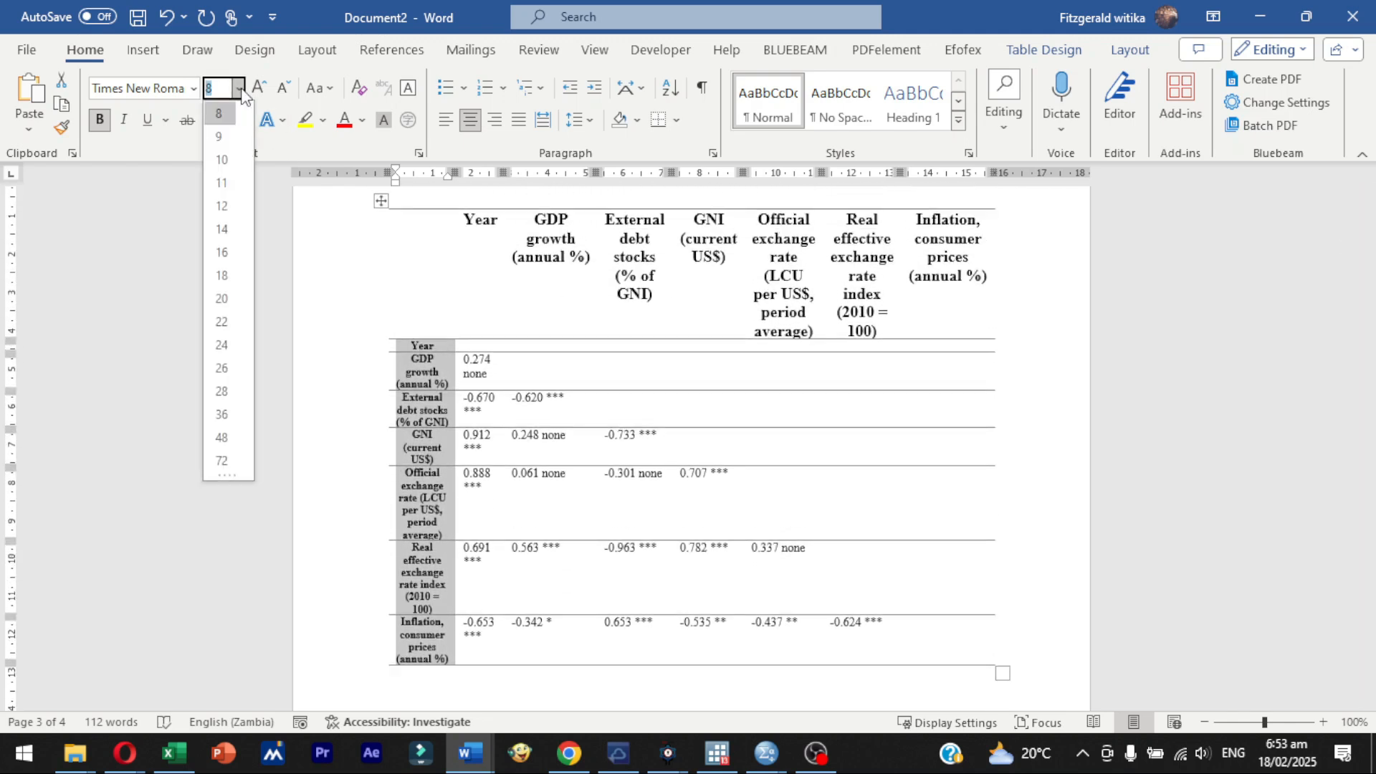
left_click(223, 159)
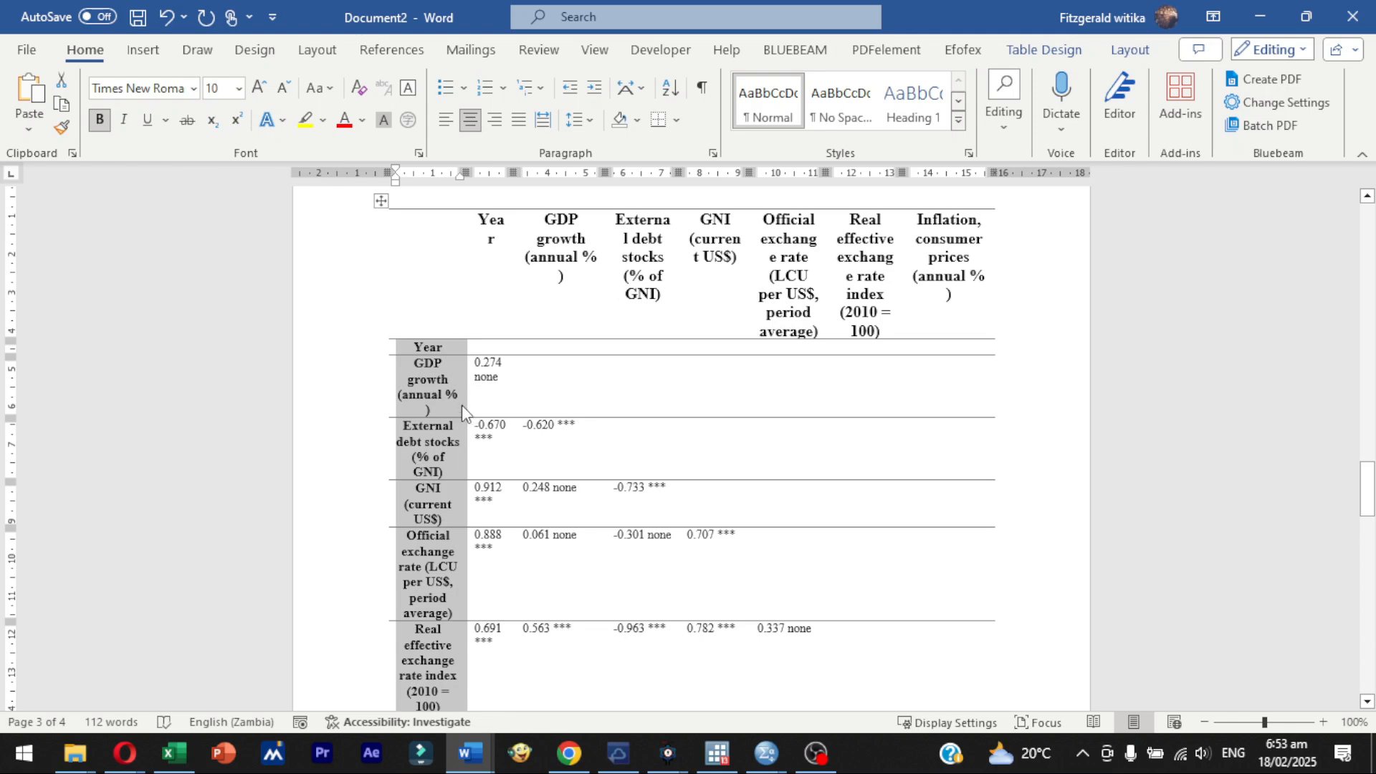
left_click(463, 399)
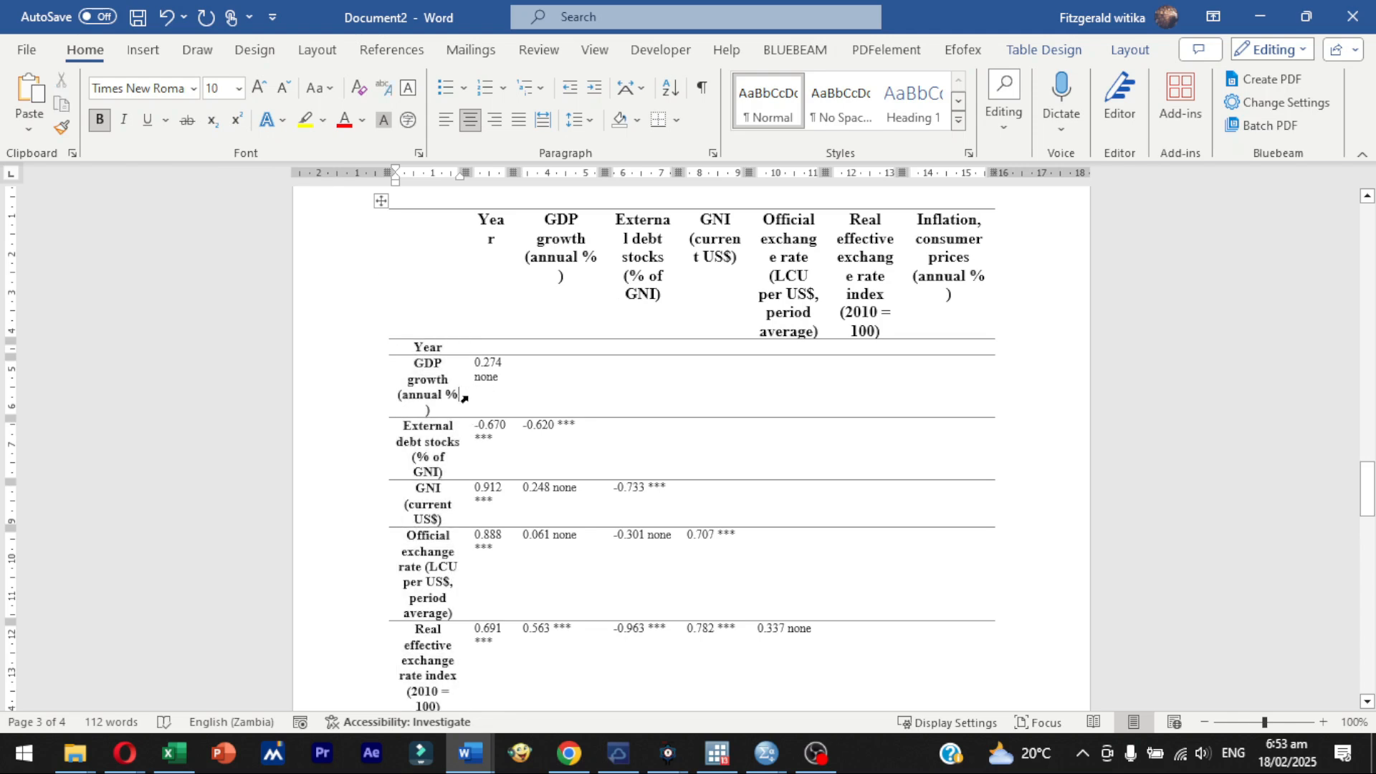
mouse_move(465, 397)
left_mouse_down()
mouse_move(519, 396)
mouse_move(456, 399)
mouse_move(474, 403)
left_mouse_up()
- Change the page orientation to landscape with the cursor on the empty line above the correlation matrix
scroll(462, 423, "up", 6)
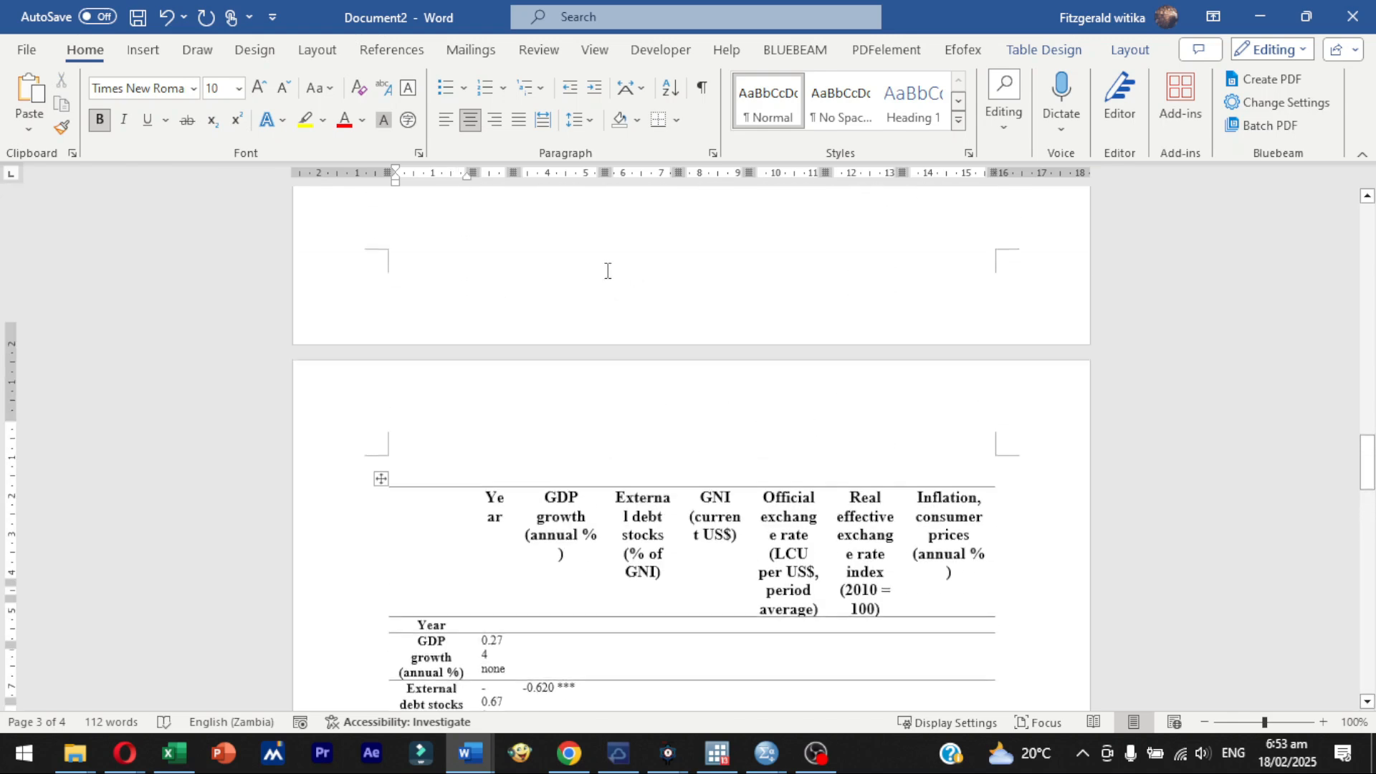
left_click(461, 435)
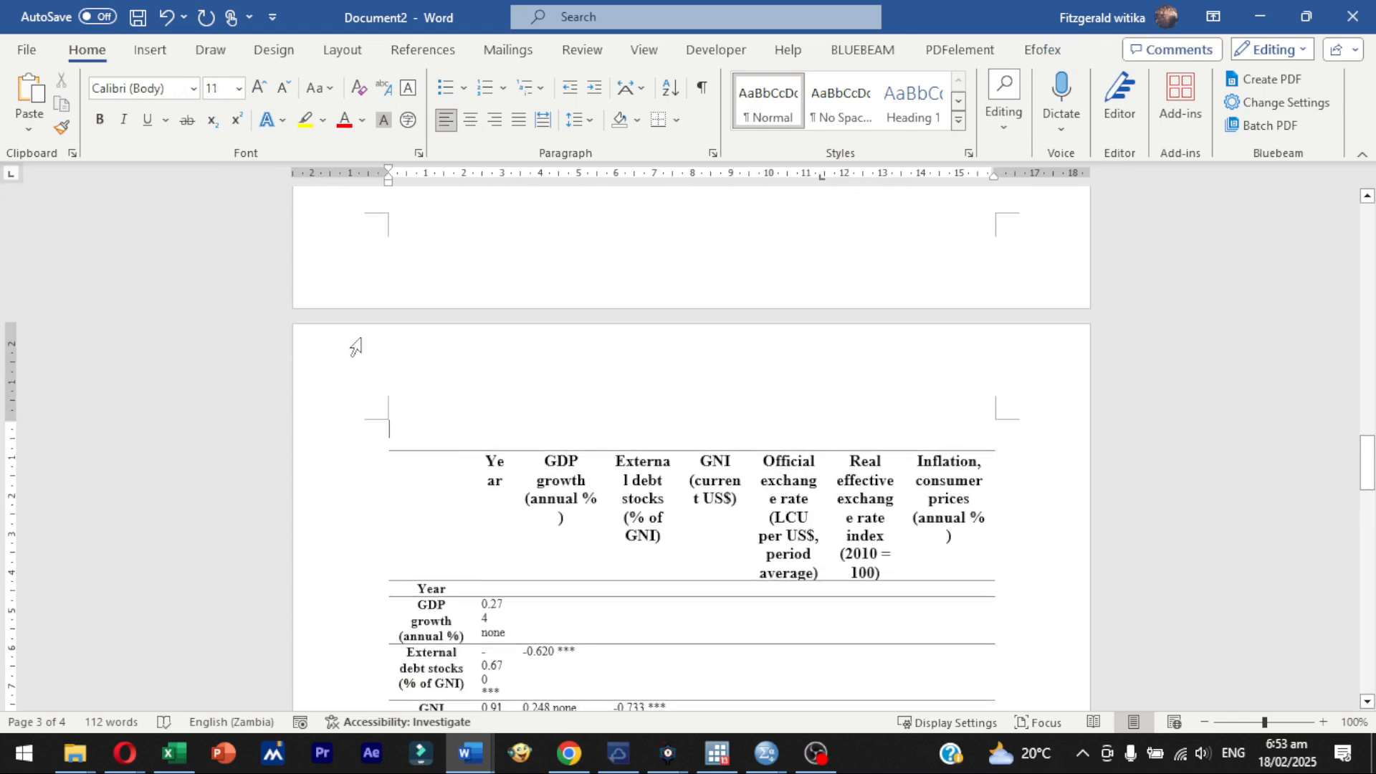
left_click(398, 50)
left_click(337, 51)
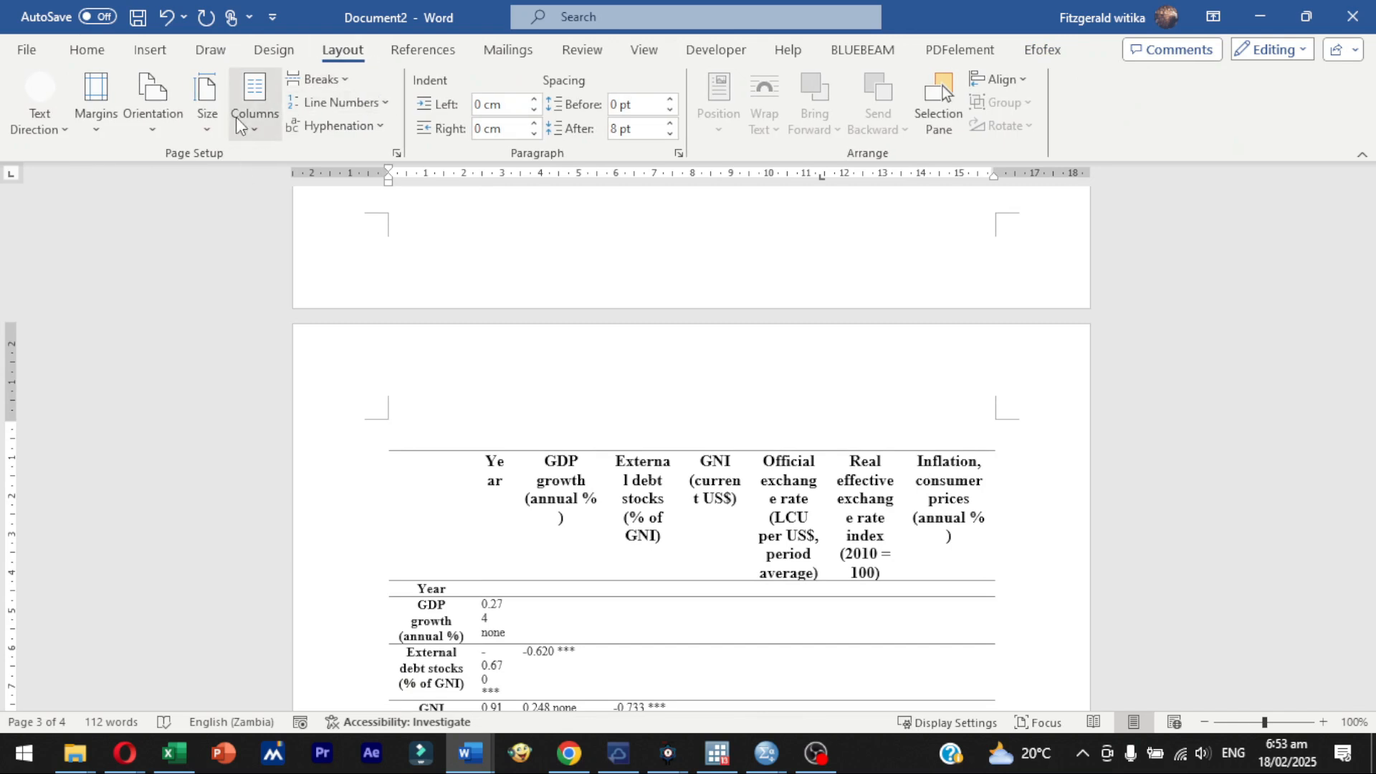
left_click(156, 125)
left_click(202, 212)
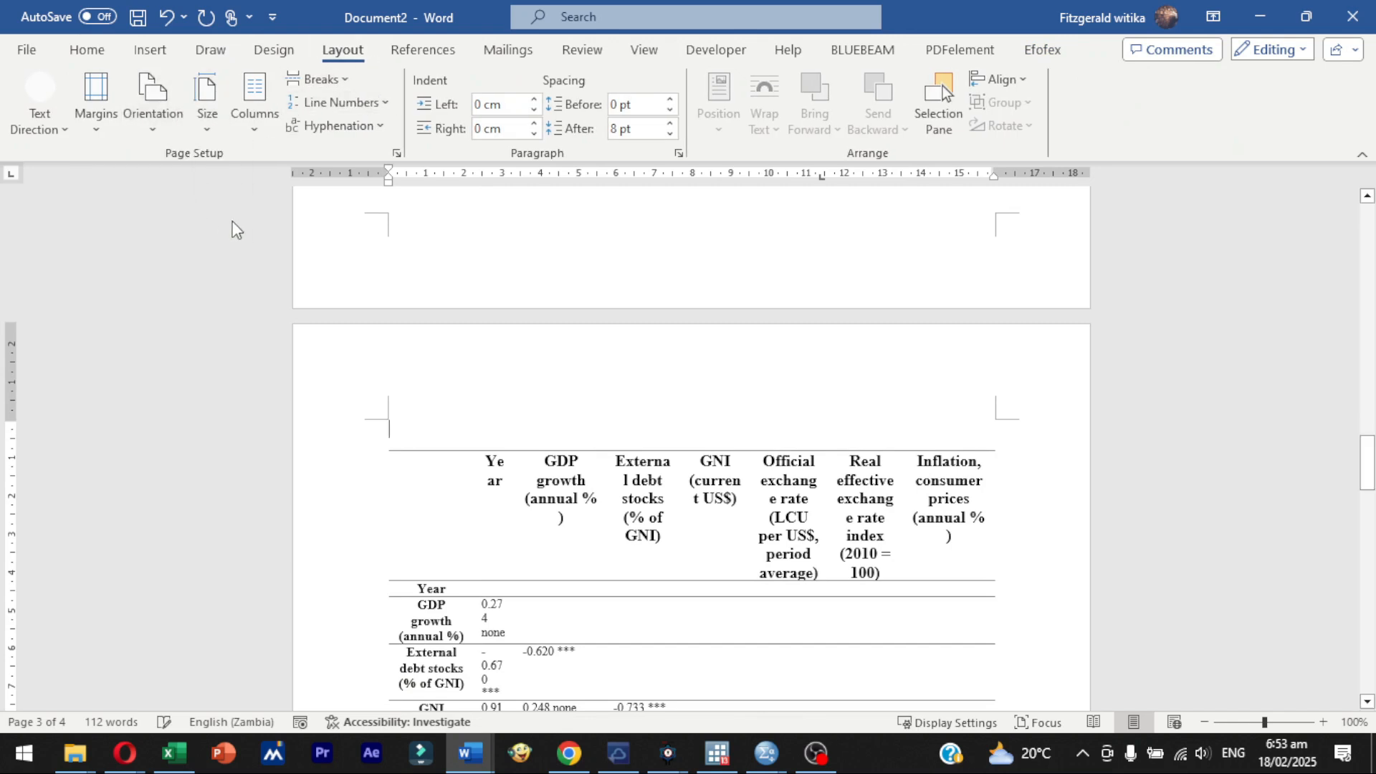
- Delete surplus blank space above the correlation matrix to move the table higher on its landscape page
left_click_drag(1367, 482, 1367, 510)
key("BackSpace")
scroll(835, 500, "down", 5)
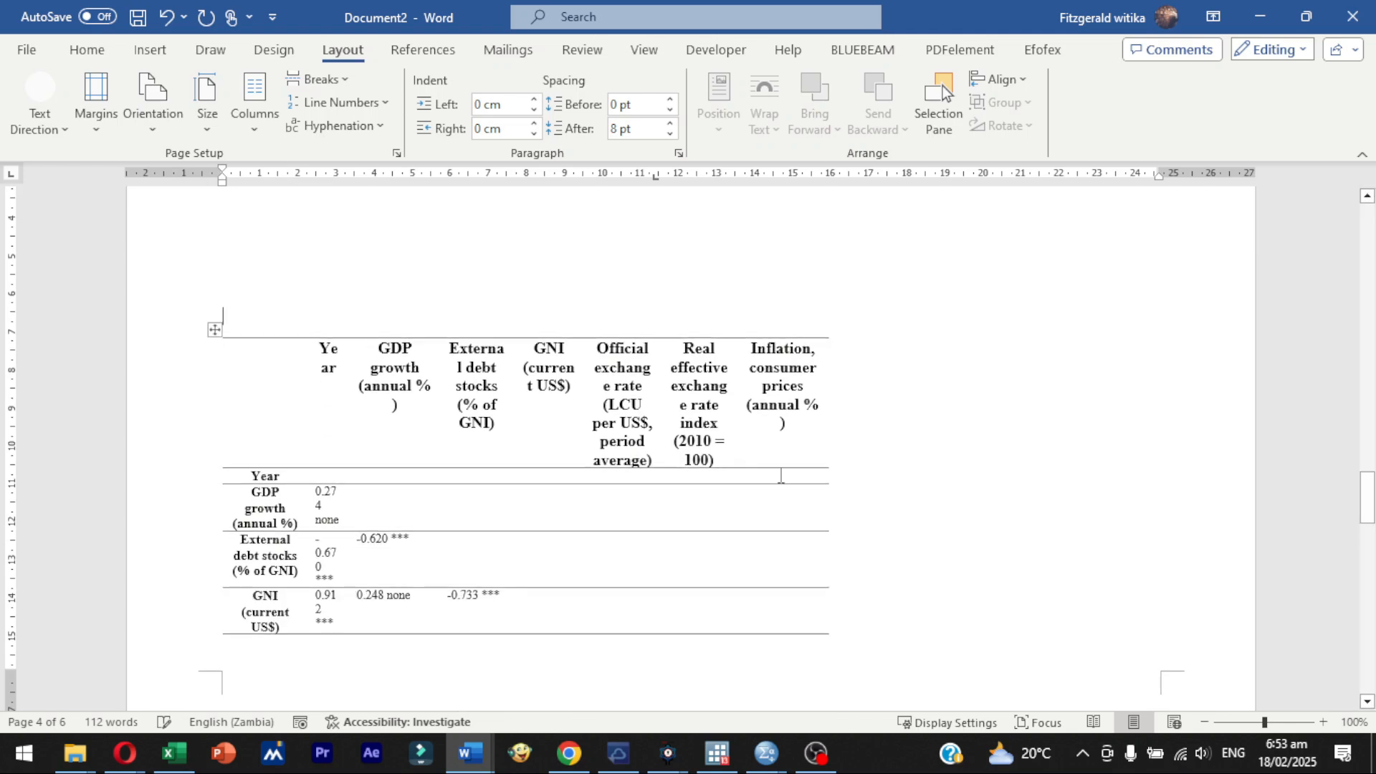
scroll(860, 545, "up", 1)
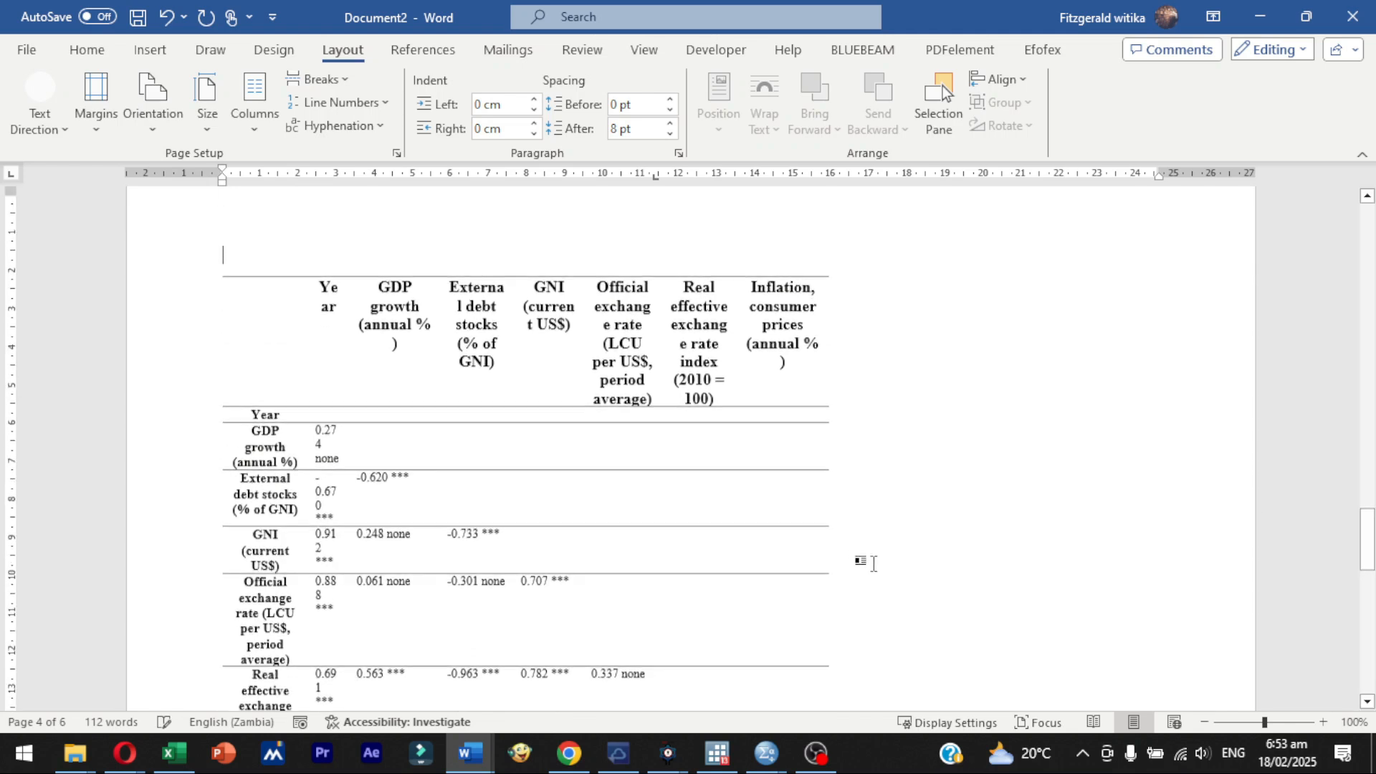
scroll(872, 564, "down", 2)
left_click(725, 575)
scroll(719, 537, "down", 1)
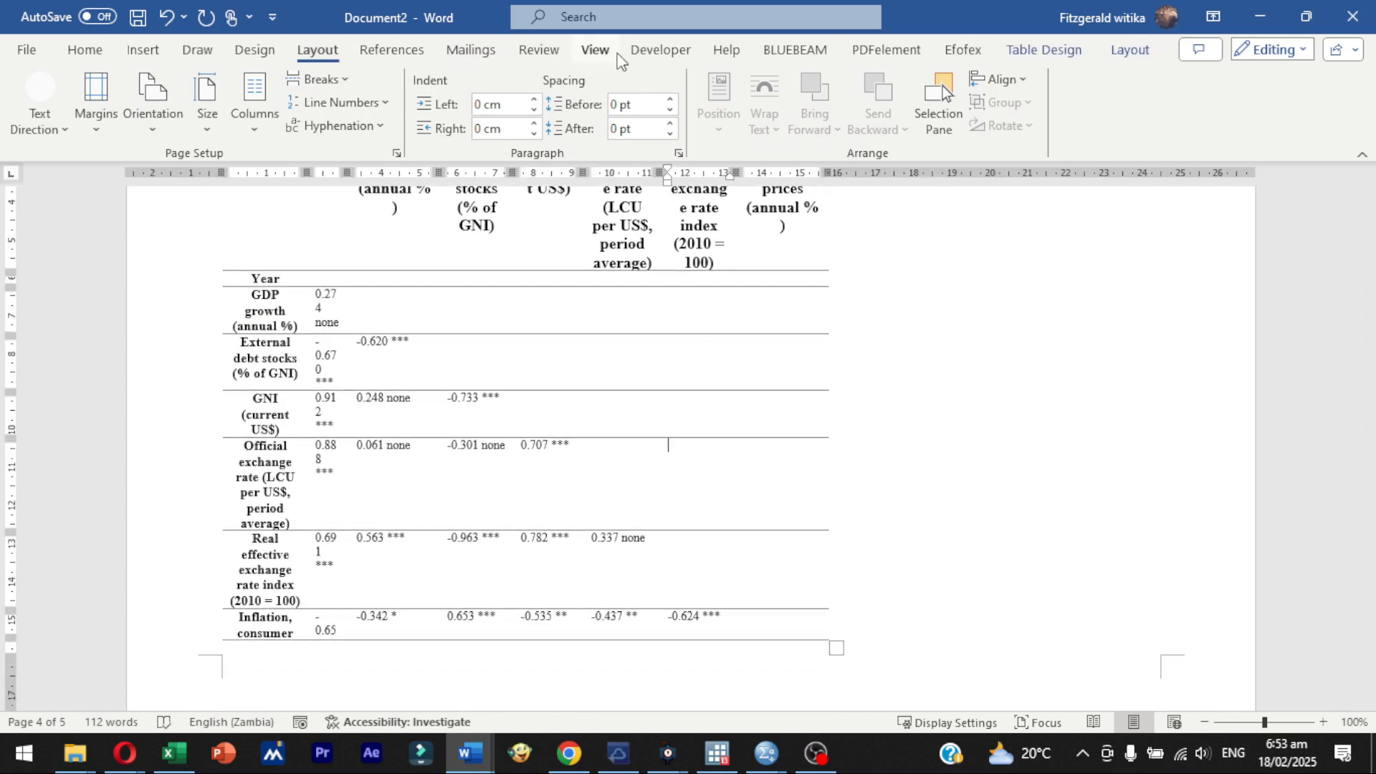
- Display the gridlines on the pages containing the correlation matrix as a guide for resizing the table
left_click(595, 49)
left_click(450, 103)
left_click(794, 601)
left_click(842, 650)
scroll(820, 631, "down", 3)
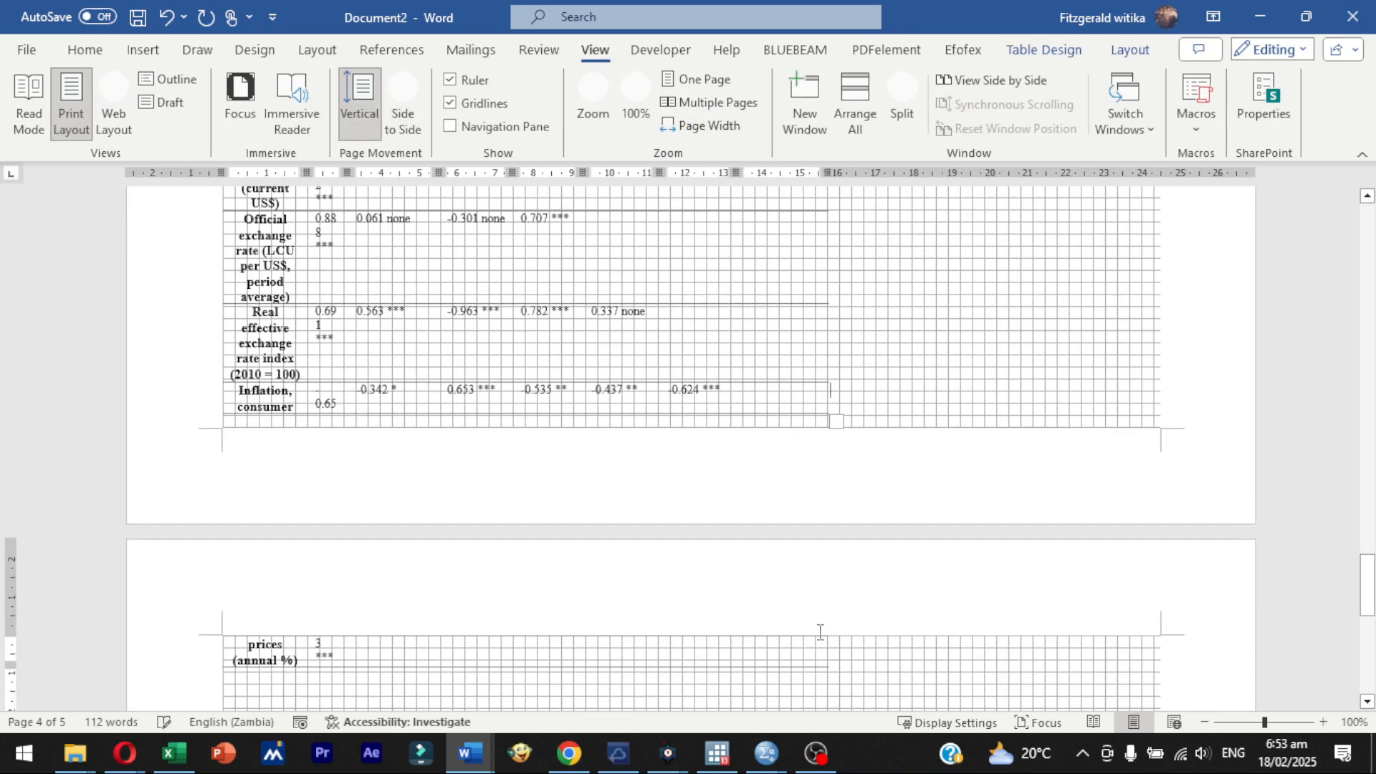
left_click(828, 407)
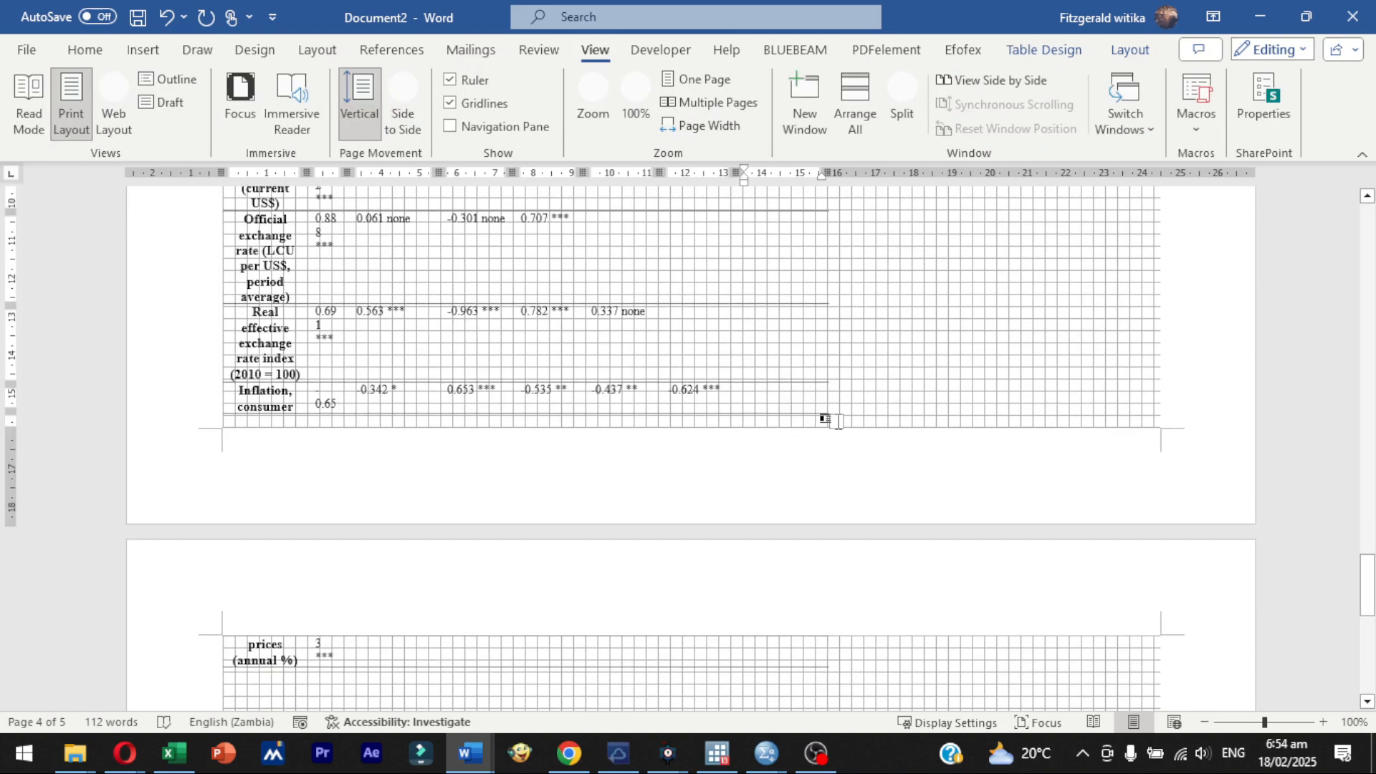
left_click(643, 353)
left_click(810, 668)
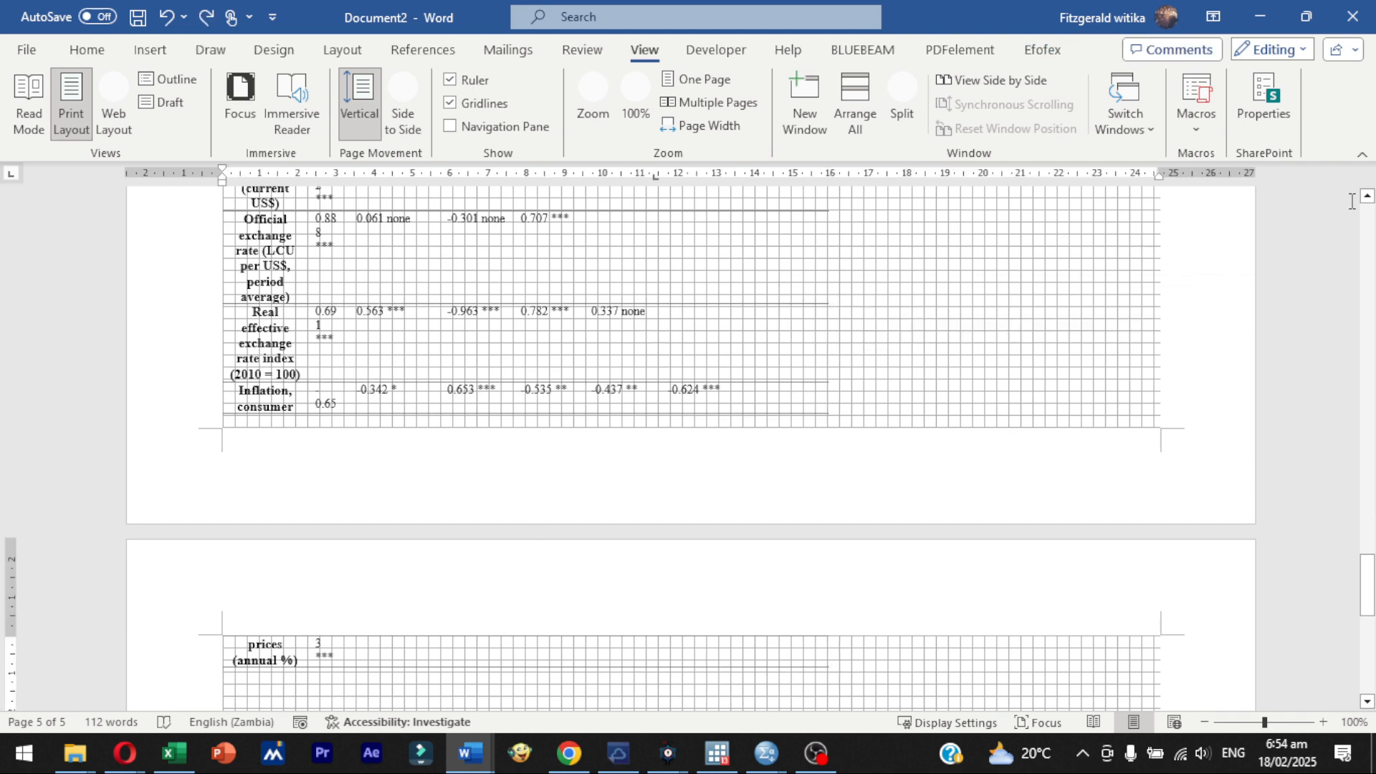
- Delete the remaining empty line above the correlation matrix to start the table at the top margin
left_click(1367, 195)
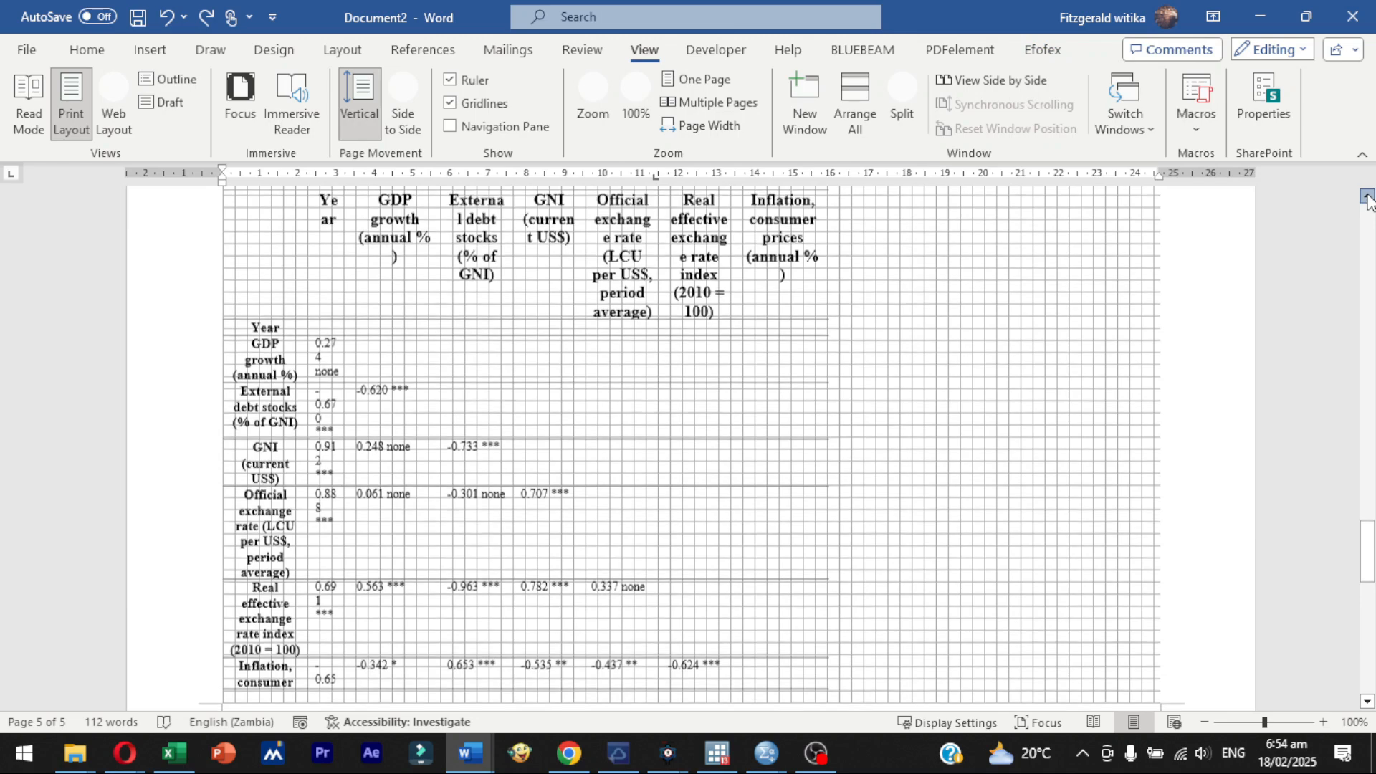
left_click(412, 281)
key("BackSpace")
key("BackSpace")
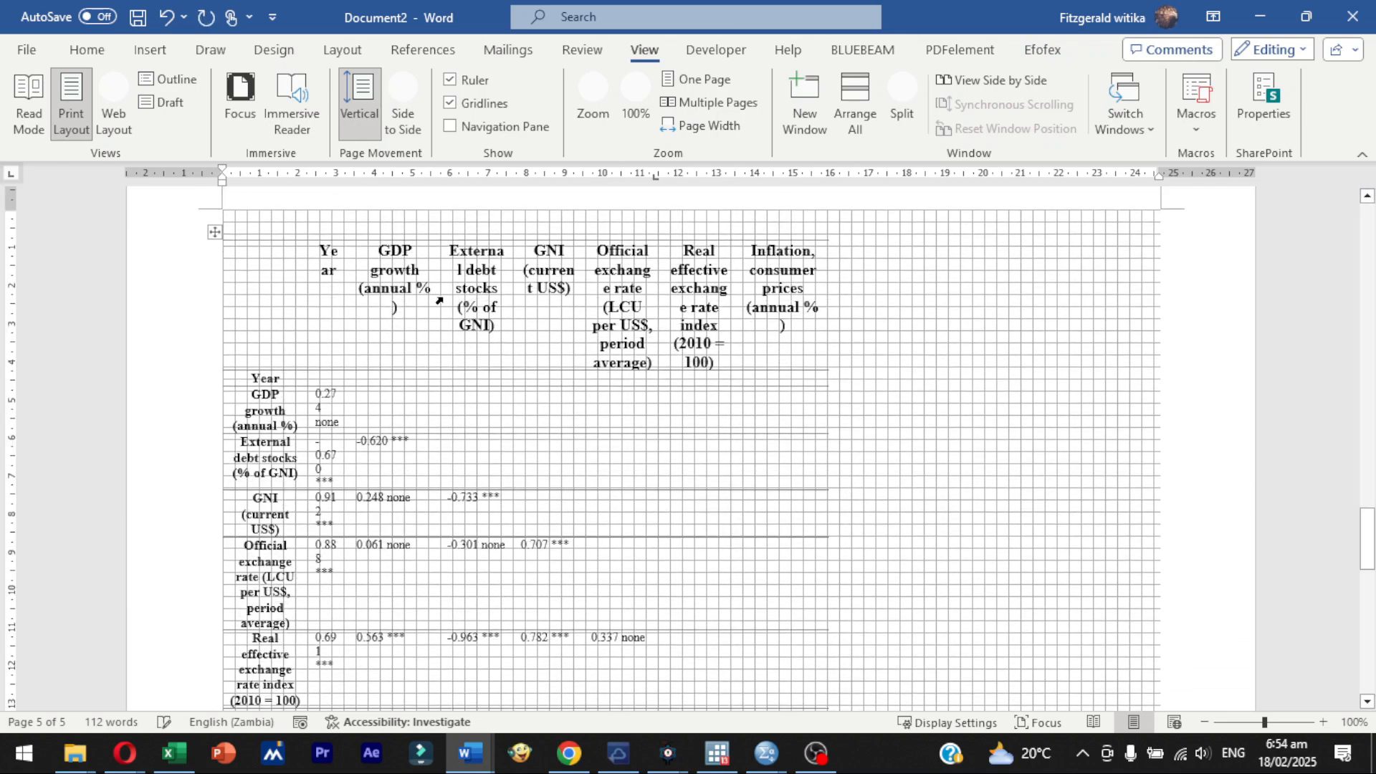
- Stretch the whole correlation matrix from its lower-right corner out to the right page margin
scroll(1266, 504, "up", 3)
left_click_drag(1368, 510, 1368, 557)
left_click(614, 449)
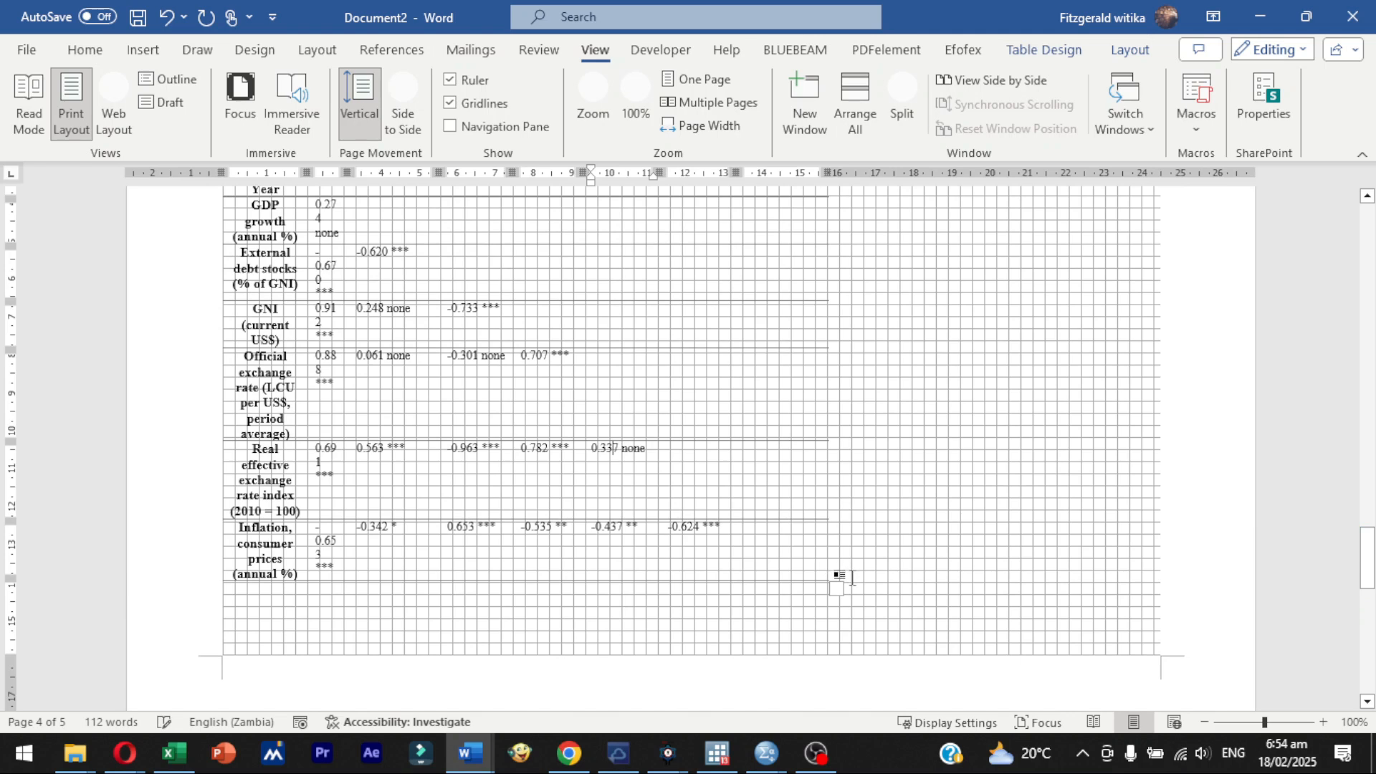
left_click_drag(835, 586, 1152, 570)
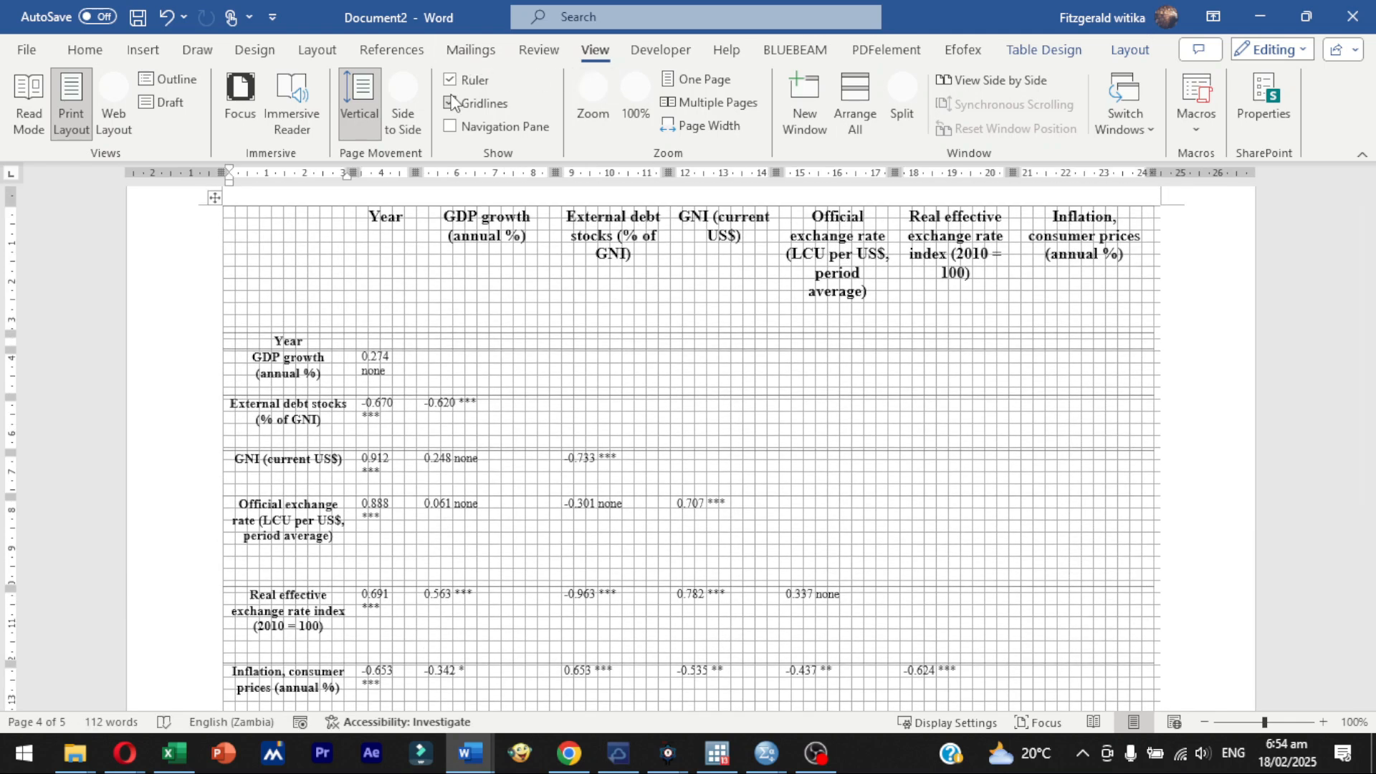
- Hide the gridlines and review the layout of the widened correlation matrix on the landscape page
left_click(450, 103)
scroll(556, 444, "down", 2)
scroll(569, 409, "up", 1)
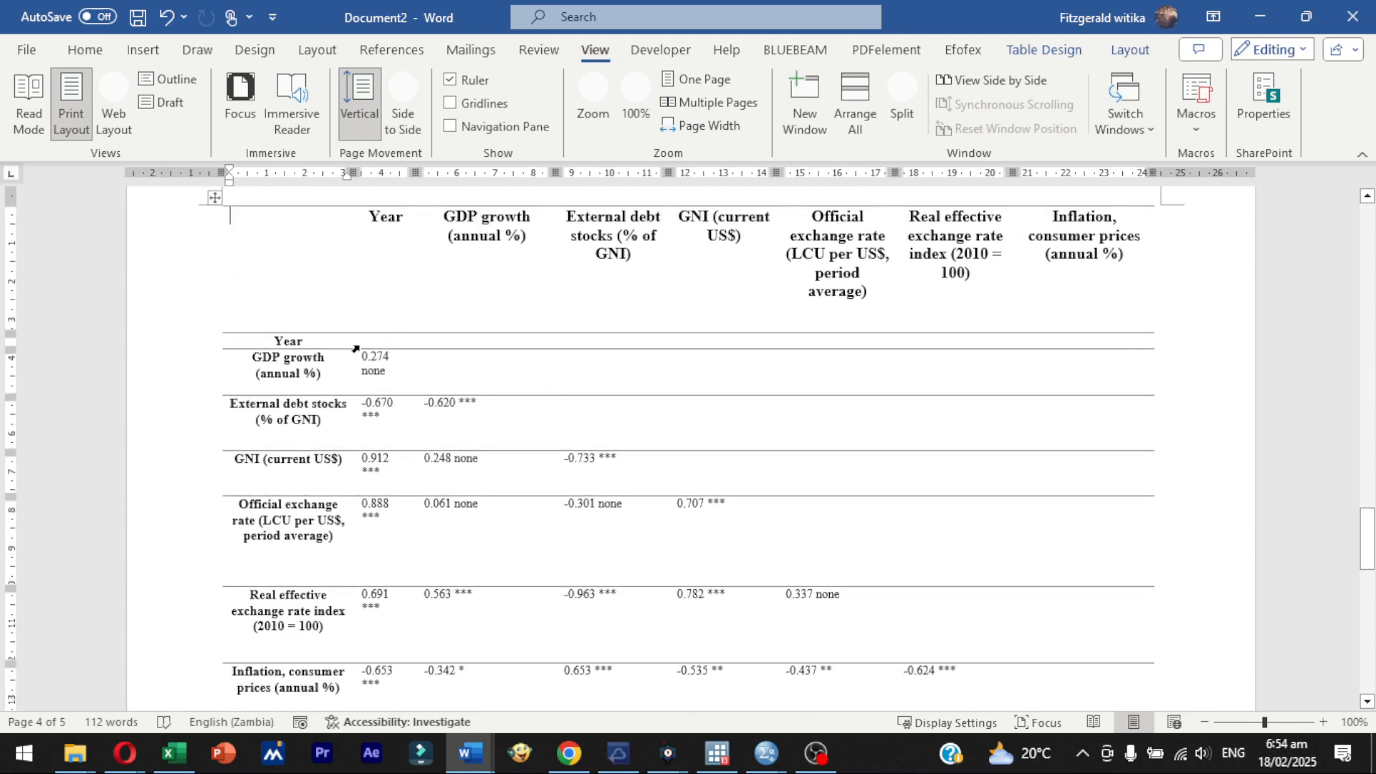
scroll(584, 394, "up", 2)
scroll(745, 346, "down", 3)
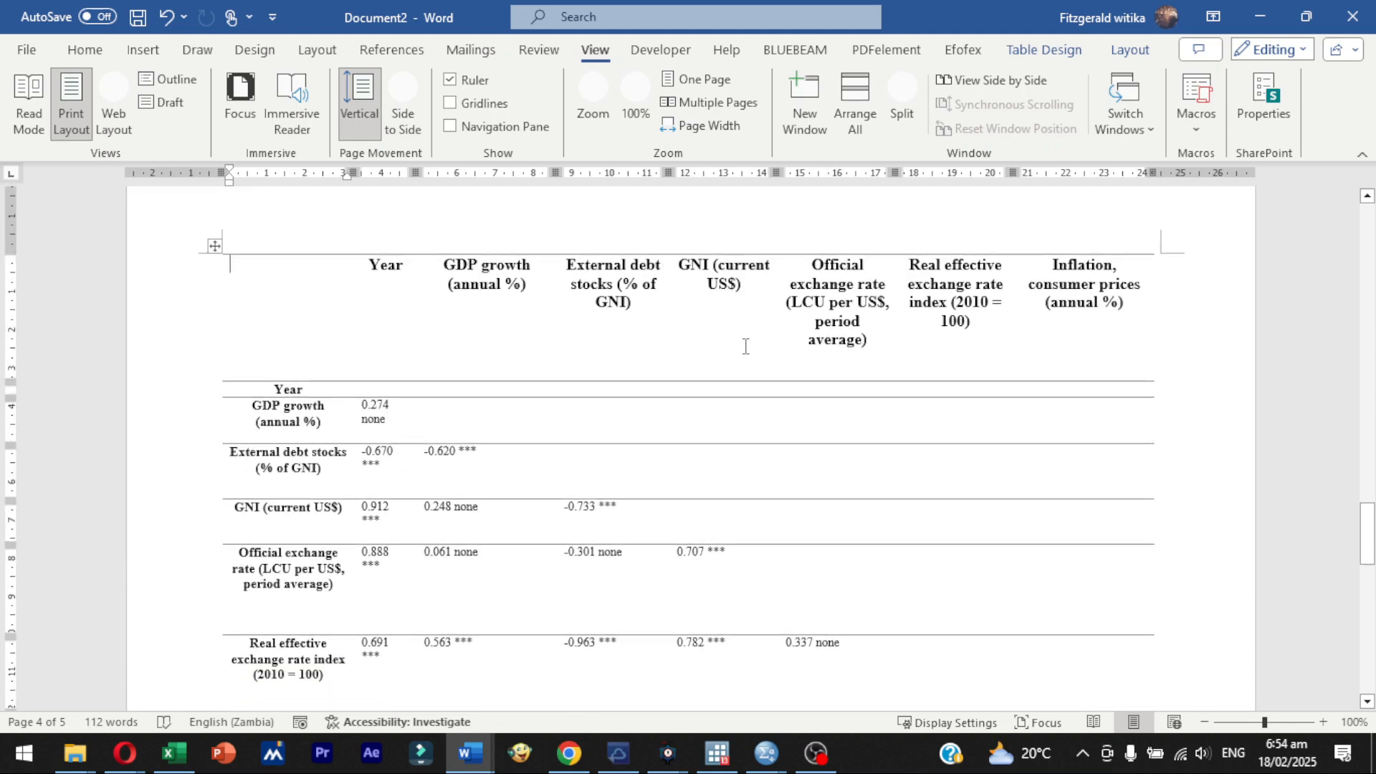
scroll(745, 346, "up", 1)
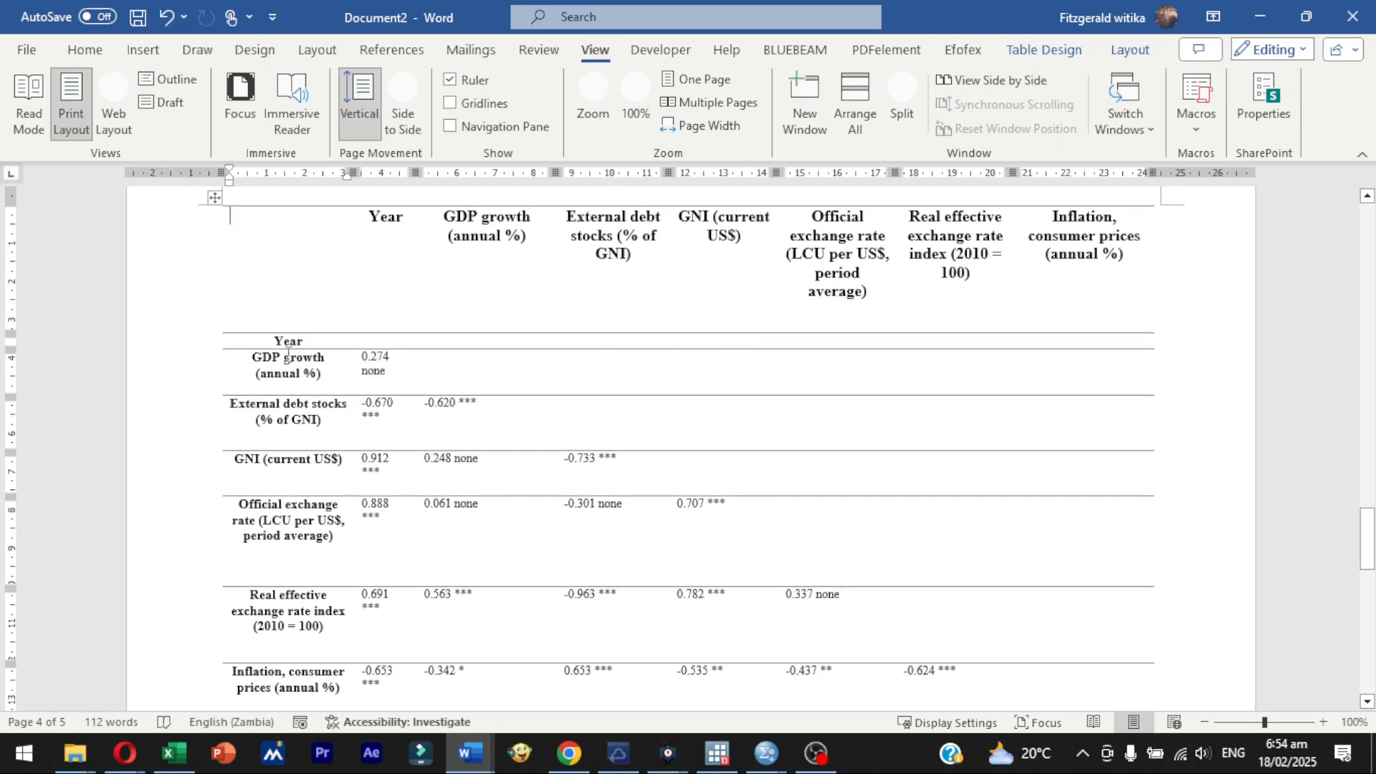
left_click_drag(277, 347, 807, 363)
mouse_move(1369, 534)
left_mouse_down()
mouse_move(1369, 568)
mouse_move(1369, 516)
mouse_move(1369, 558)
mouse_move(1369, 539)
left_mouse_up()
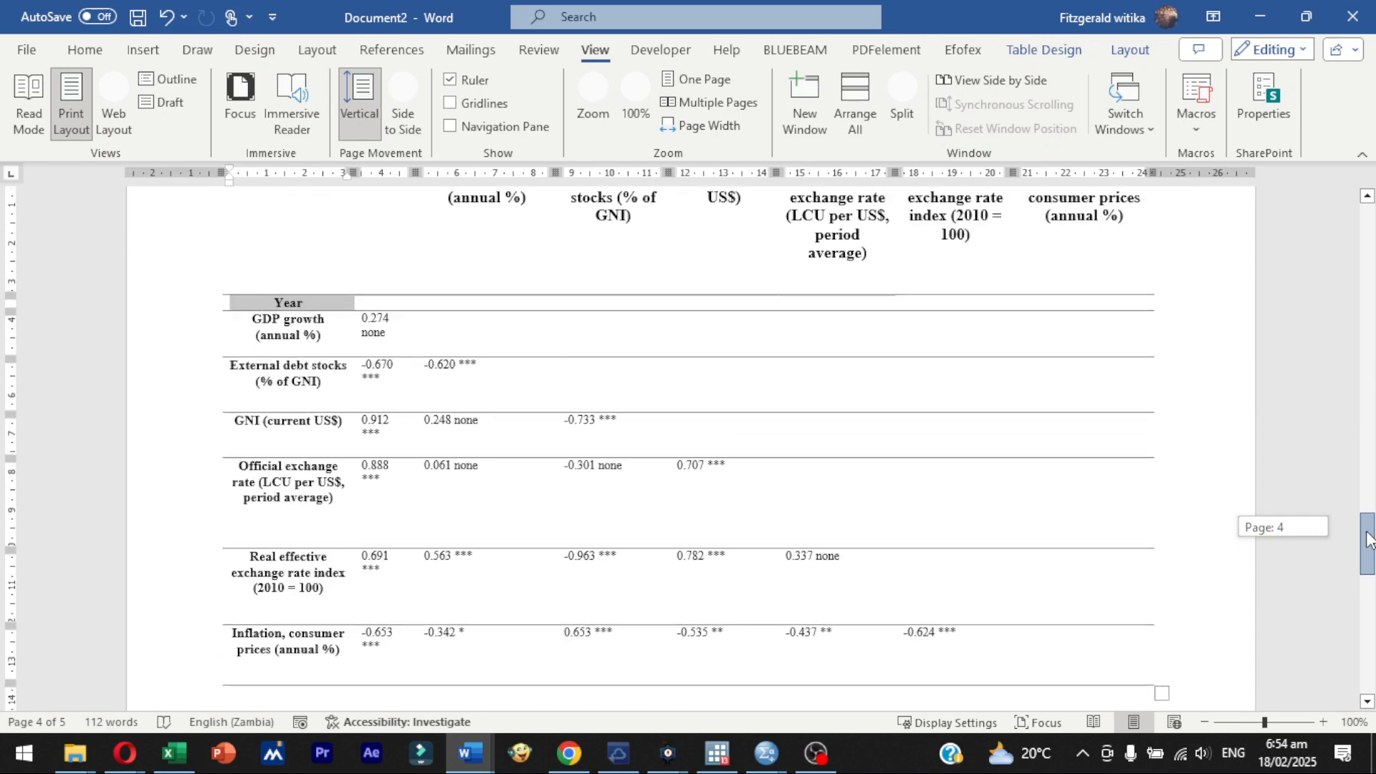
left_click_drag(1369, 539, 1370, 509)
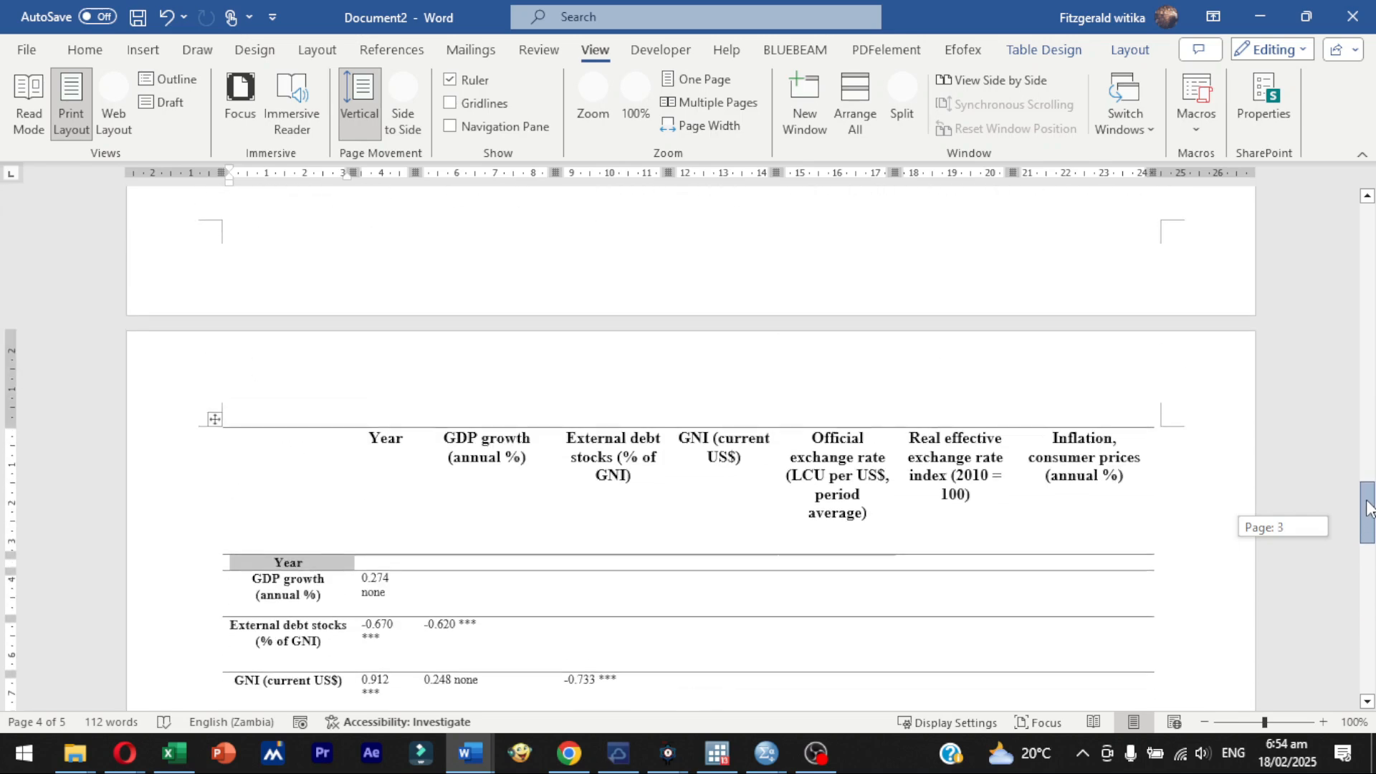
- Switch back to Stevanialysis and rerun the Pearson's correlation analysis with the Upper Diagonal Matrix table layout
left_click(1266, 25)
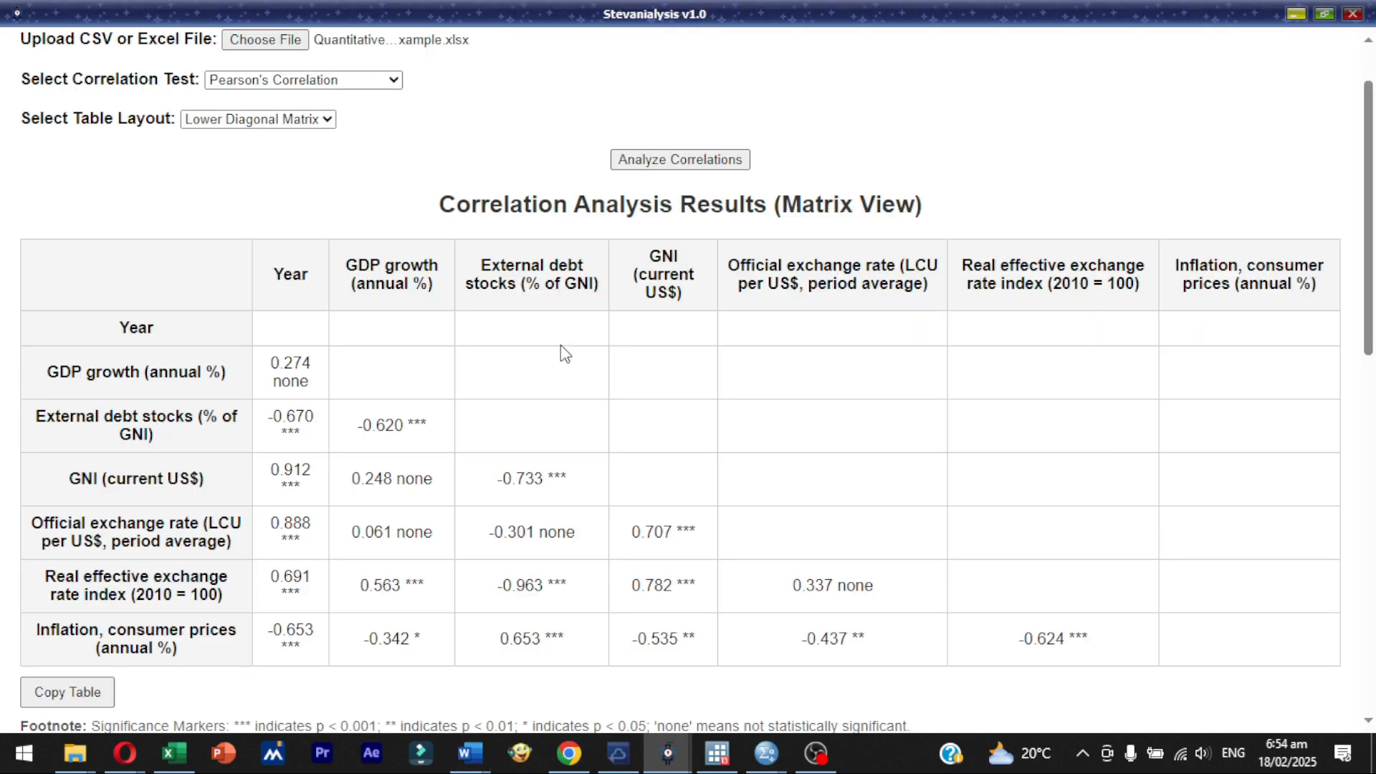
scroll(558, 244, "up", 2)
left_click(329, 198)
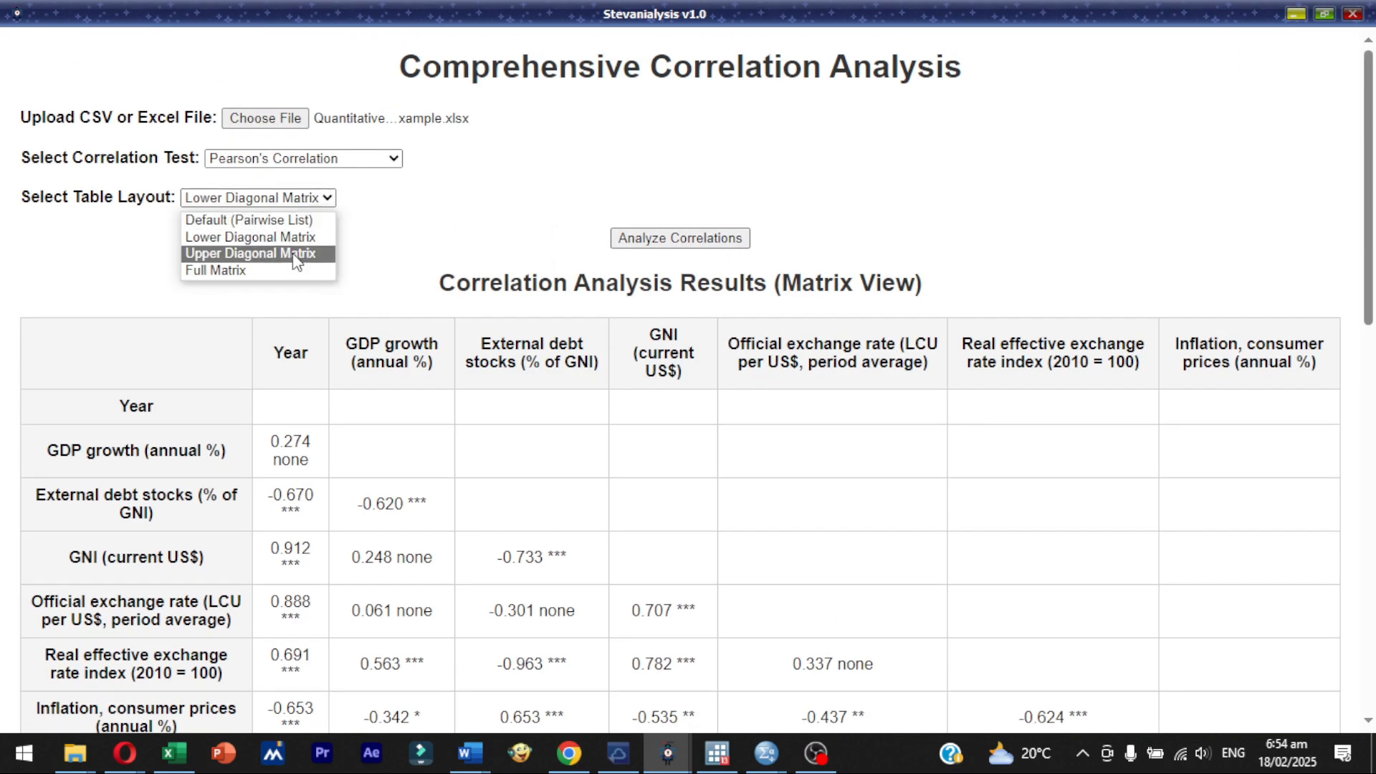
left_click(295, 255)
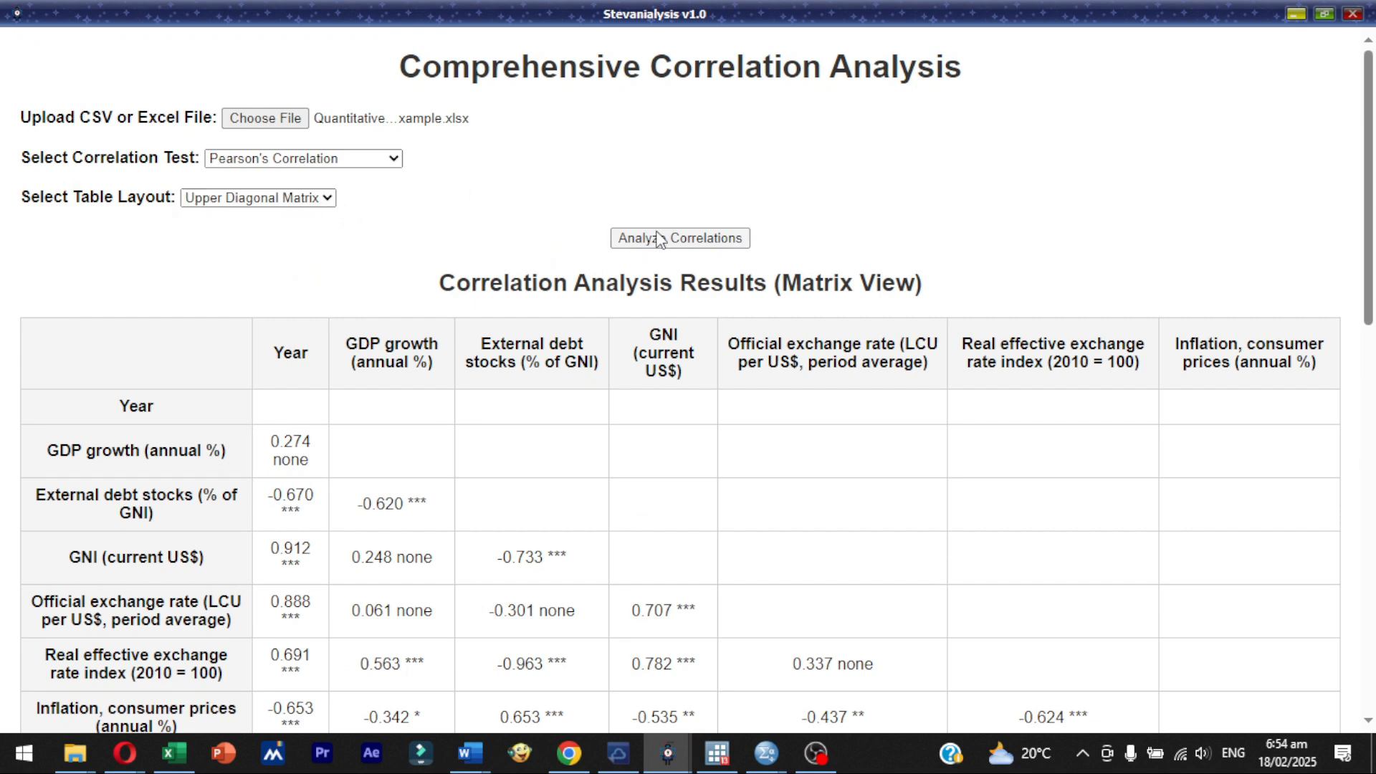
left_click(661, 238)
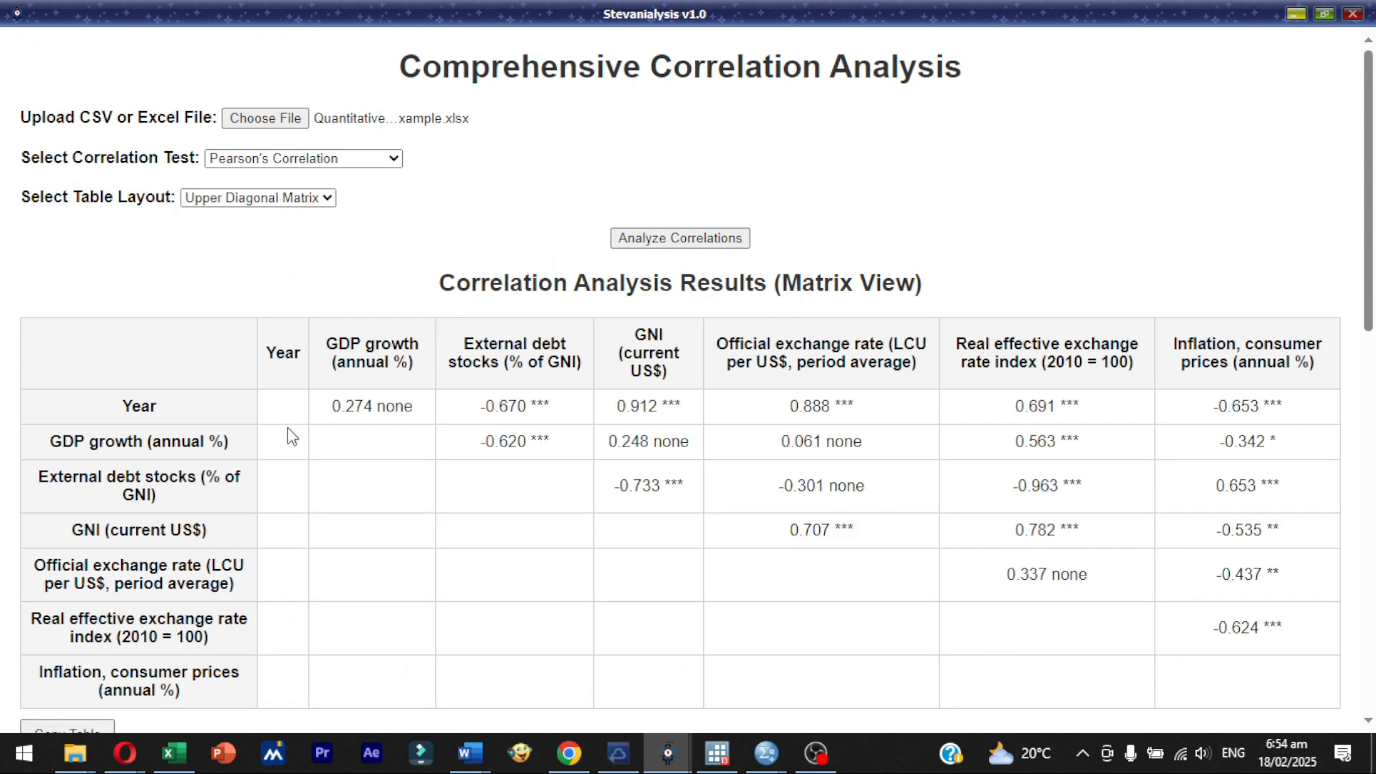
- Change the table layout to Full Matrix and rerun the correlation analysis
left_click(239, 200)
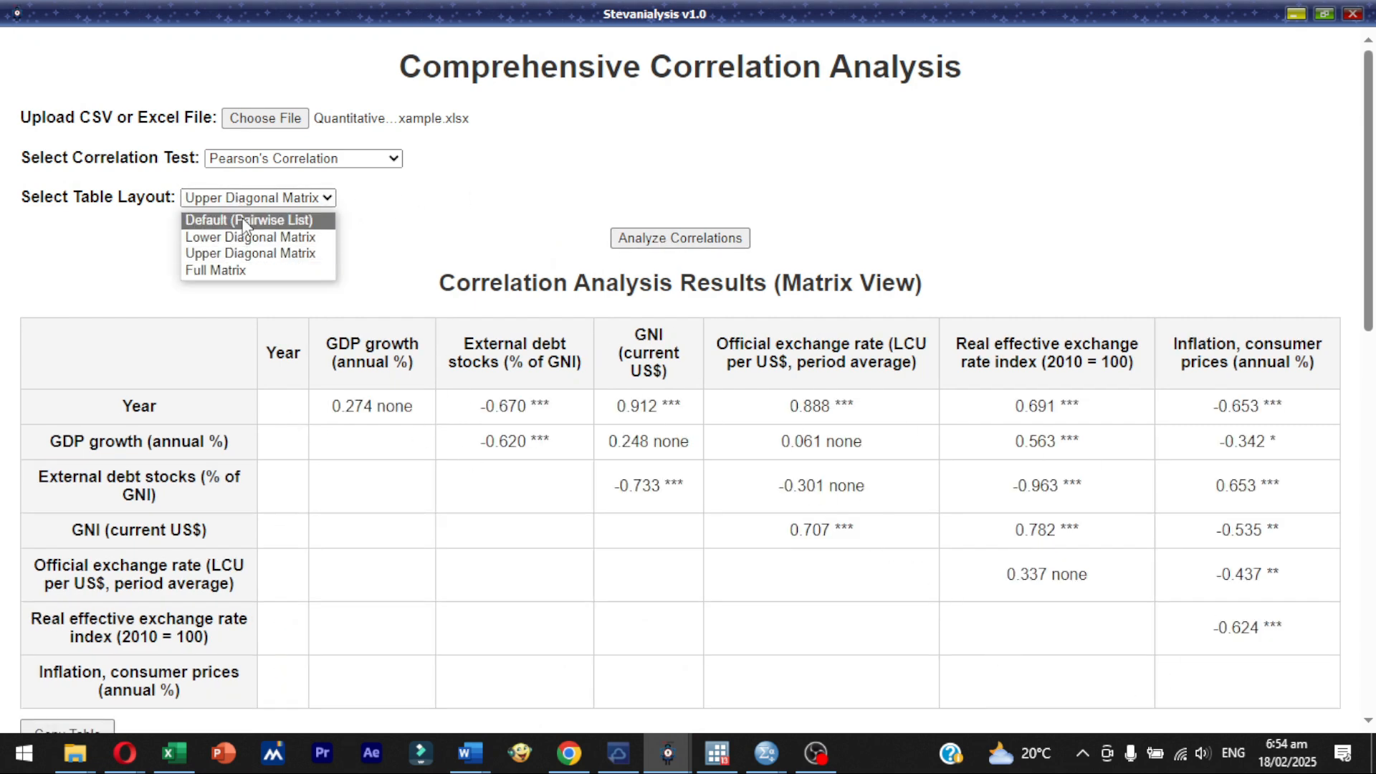
left_click(266, 271)
left_click(649, 238)
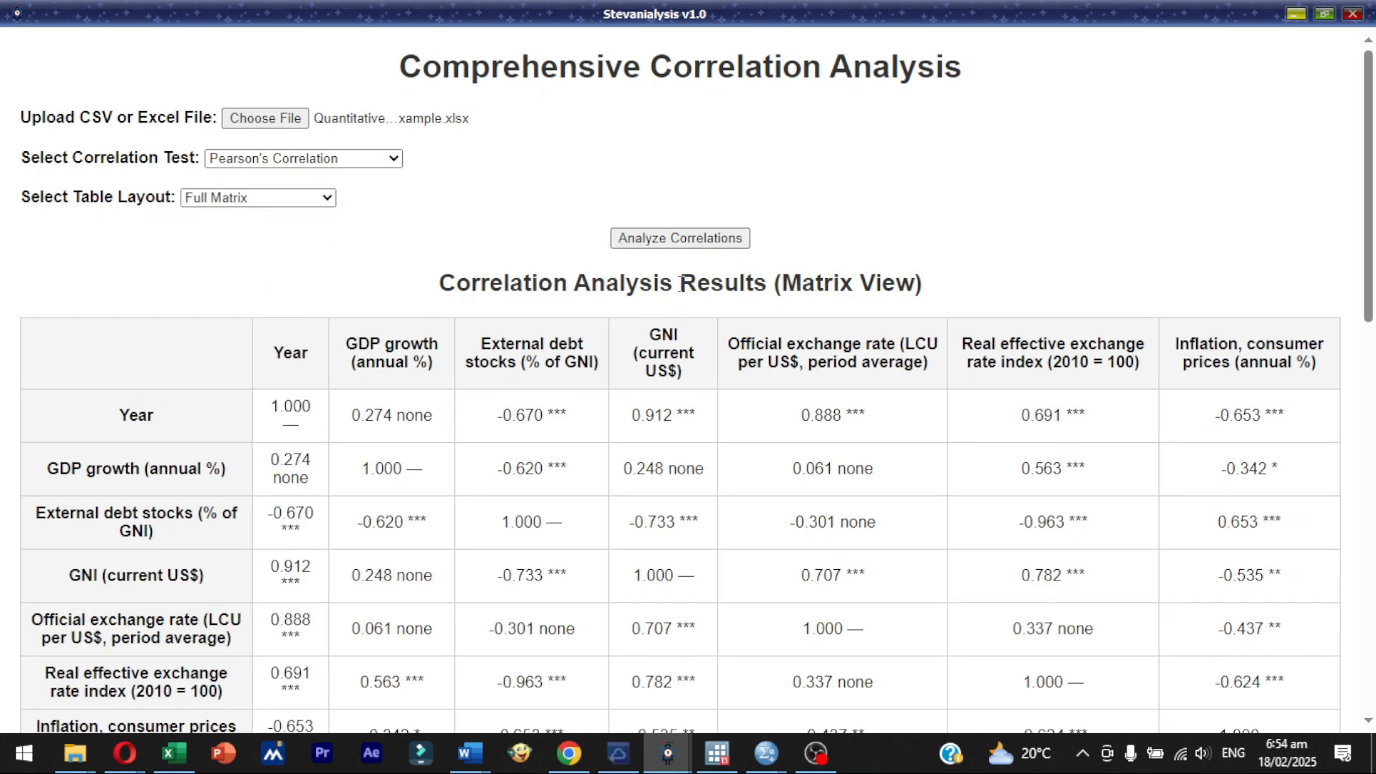
- Copy the full correlation matrix table to the clipboard
left_click_drag(1365, 244, 1364, 332)
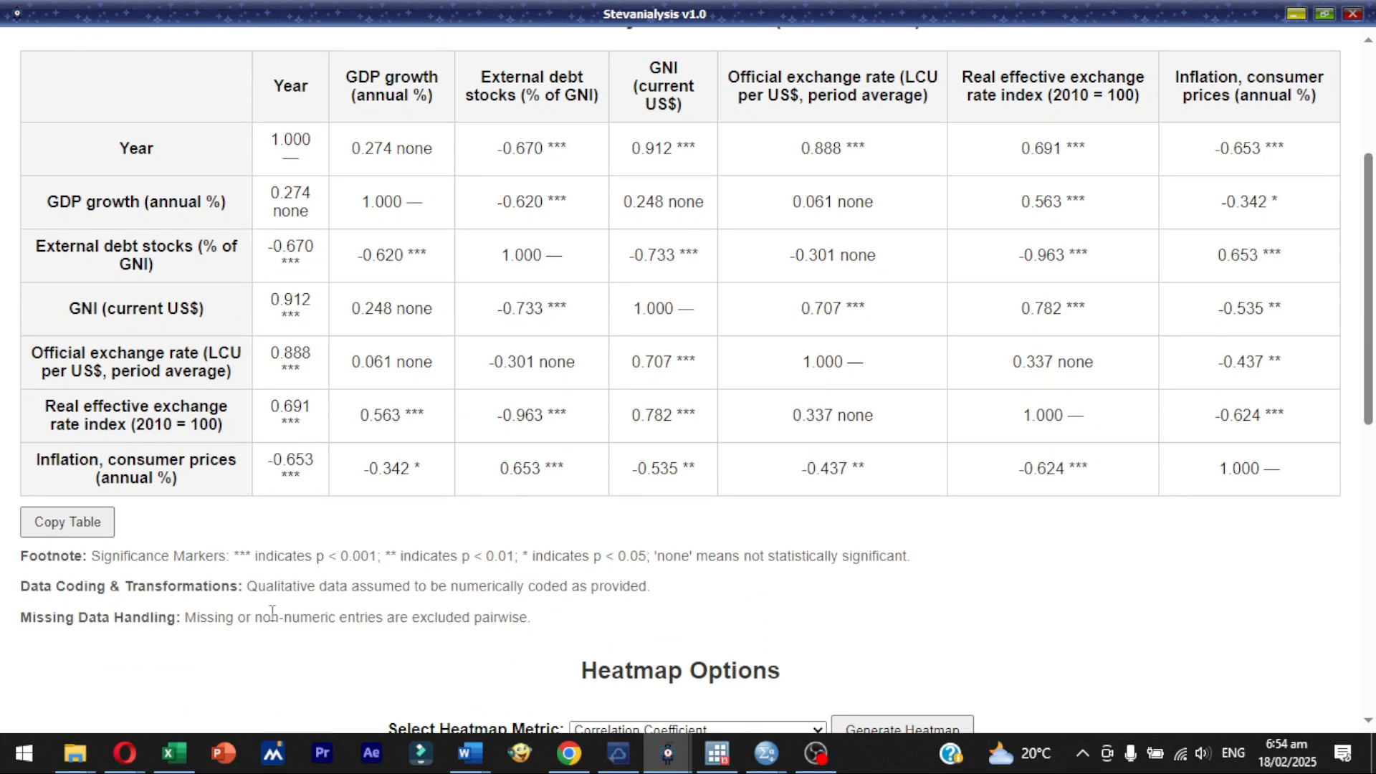
left_click(79, 527)
left_click(845, 147)
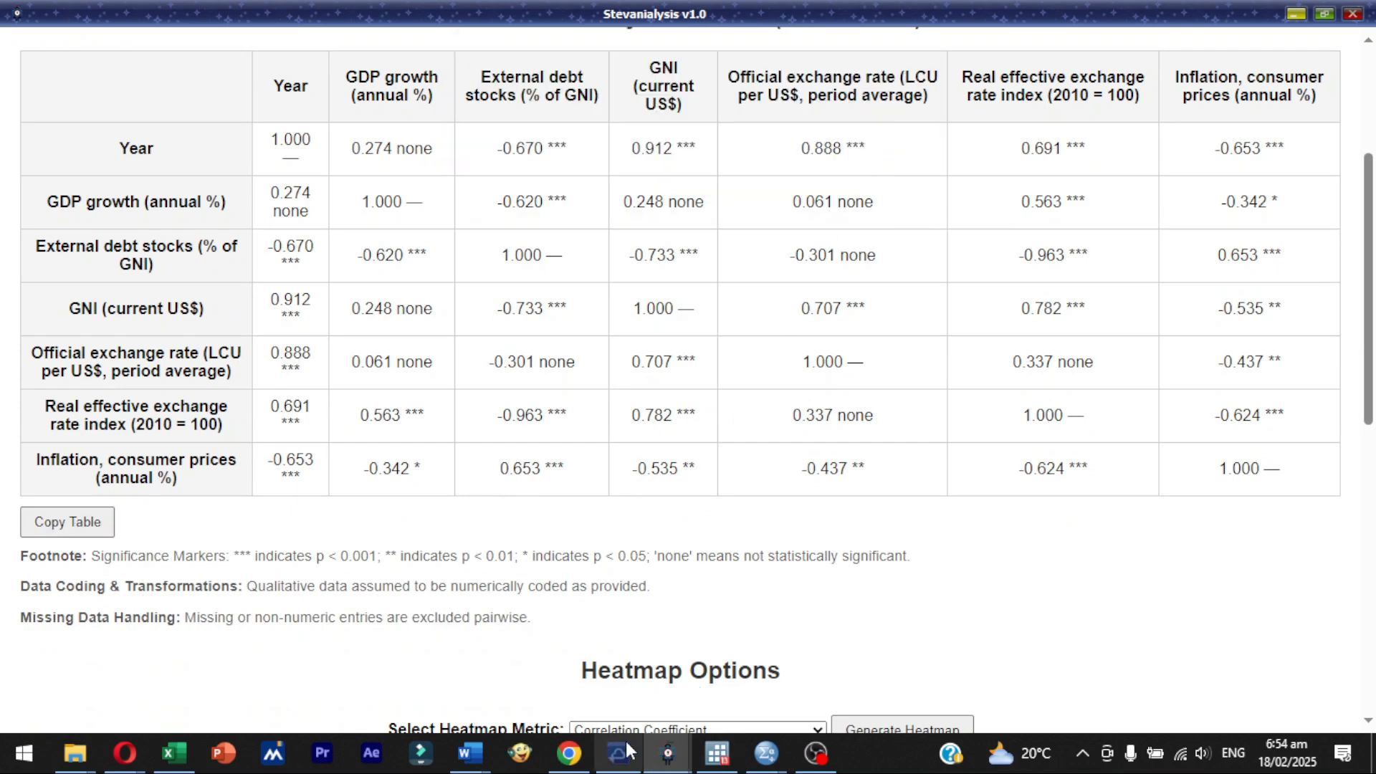
- Switch to Word and paste the full correlation matrix onto the blank landscape page, keeping the source formatting
mouse_move(487, 762)
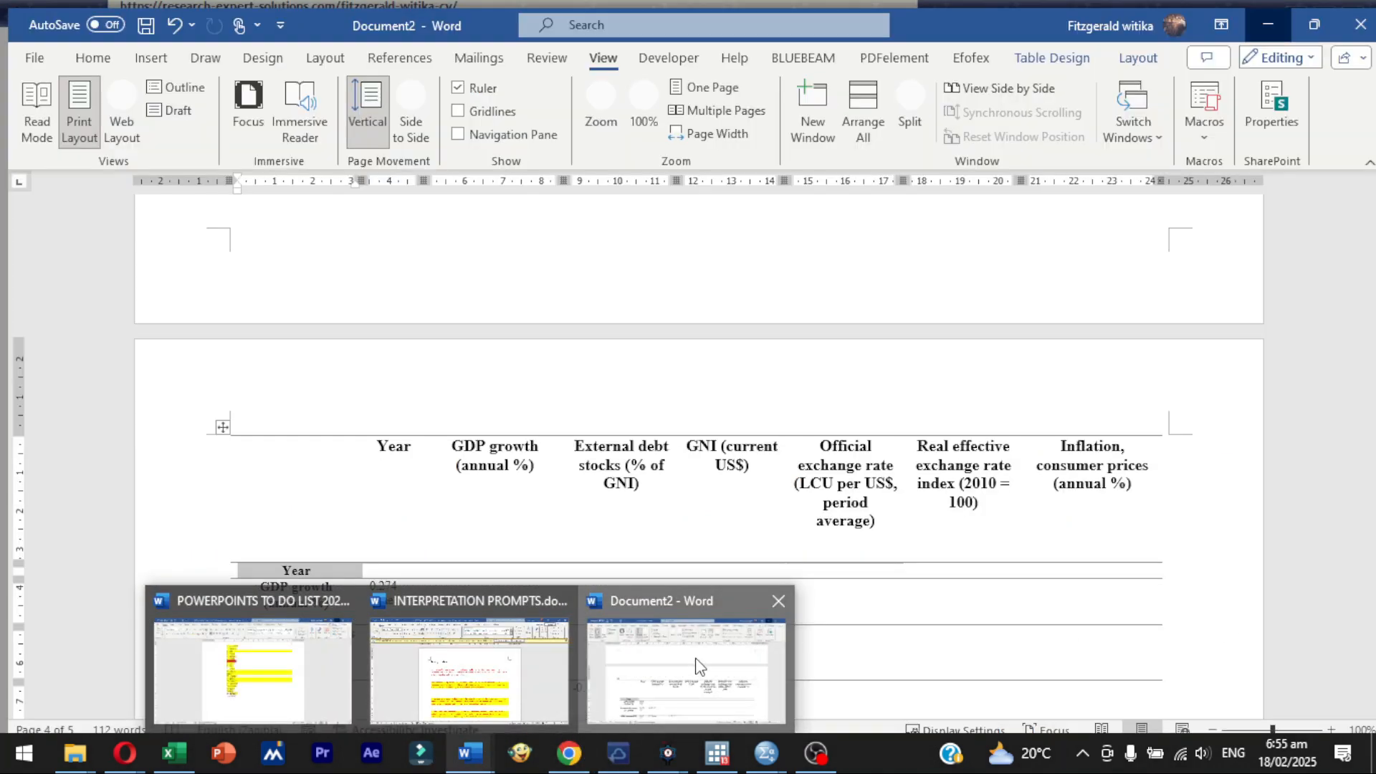
left_click(651, 673)
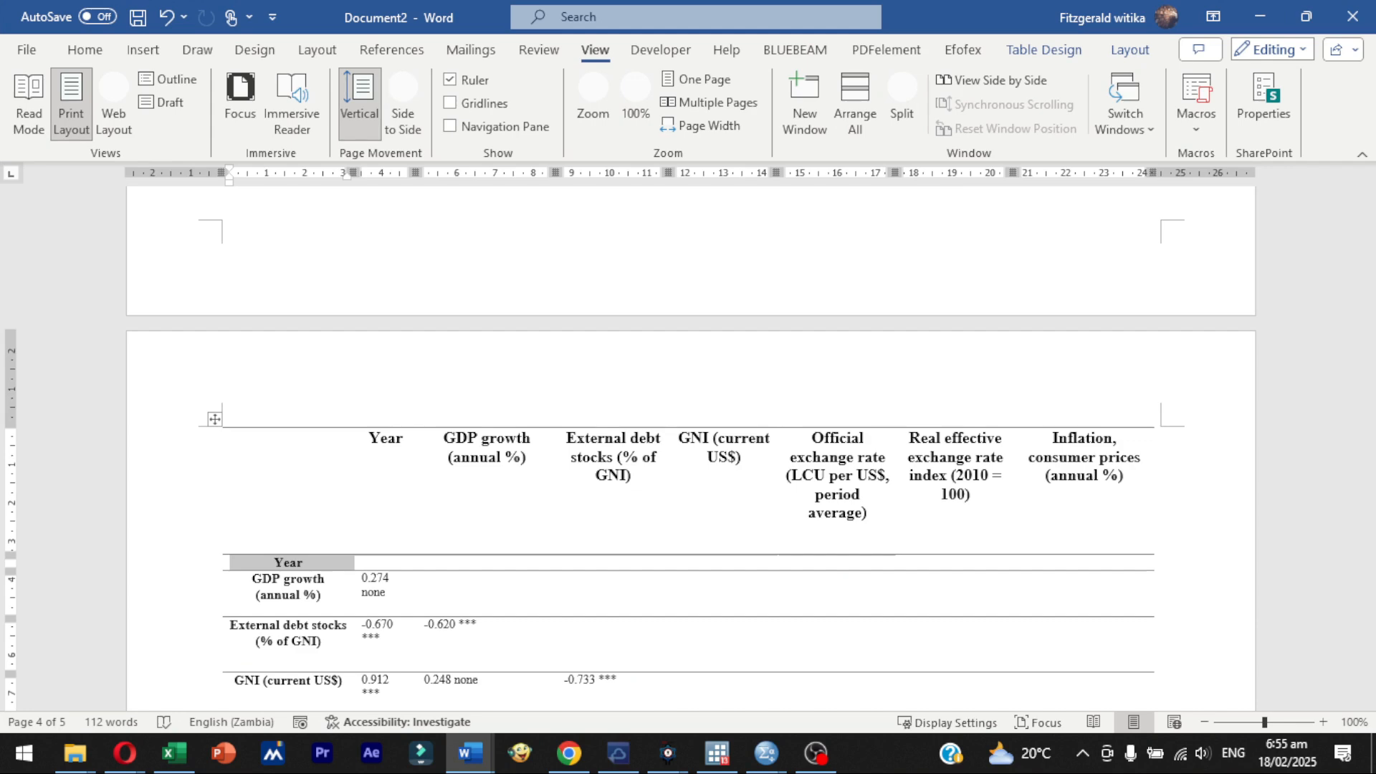
left_click(1299, 457)
left_click_drag(1365, 514, 1366, 615)
left_click(351, 418)
right_click(350, 419)
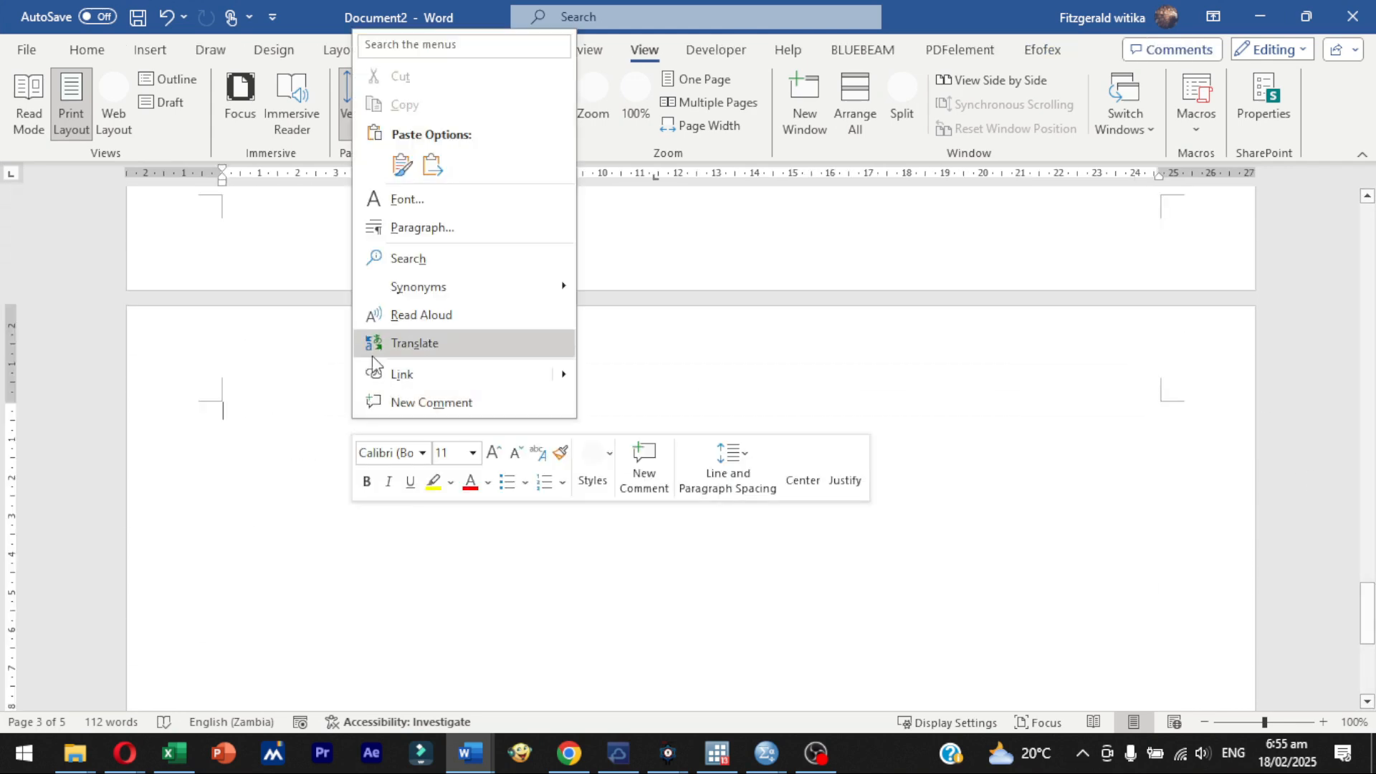
left_click(403, 167)
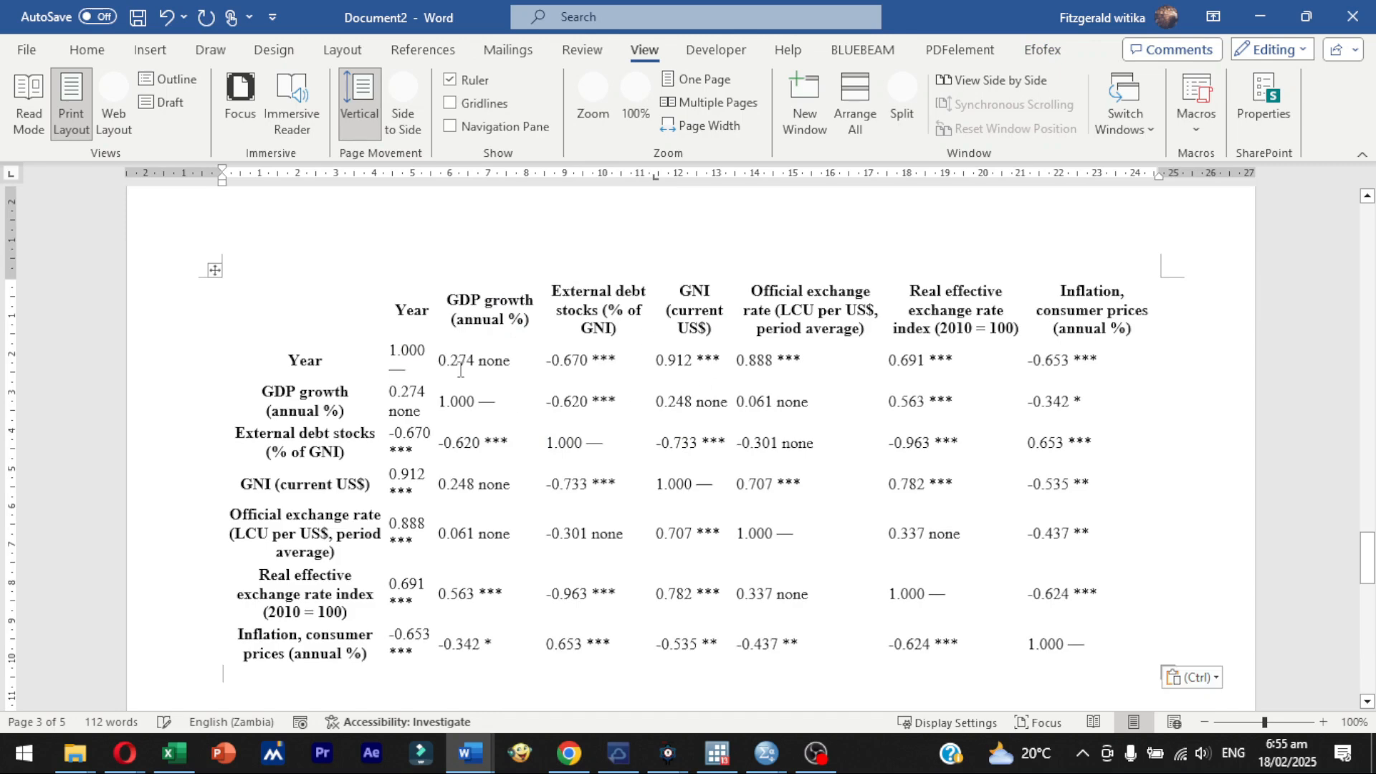
- Apply the table style with only horizontal row lines to the pasted full correlation matrix
left_click(213, 269)
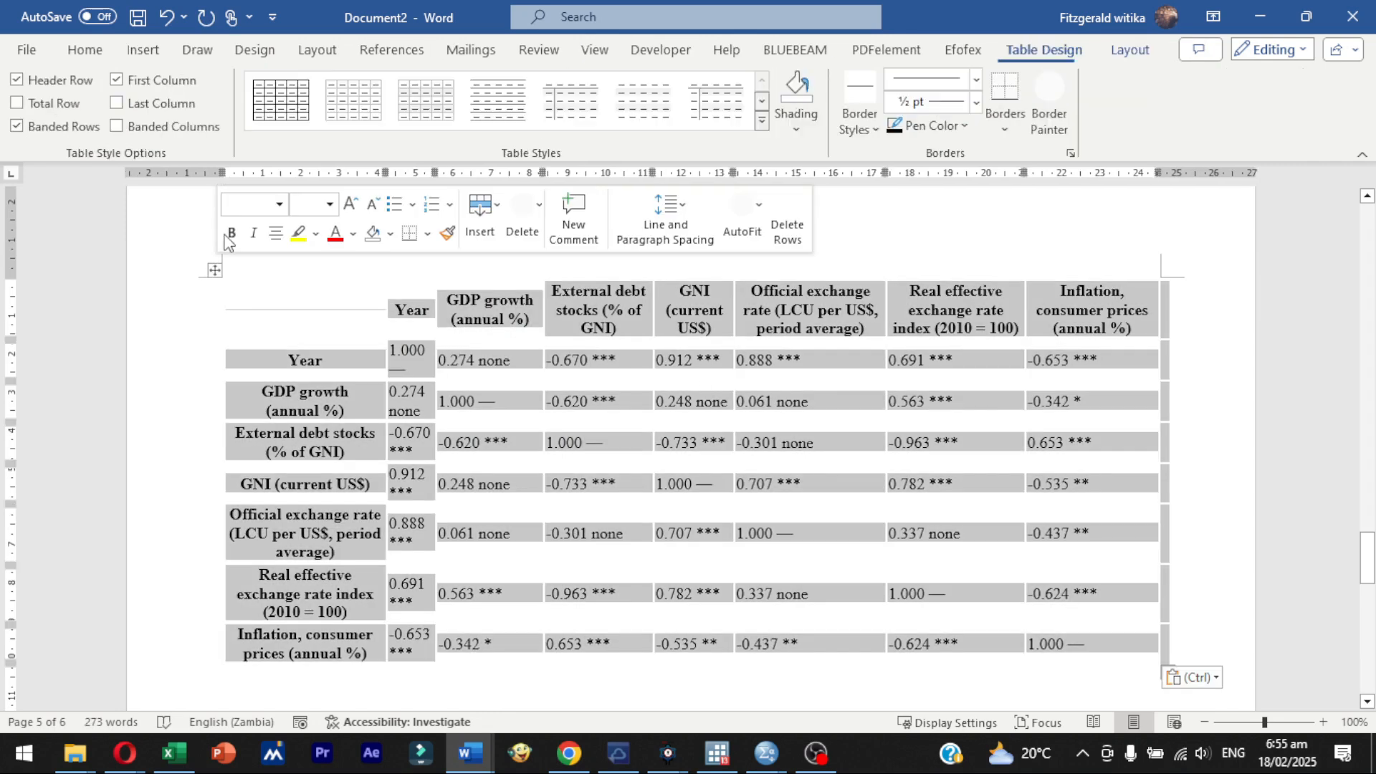
left_click(514, 118)
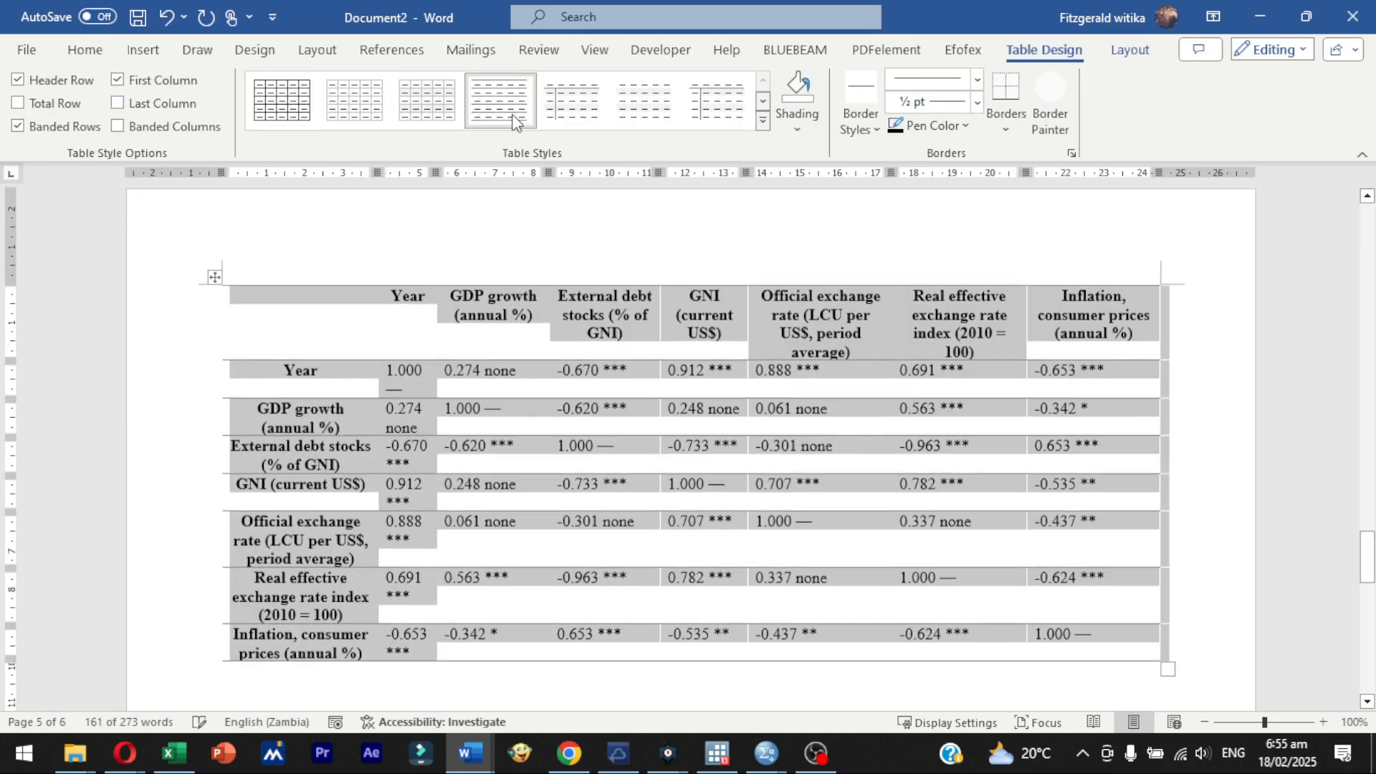
left_click(783, 510)
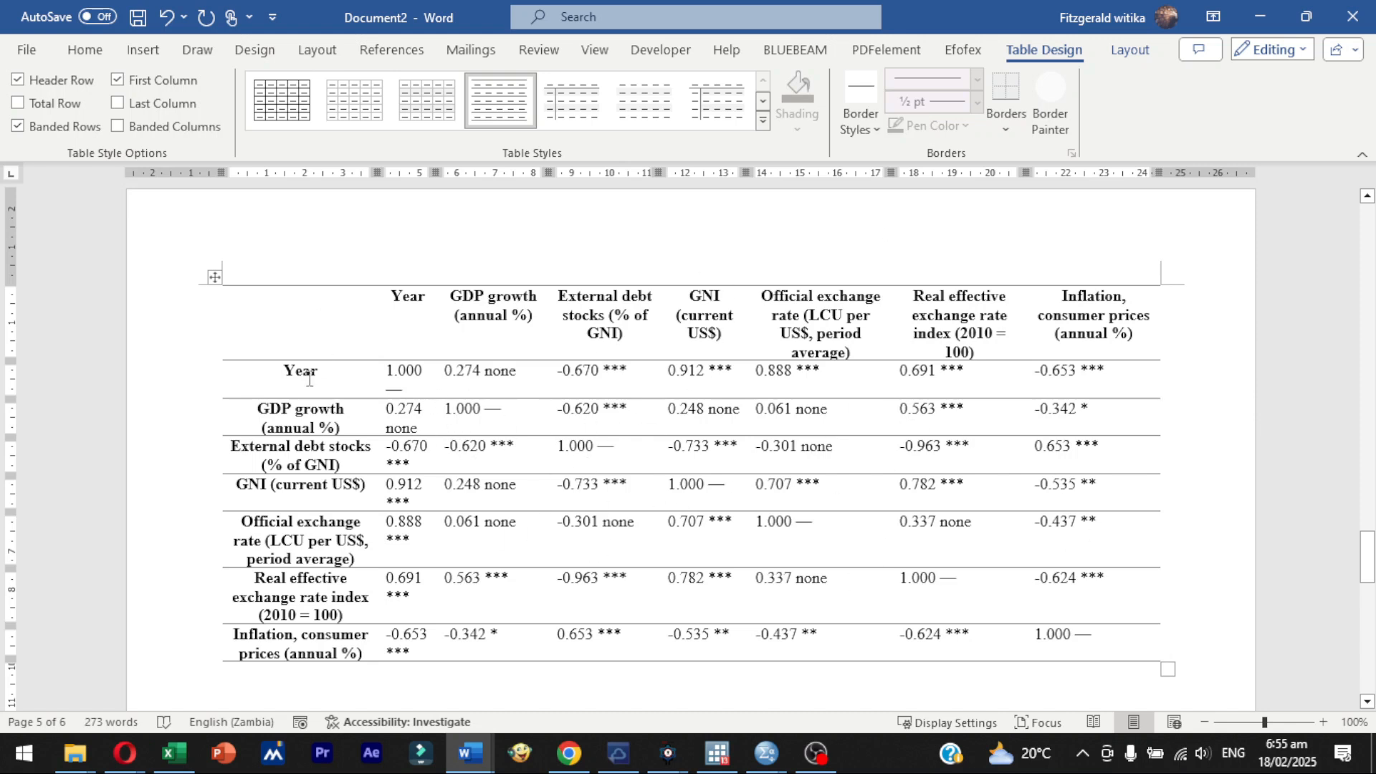
left_click(1167, 278)
mouse_move(1364, 593)
left_mouse_down()
mouse_move(1364, 628)
mouse_move(1364, 589)
left_mouse_up()
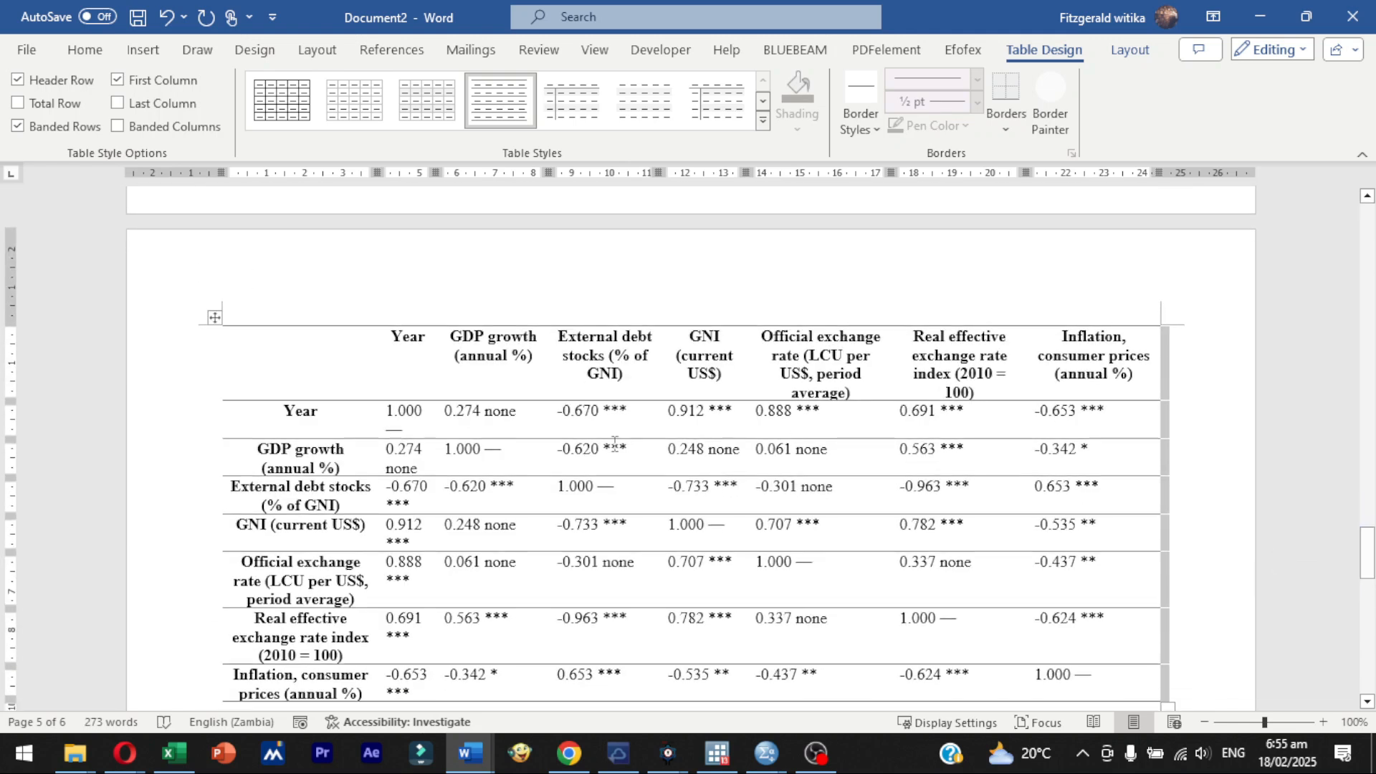
- Return to Stevanialysis and review the full matrix results, the footnotes and the heatmap options below them
left_click(1260, 16)
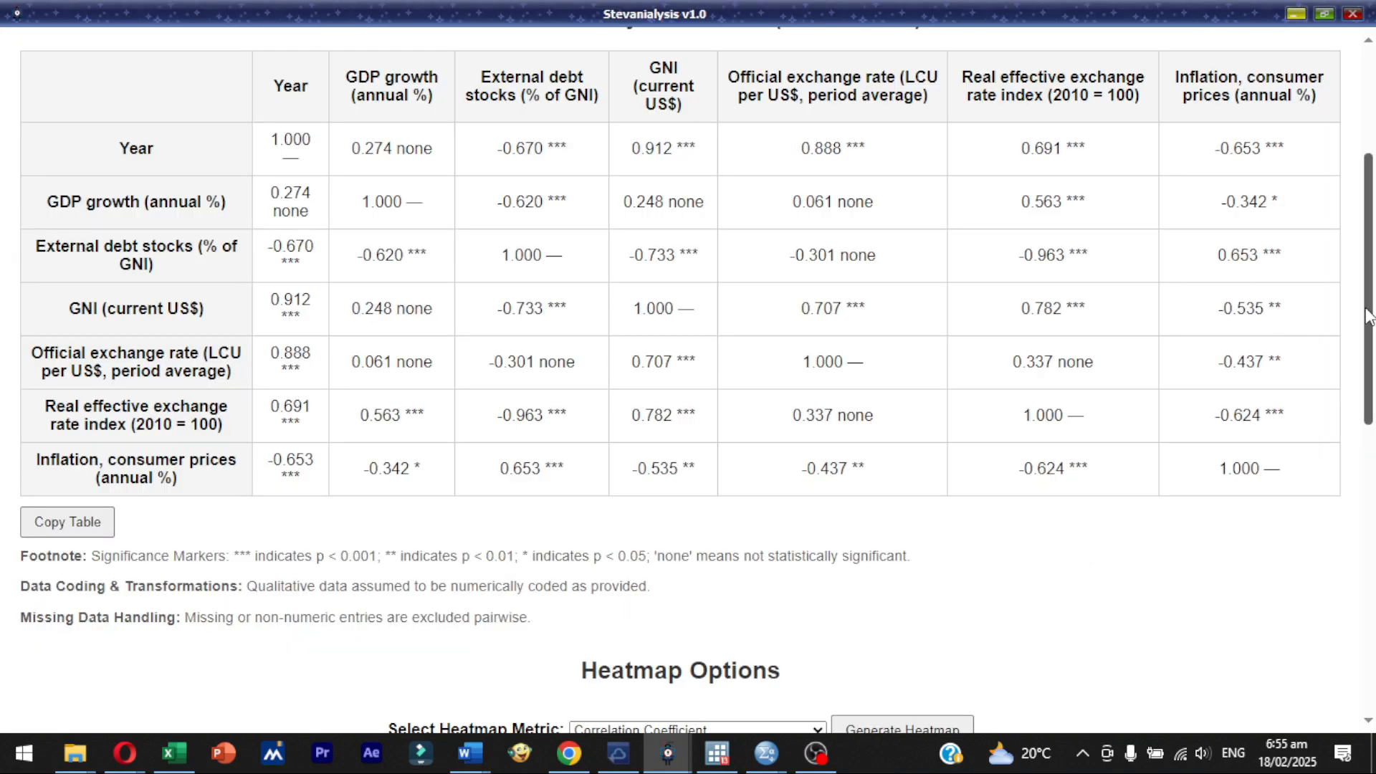
scroll(1339, 141, "up", 4)
scroll(1333, 448, "down", 10)
scroll(1335, 491, "up", 10)
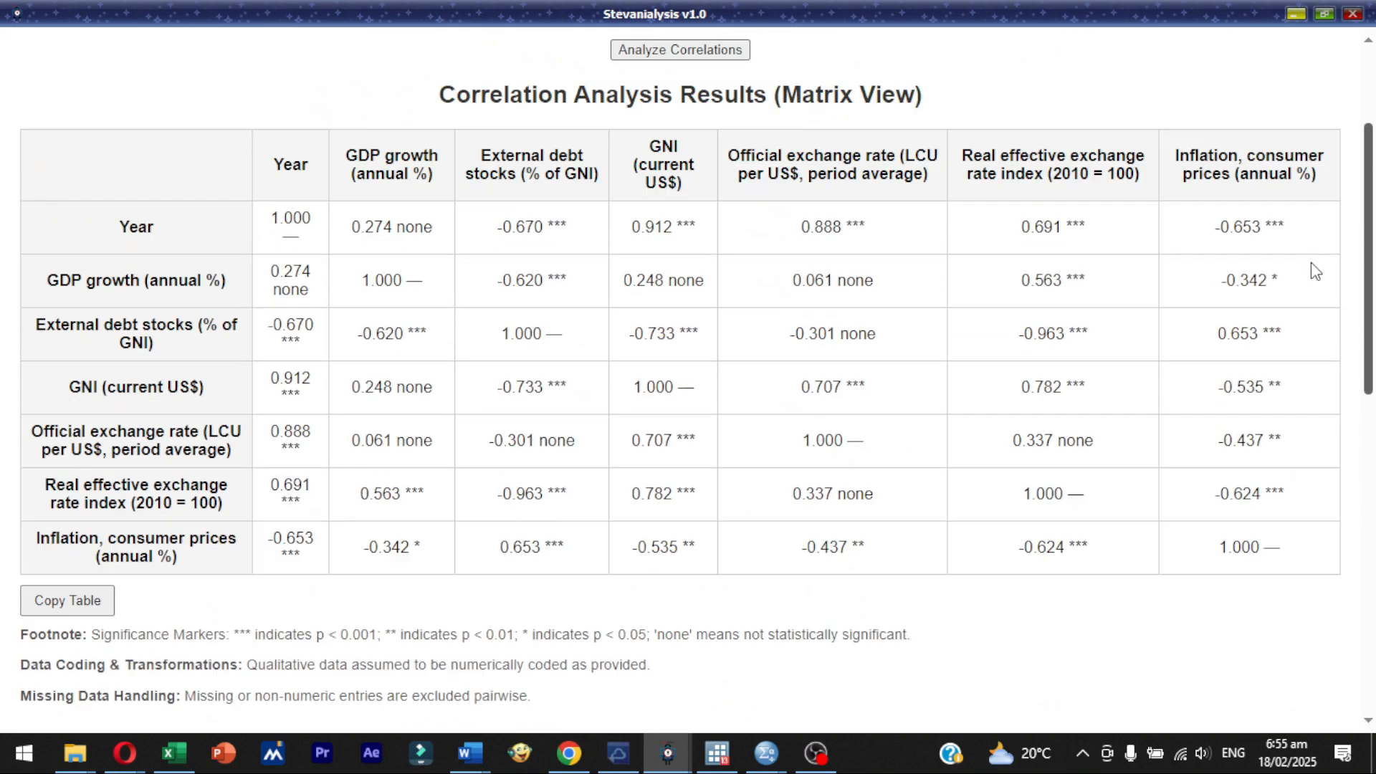
scroll(1292, 289, "down", 7)
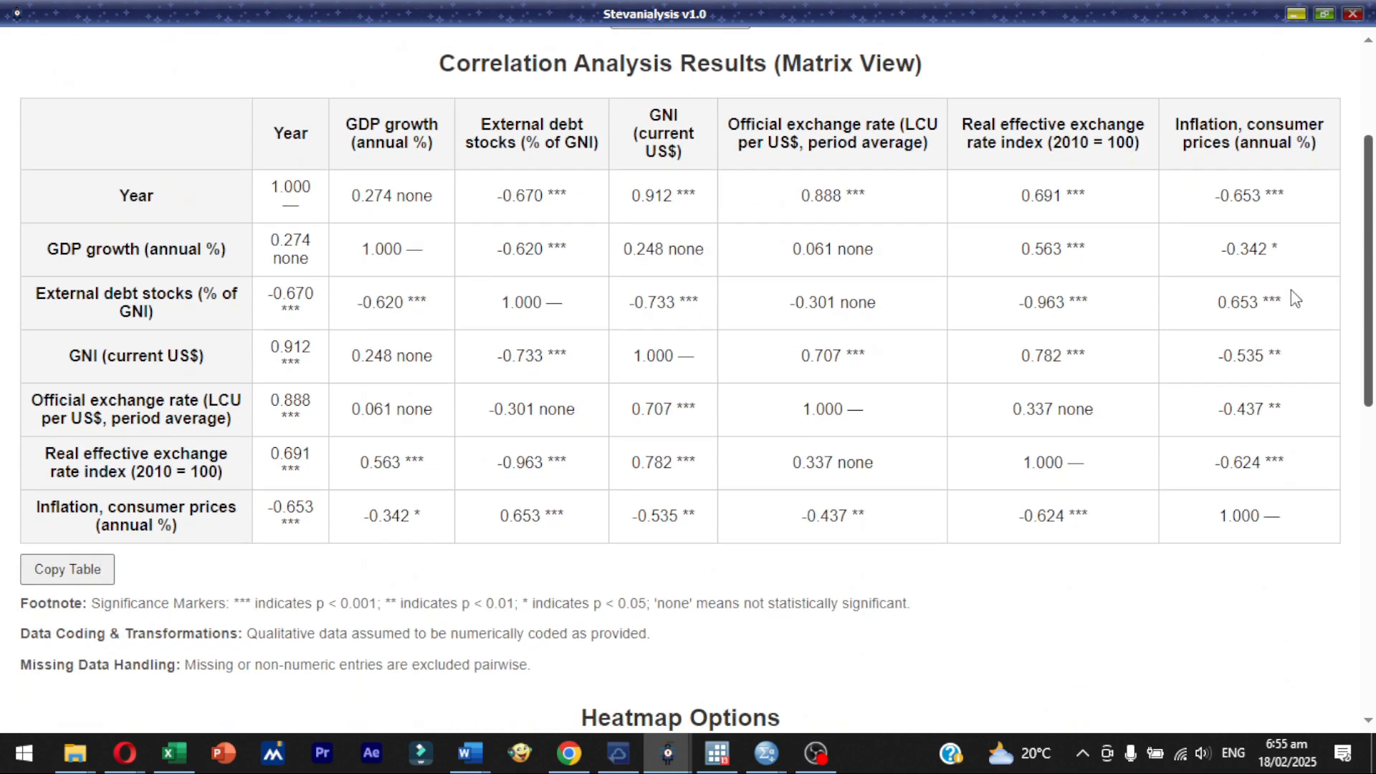
scroll(1301, 459, "down", 4)
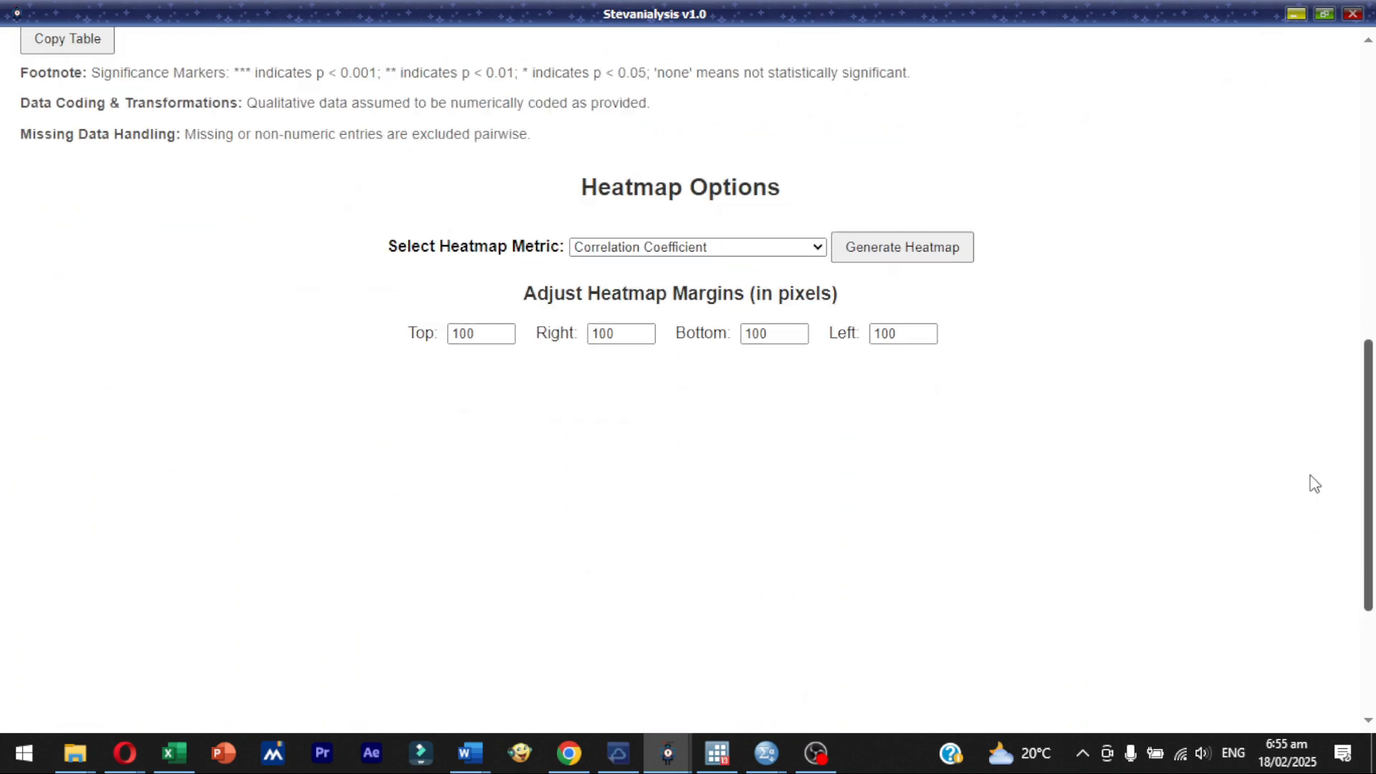
scroll(1312, 477, "up", 3)
scroll(1331, 479, "down", 2)
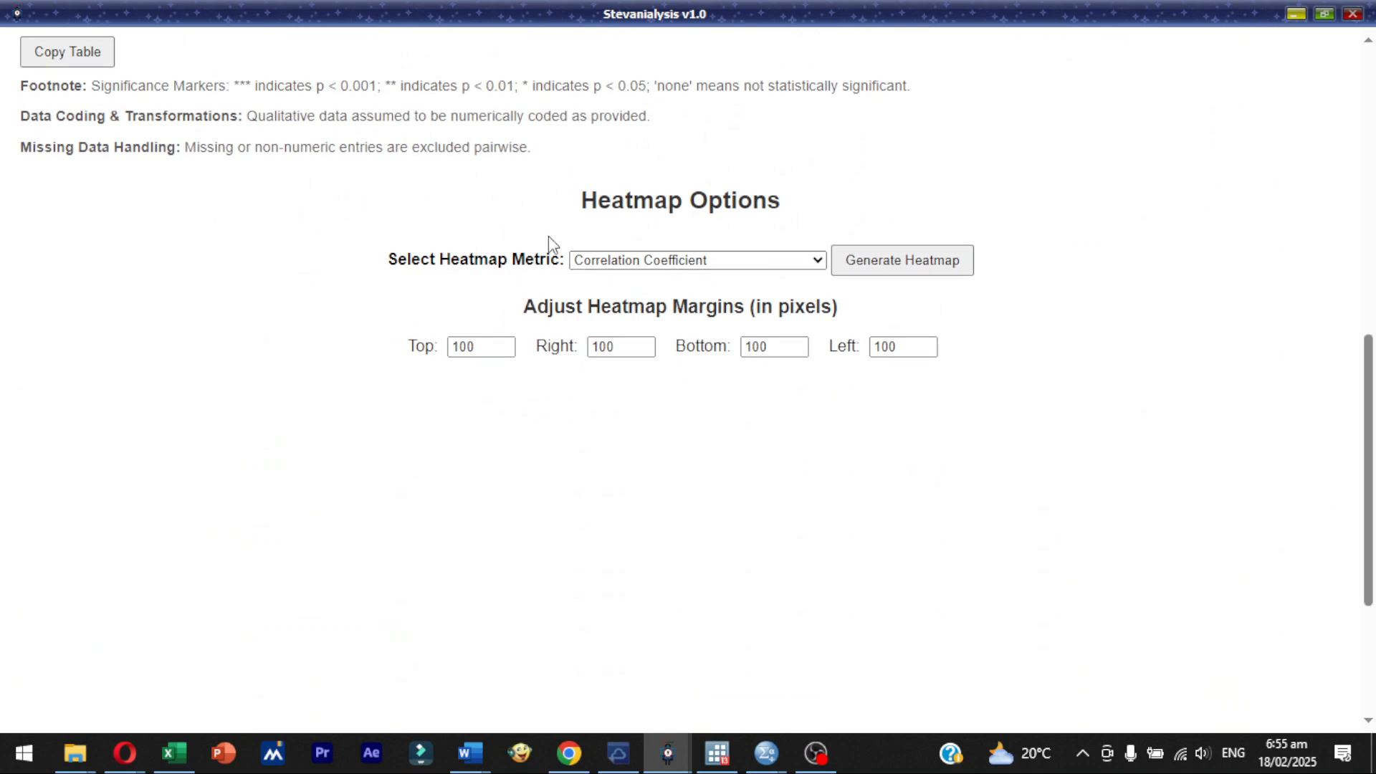
left_click_drag(1370, 425, 1353, 131)
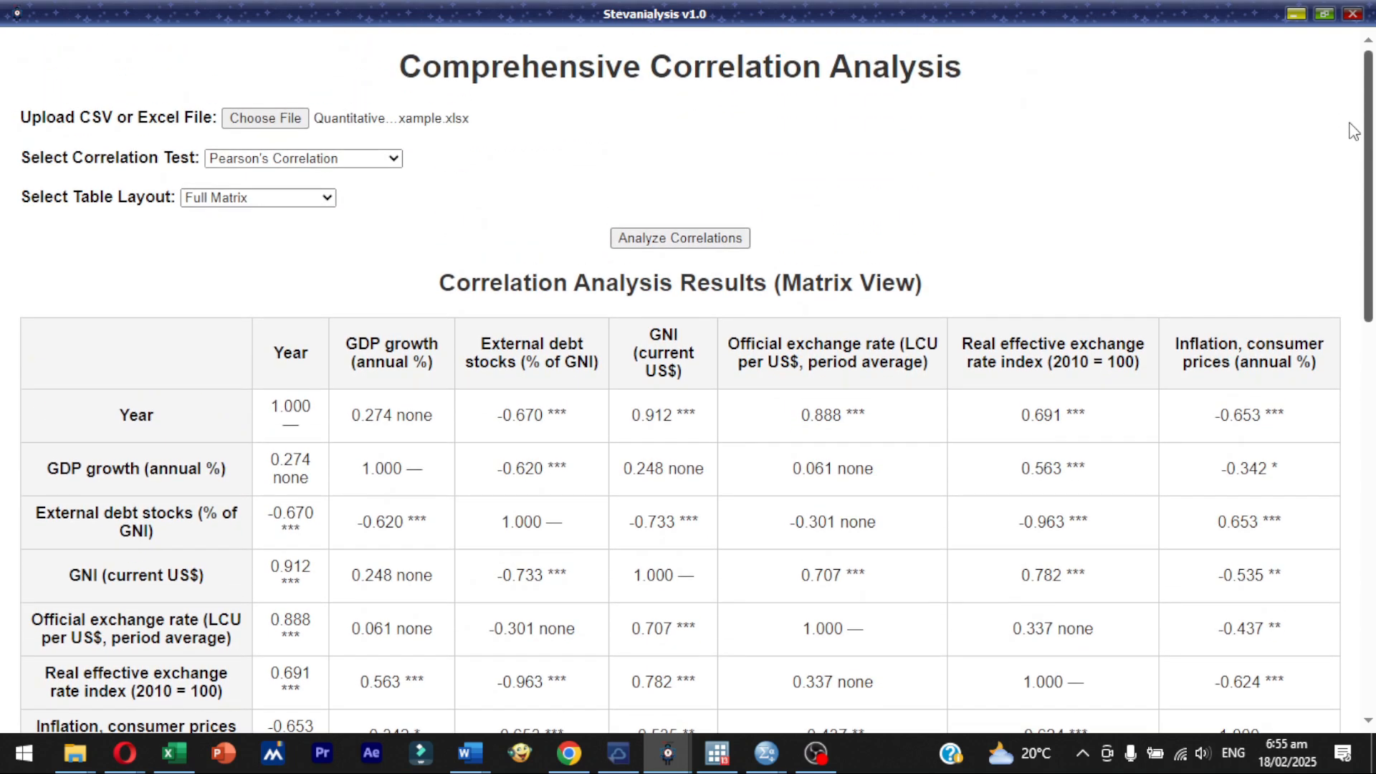
scroll(1340, 220, "down", 4)
scroll(1327, 215, "up", 3)
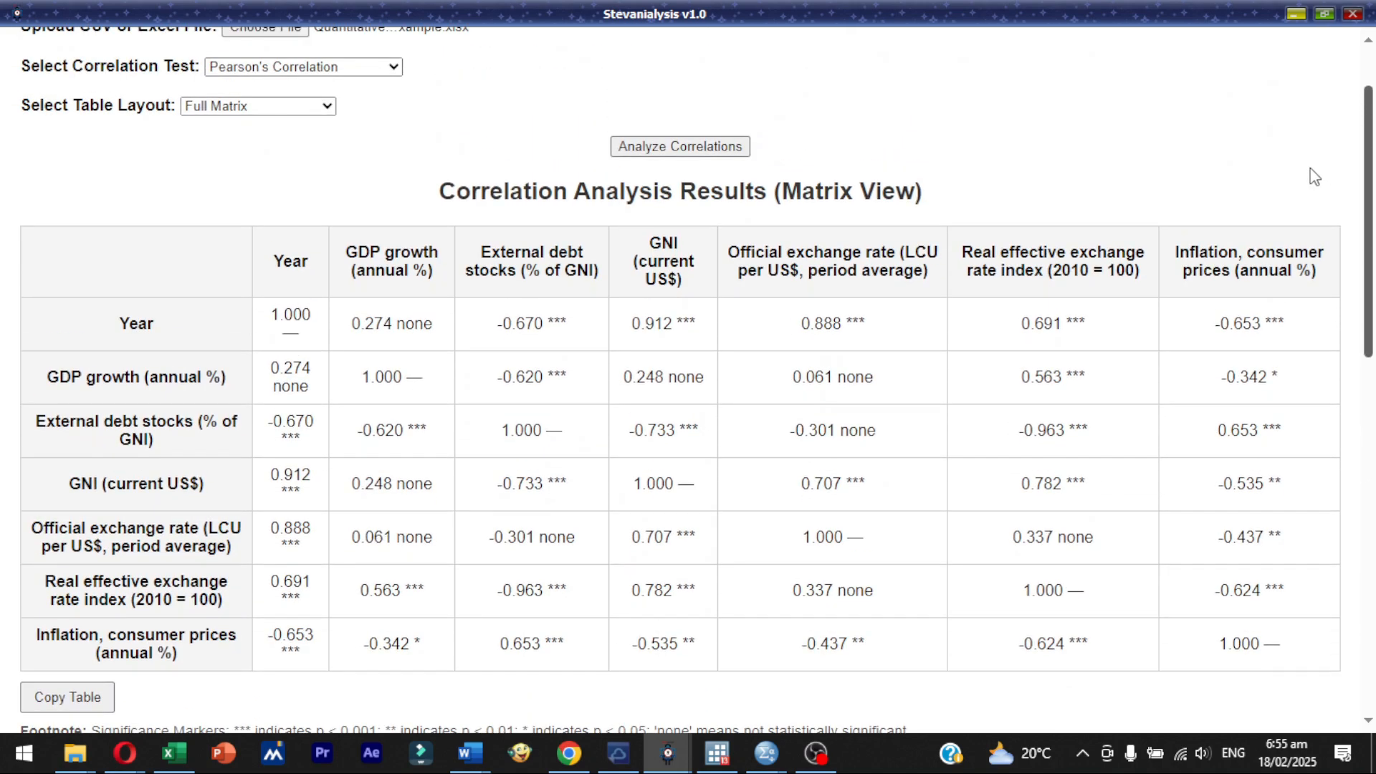
scroll(1327, 172, "down", 6)
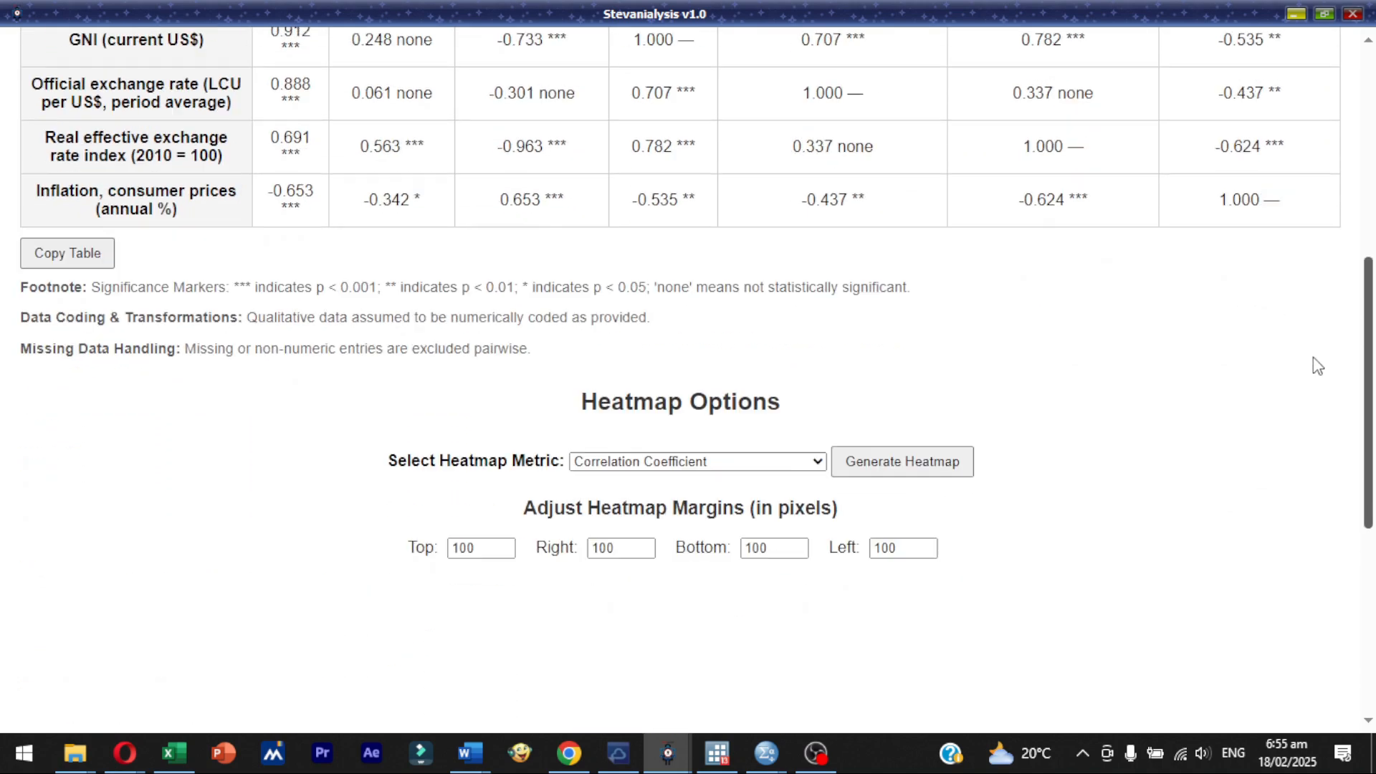
scroll(1312, 395, "down", 3)
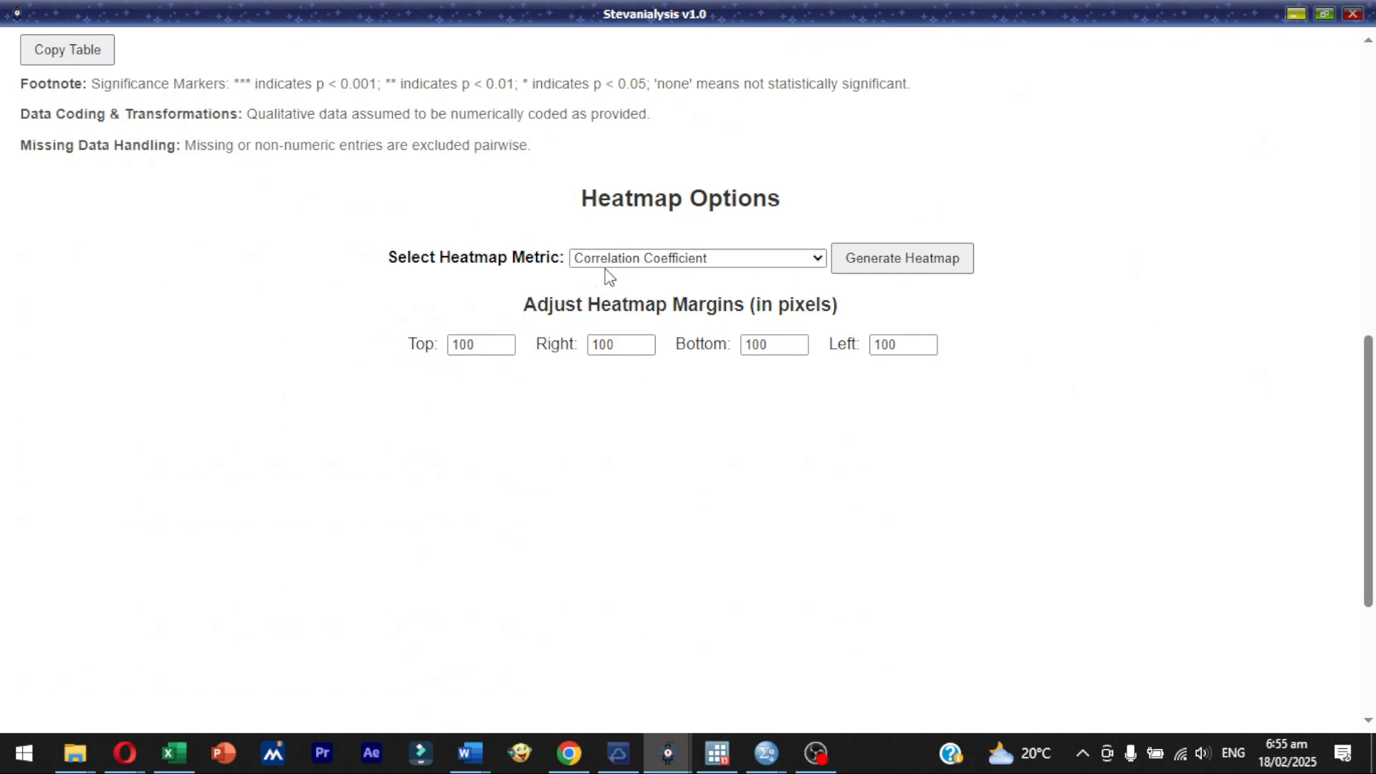
scroll(1341, 286, "up", 6)
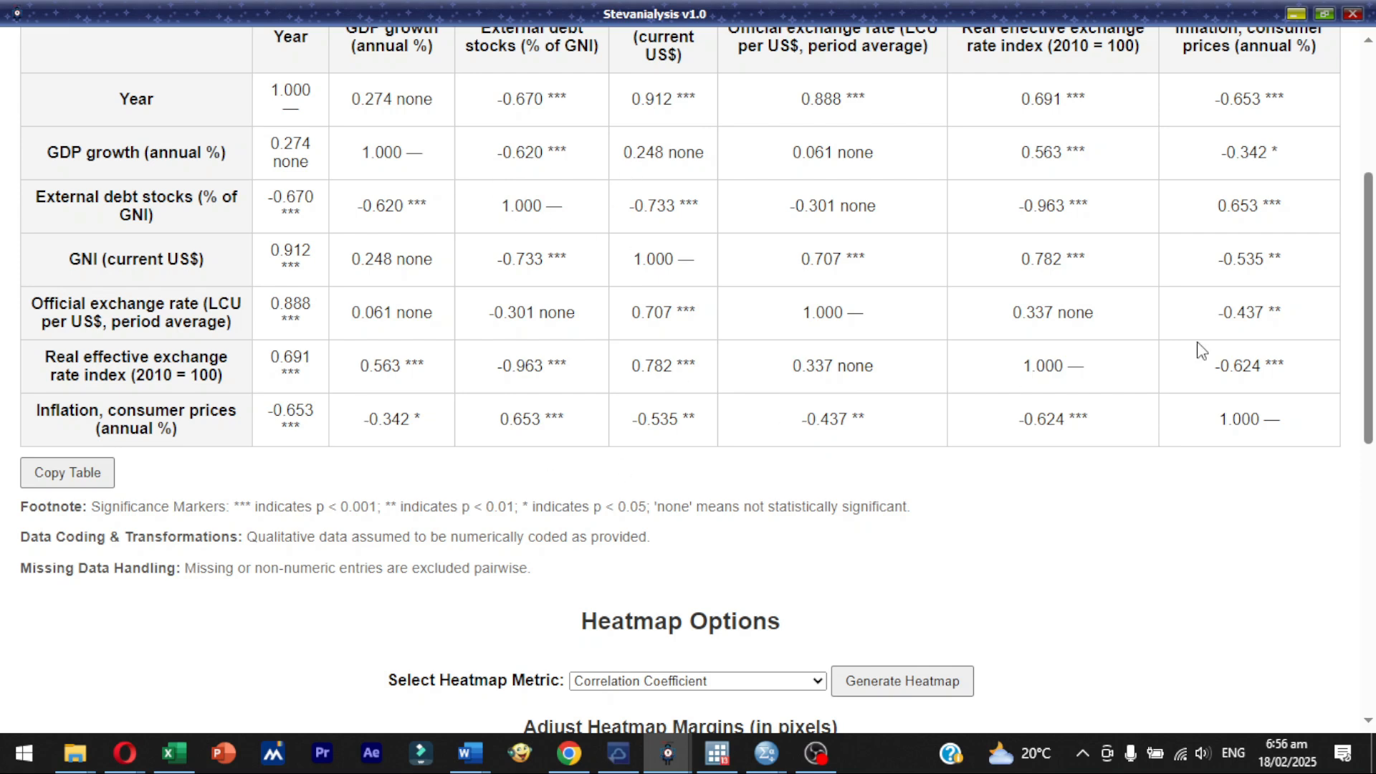
scroll(1081, 414, "down", 5)
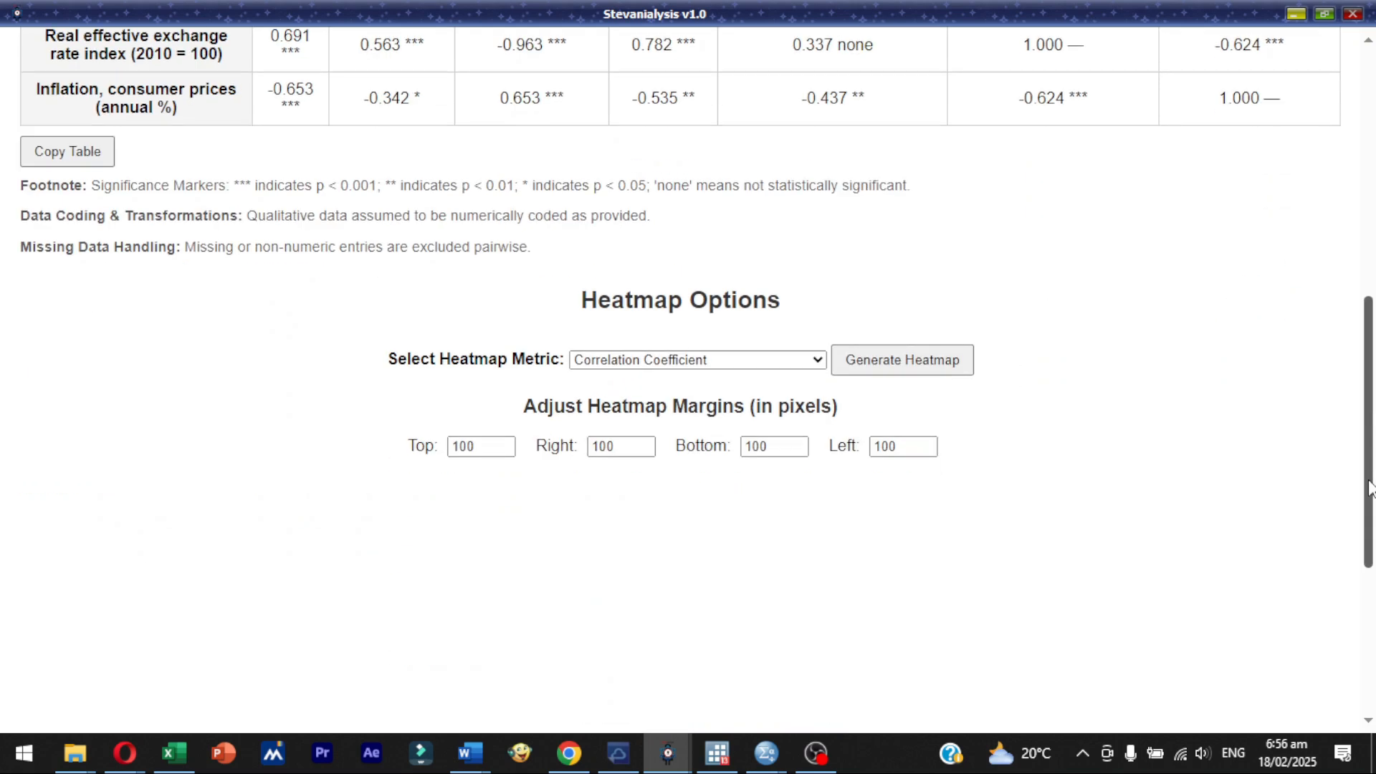
- Generate a heatmap using the Correlation Coefficient metric with all margins at 100 pixels
left_click(934, 363)
left_click_drag(1369, 424, 1372, 564)
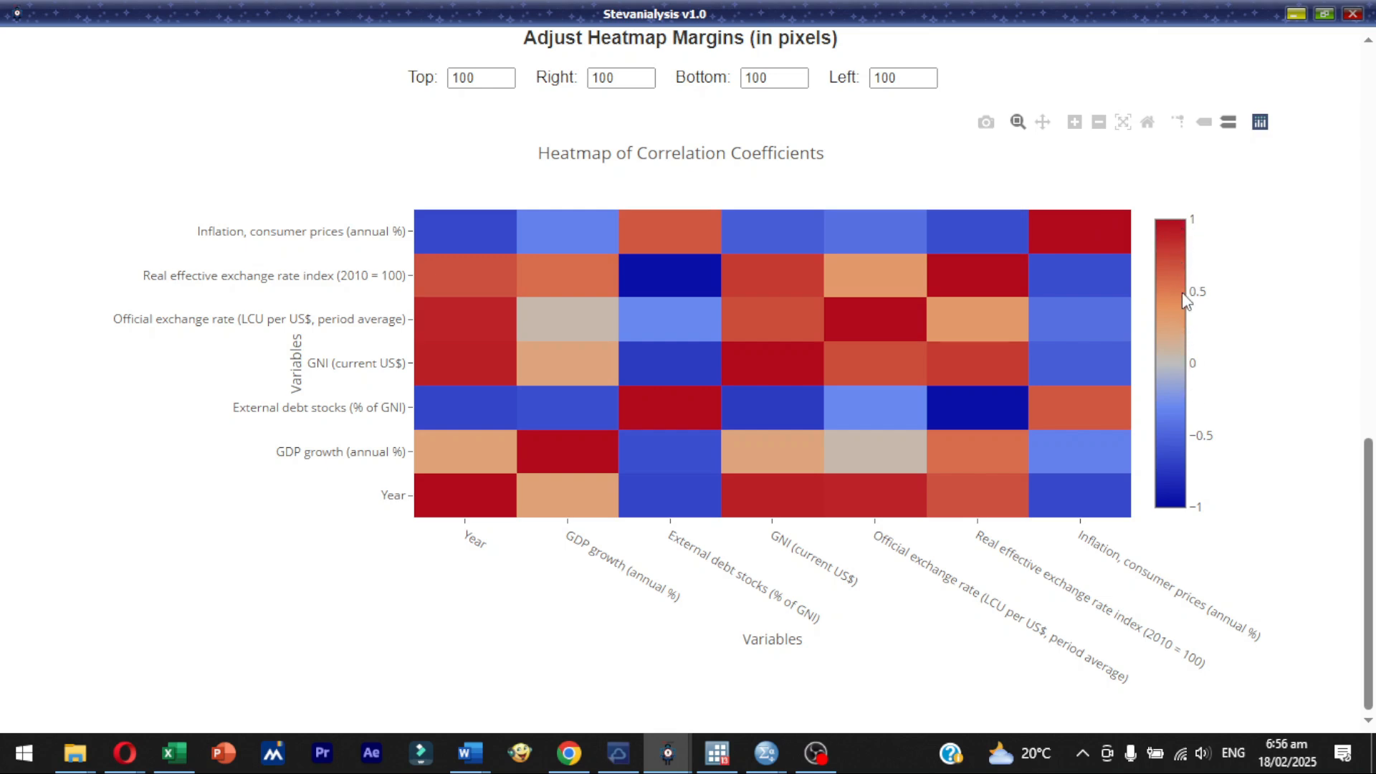
- Examine the correlation coefficient heatmap, its variable labels and its color scale
mouse_move(1370, 522)
left_mouse_down()
mouse_move(1370, 468)
mouse_move(1368, 495)
left_mouse_up()
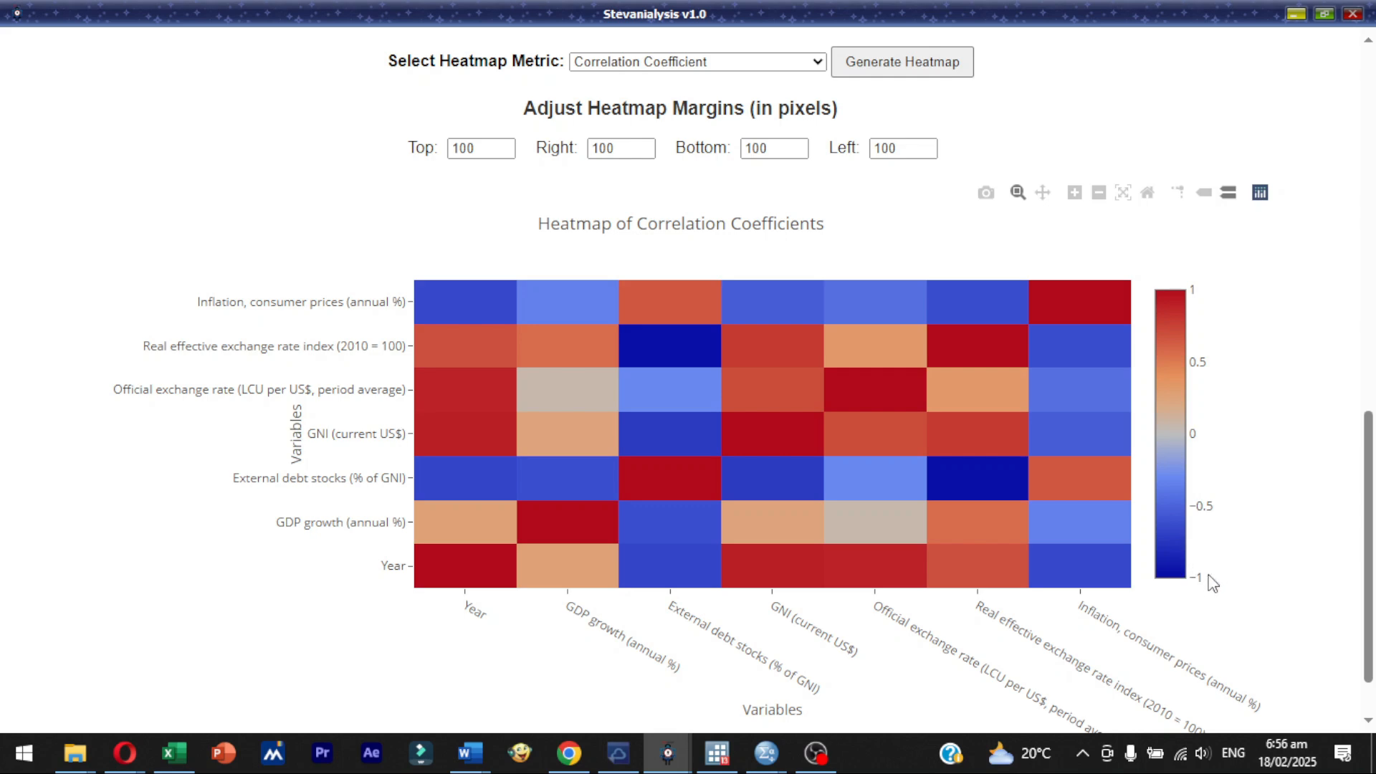
scroll(1370, 529, "down", 1)
scroll(1370, 487, "up", 1)
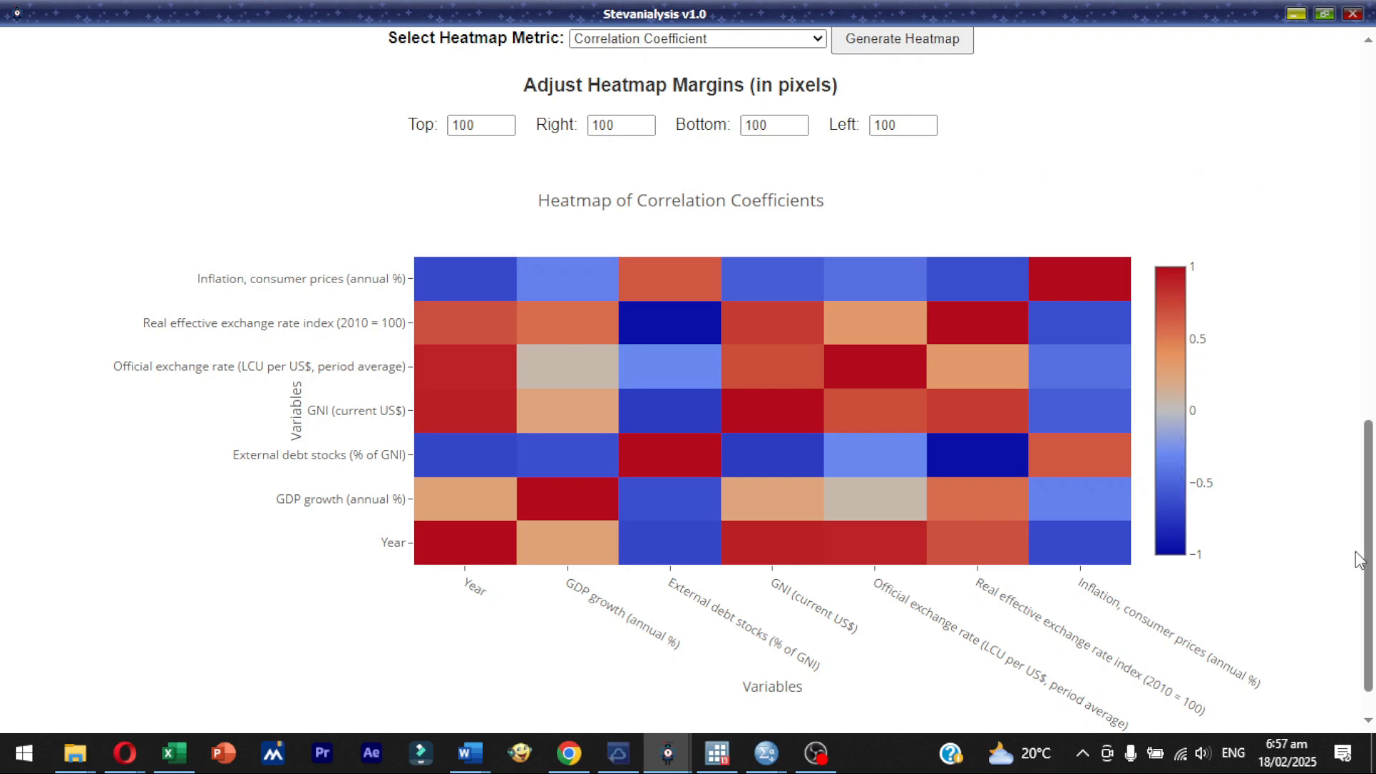
scroll(1357, 559, "down", 1)
scroll(1348, 570, "up", 2)
scroll(1338, 580, "down", 3)
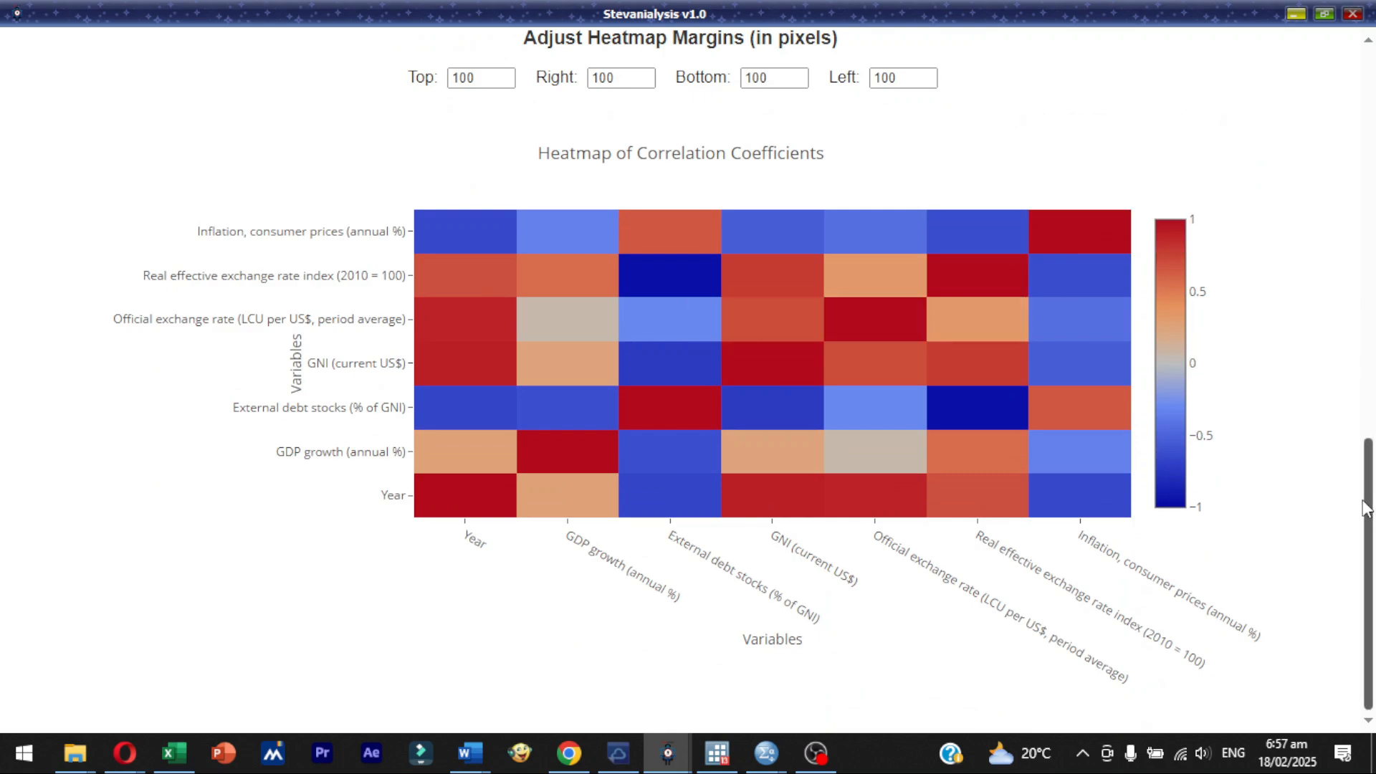
scroll(1362, 430, "up", 6)
scroll(1324, 466, "down", 5)
scroll(1317, 483, "up", 1)
scroll(1324, 553, "down", 1)
scroll(1327, 483, "up", 1)
scroll(1330, 547, "down", 1)
scroll(1330, 523, "up", 3)
- Download the heatmap as an image and view newplot.png from the Downloads folder
left_click(987, 344)
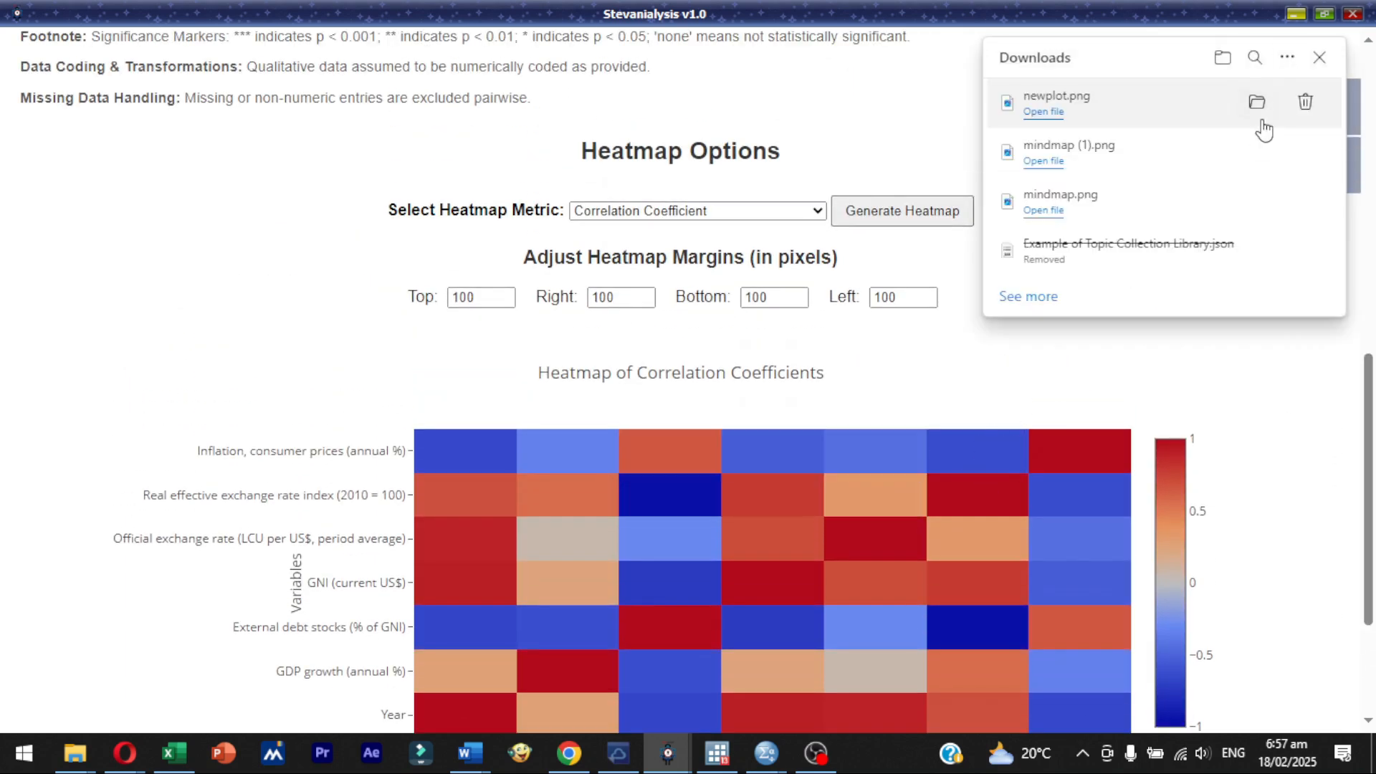
left_click(1253, 103)
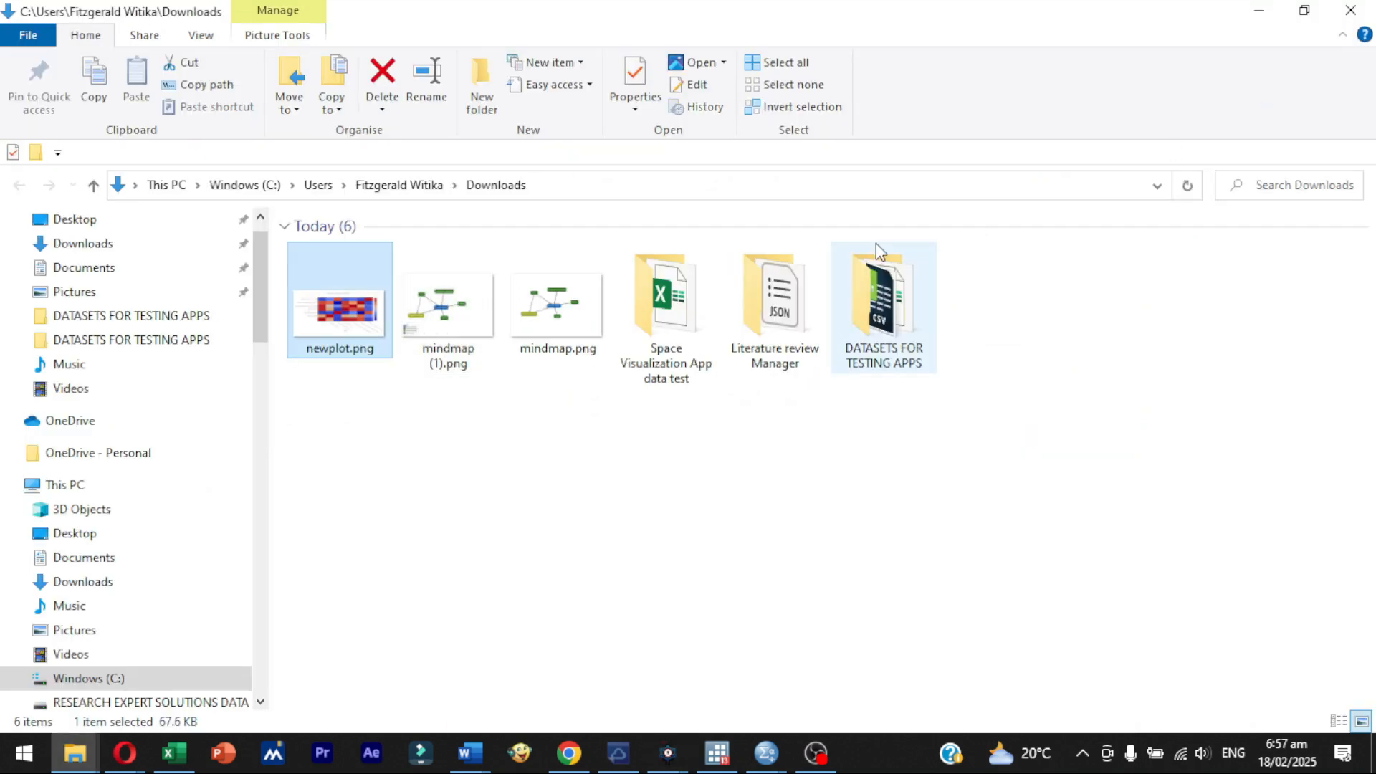
double_click(366, 307)
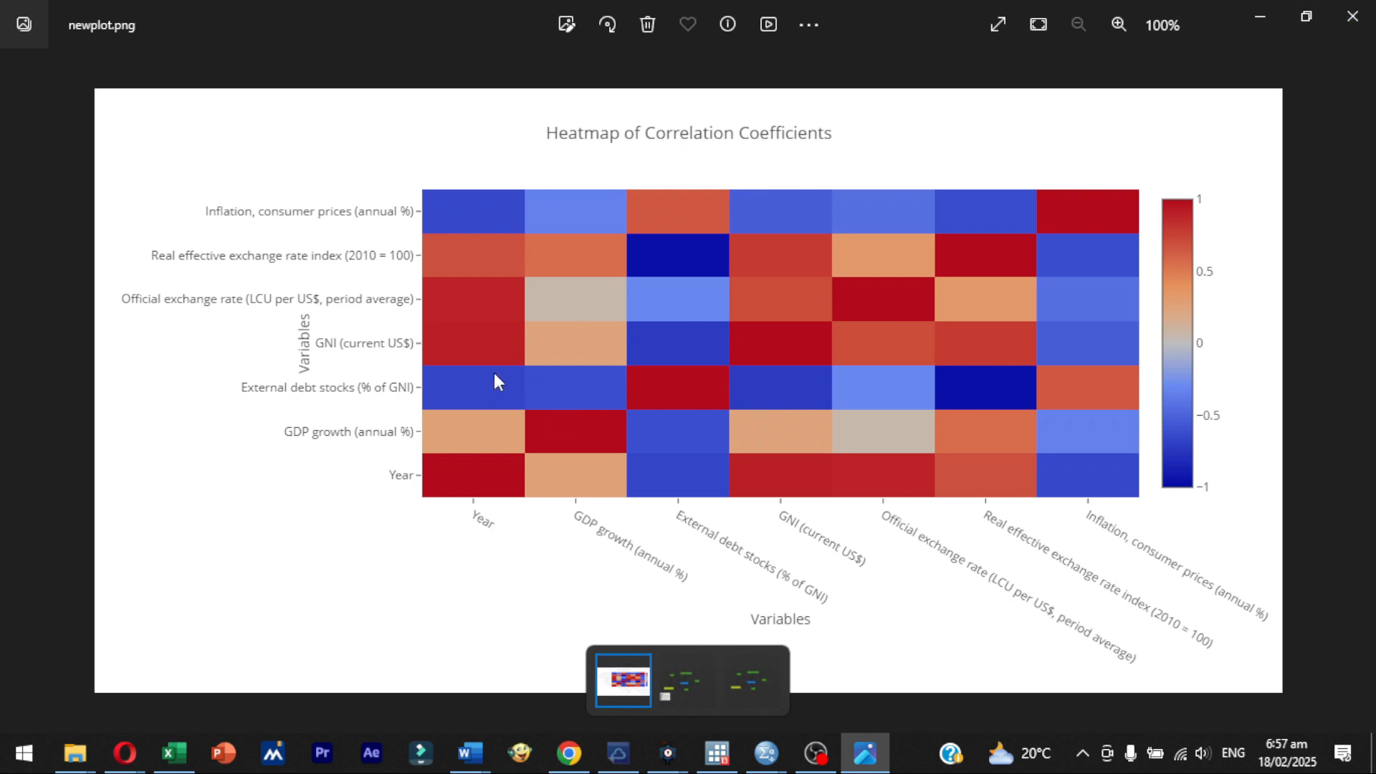
left_click(1353, 16)
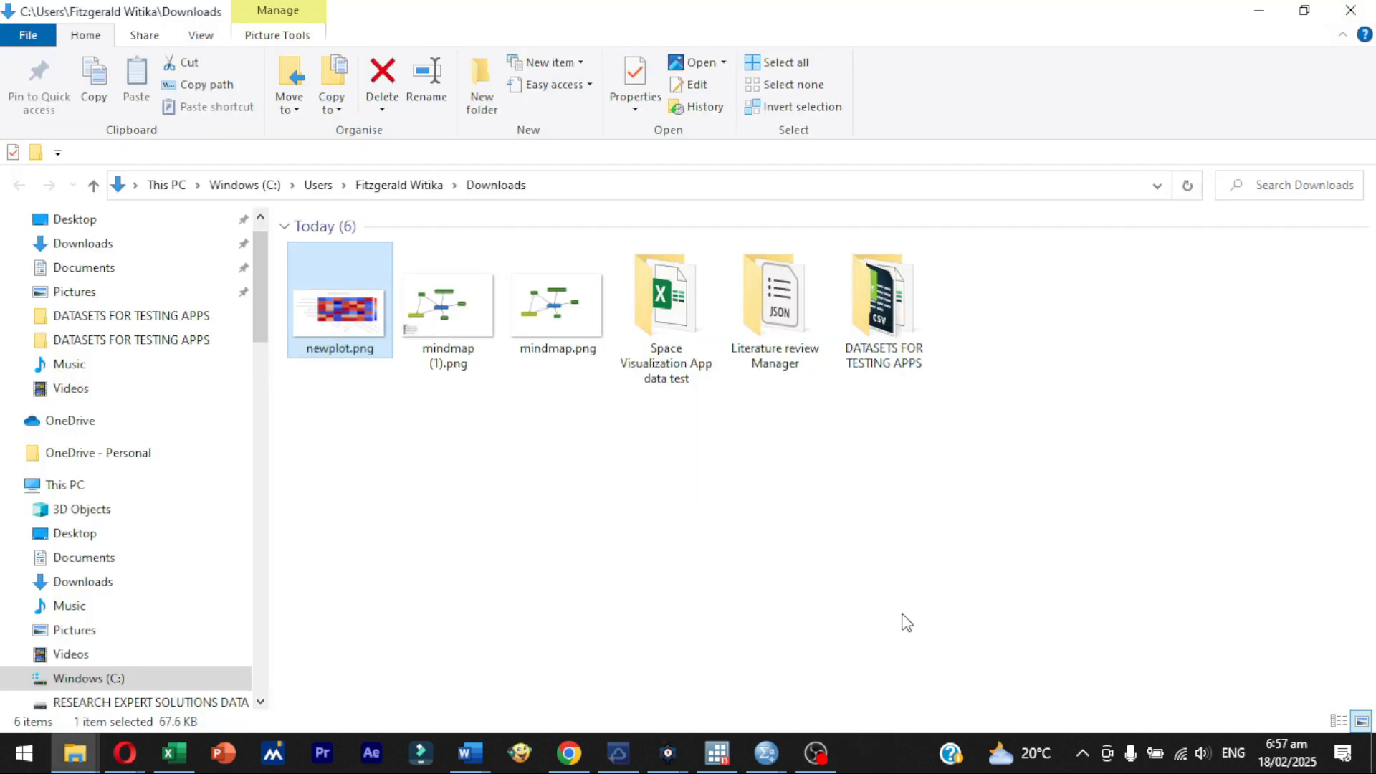
- Return to Stevanialysis, dismiss the downloads list and generate the heatmap with the Significance Magnitude (-log₁₀(p-value)) metric
left_click(667, 753)
left_click(704, 724)
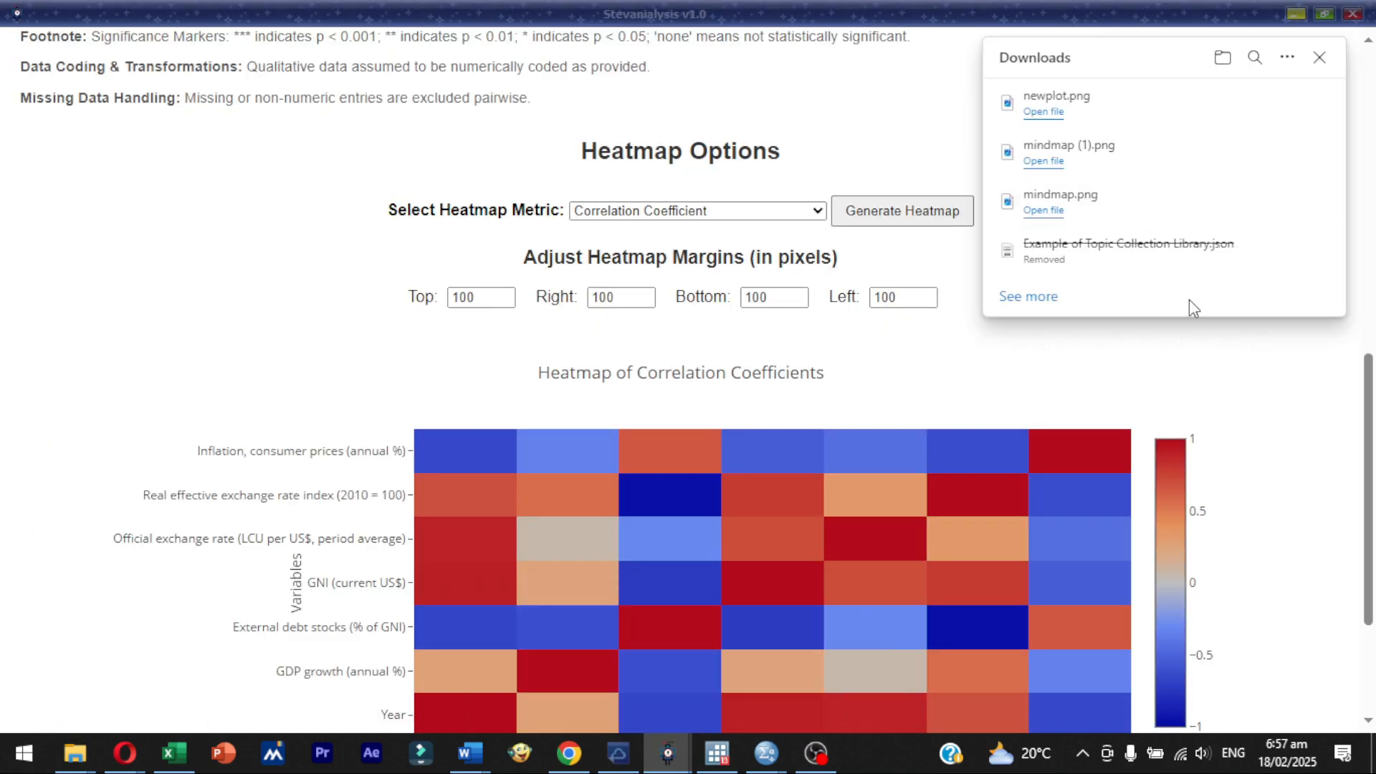
left_click(1320, 57)
left_click(797, 215)
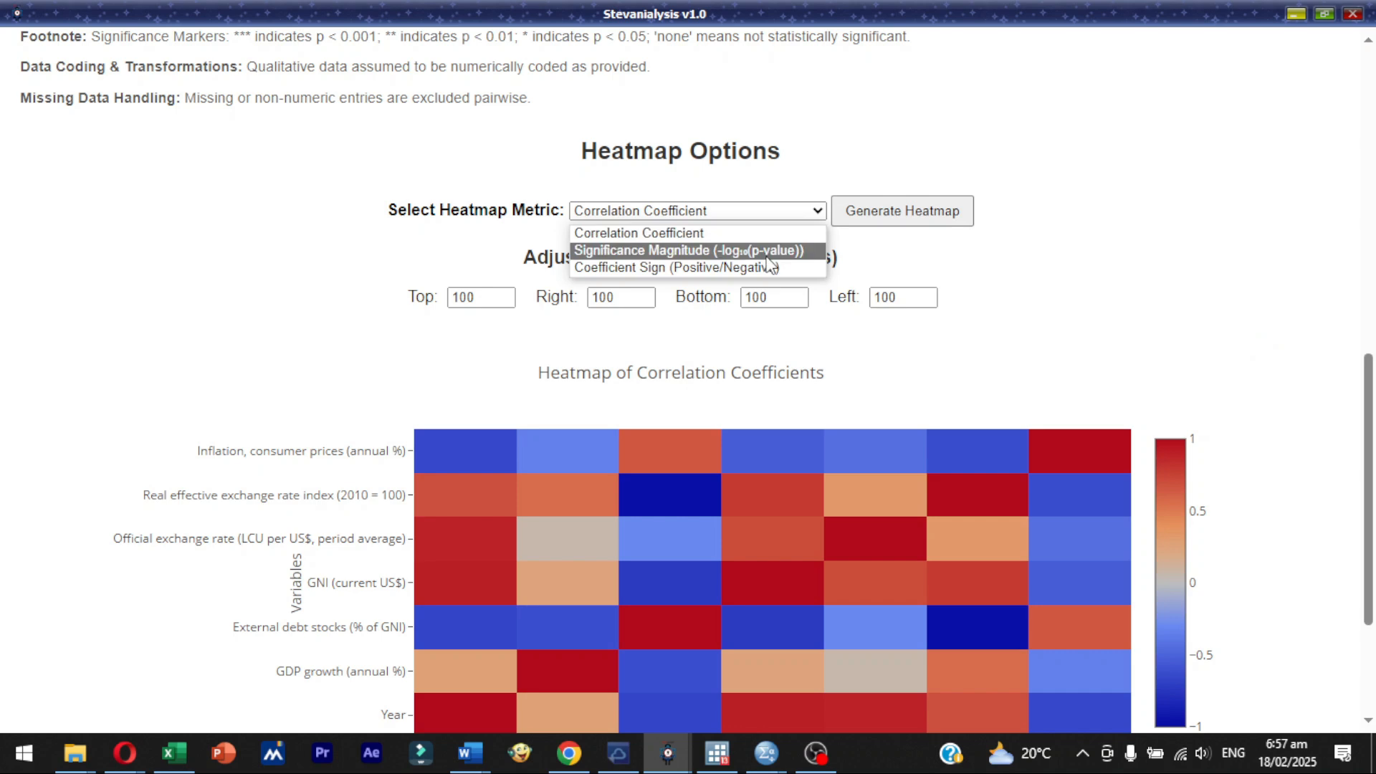
left_click(768, 256)
left_click(918, 221)
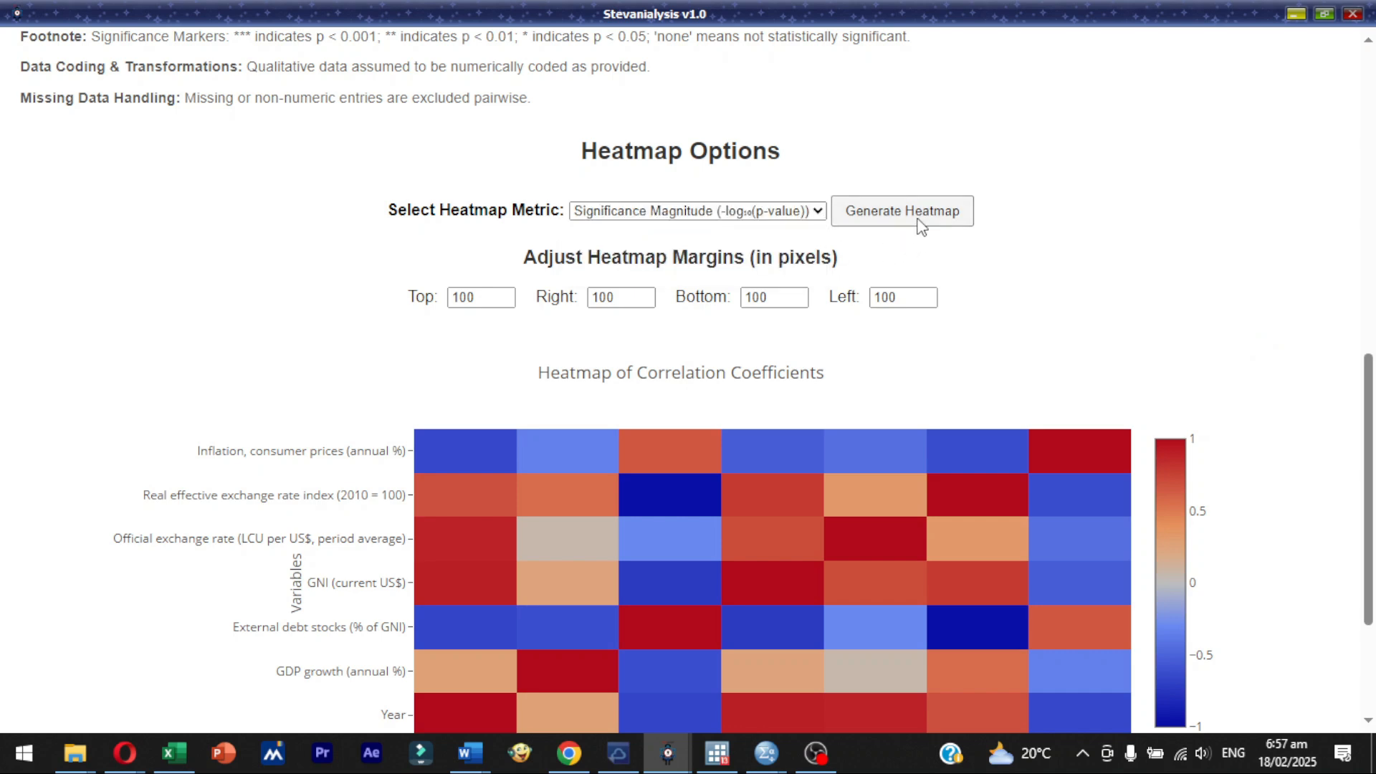
left_click_drag(1367, 456, 1366, 551)
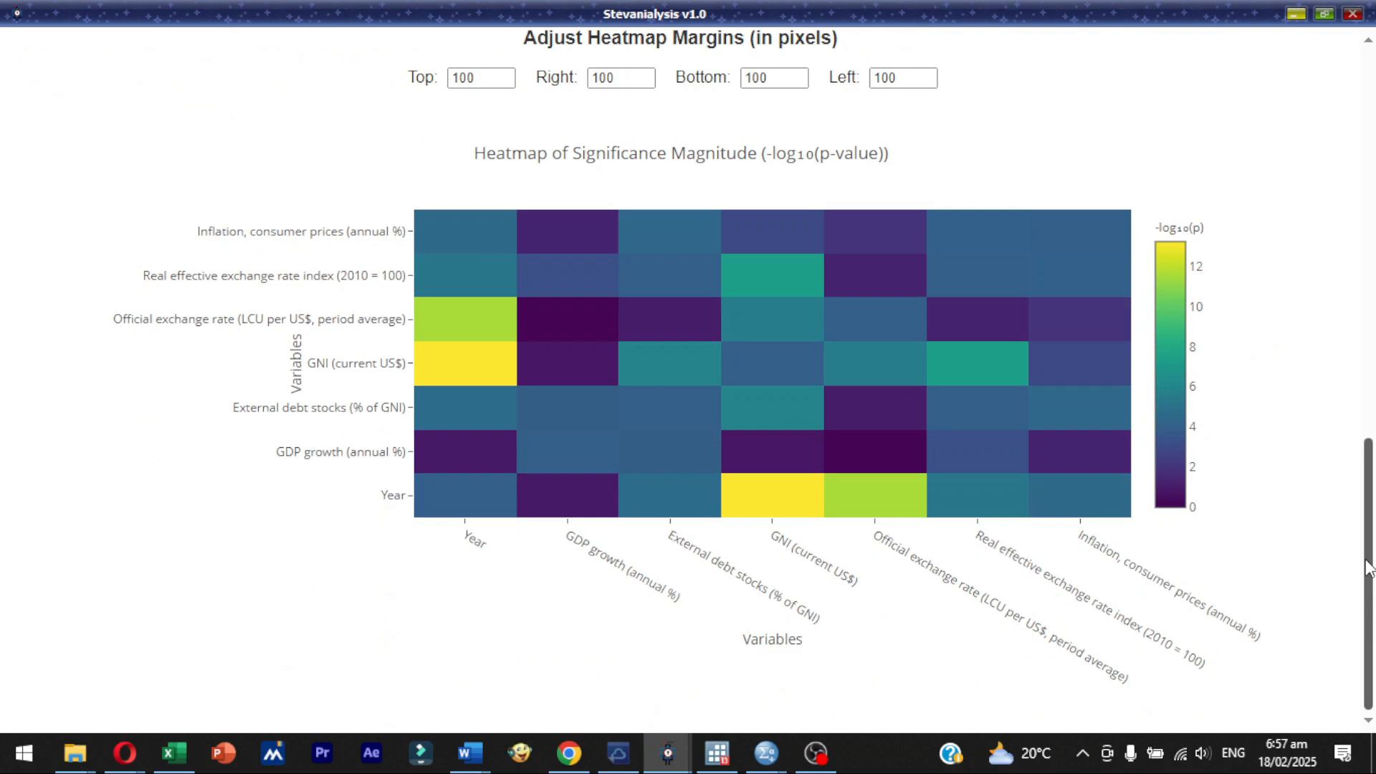
- Change the heatmap metric to Coefficient Sign (Positive/Negative), generate the heatmap and bring it into view
scroll(1366, 563, "up", 4)
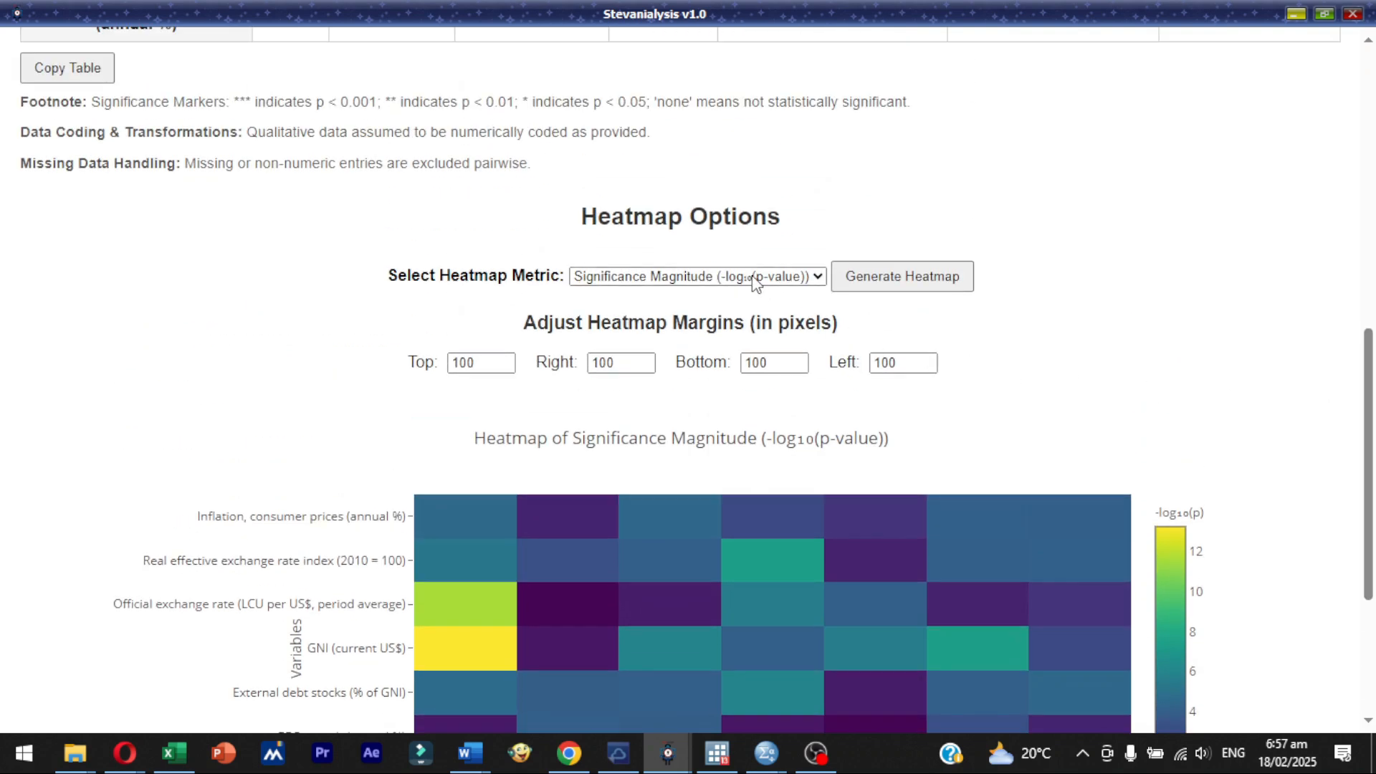
left_click(728, 280)
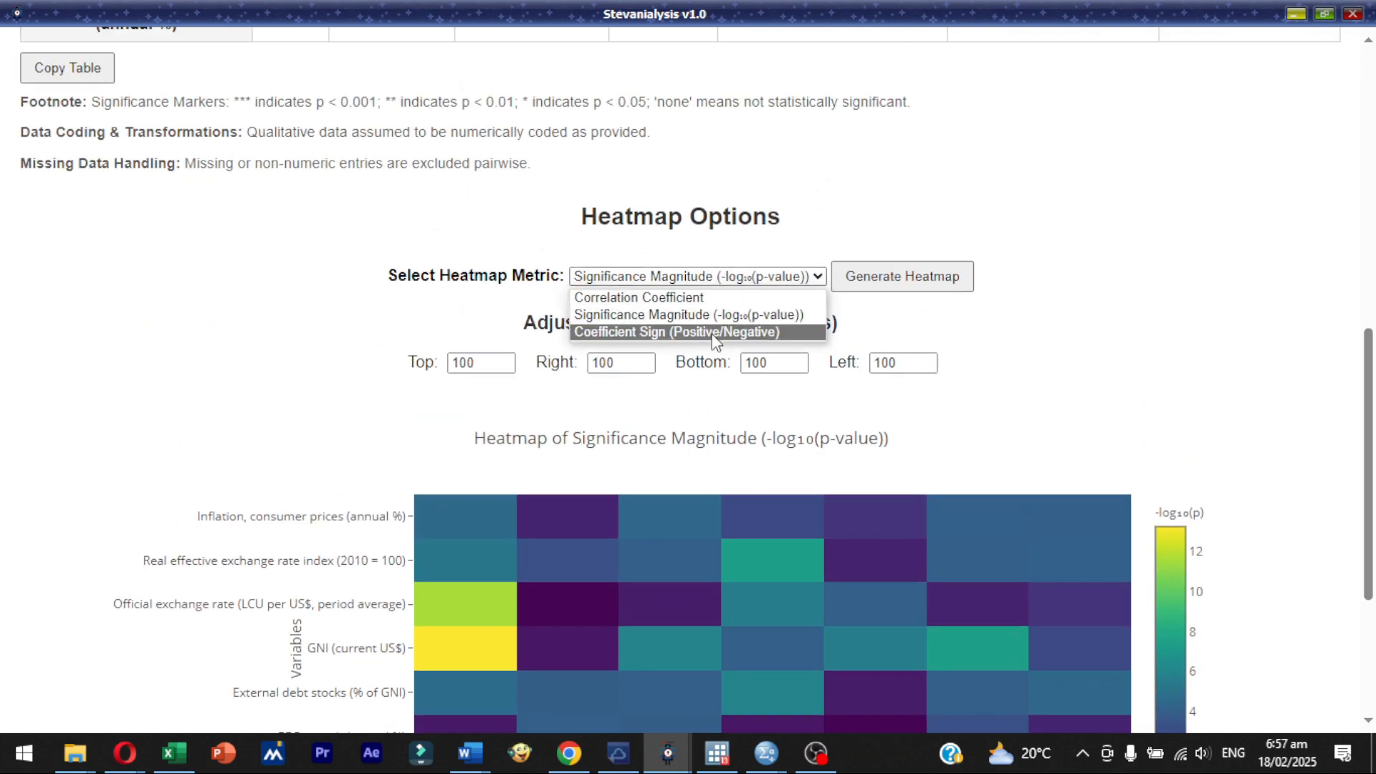
left_click(714, 332)
left_click(894, 283)
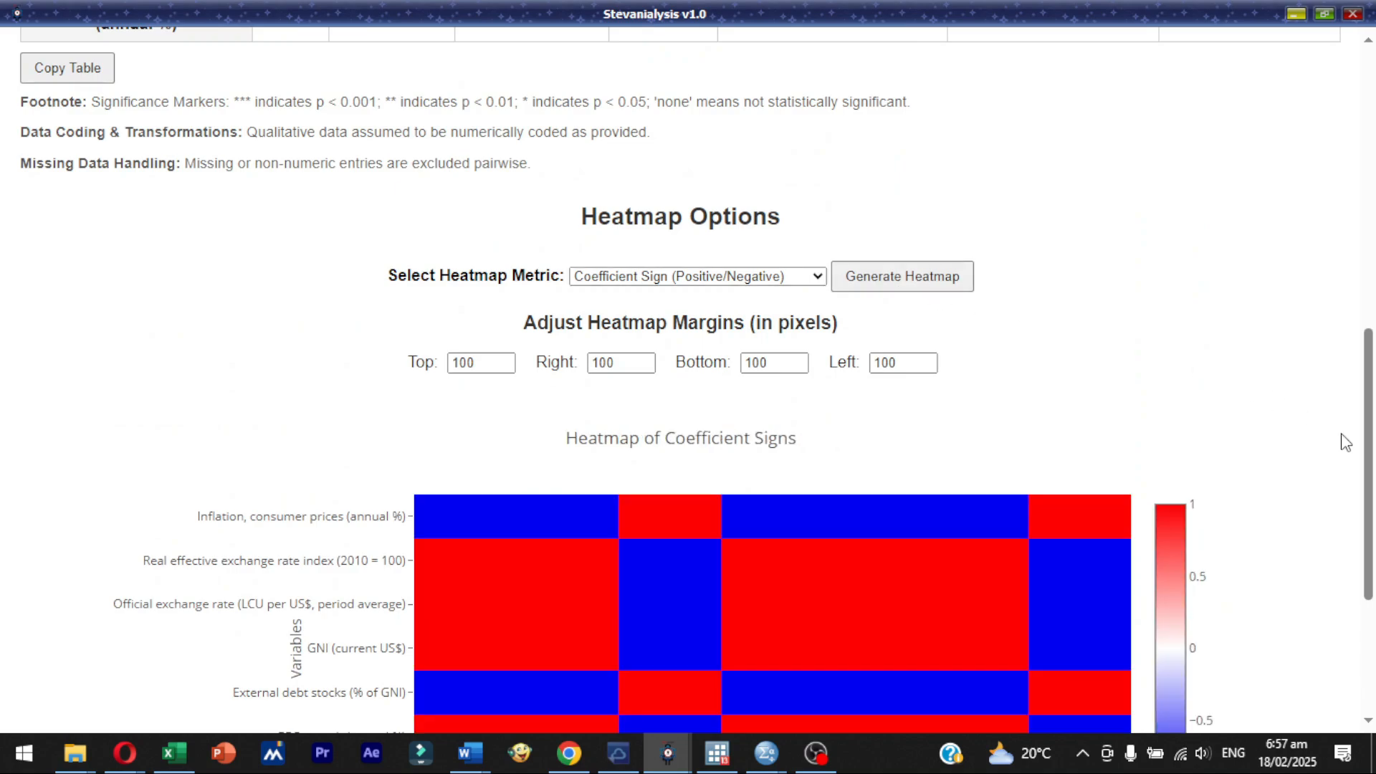
left_click_drag(1370, 409, 1366, 577)
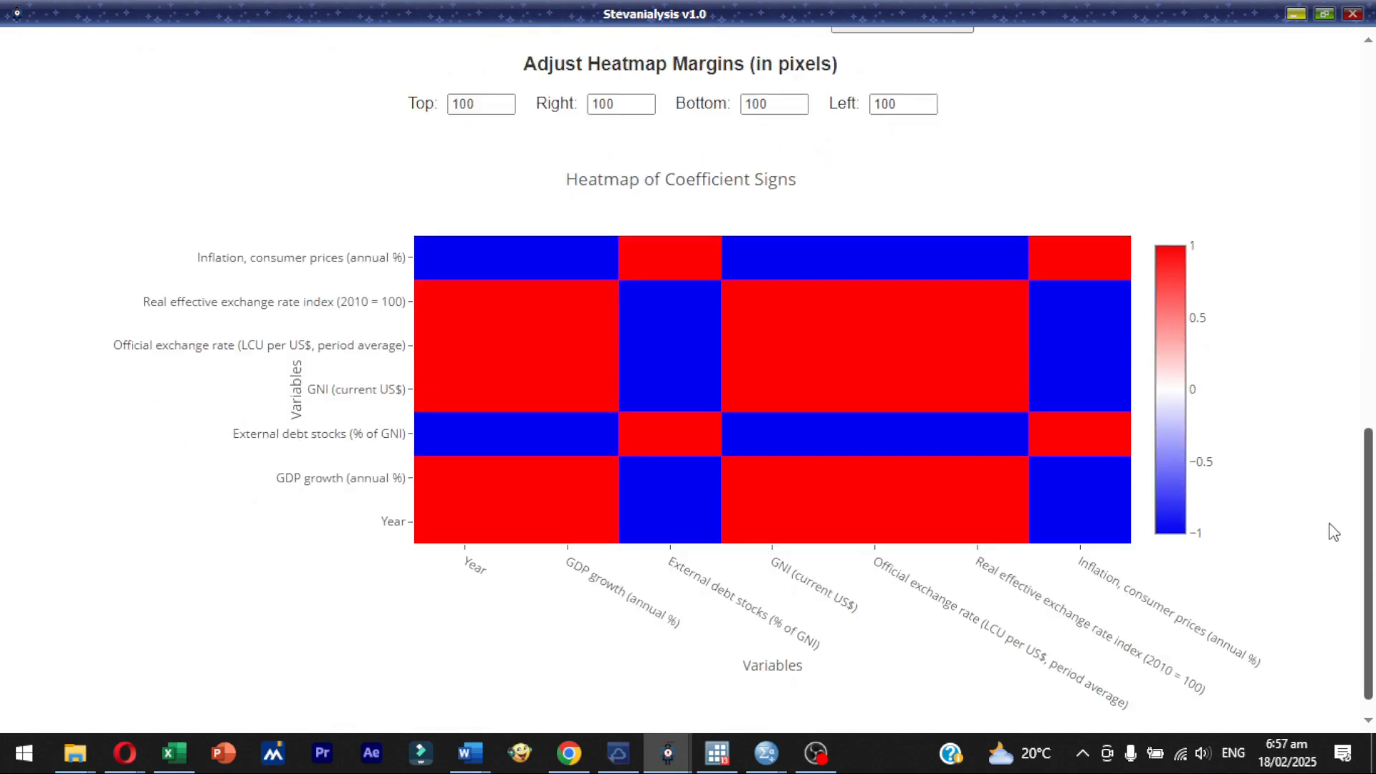
- Switch the correlation test to Spearman's Rank Correlation and rerun the analysis in the Full Matrix layout
scroll(1319, 466, "up", 8)
scroll(1259, 531, "down", 8)
scroll(1211, 176, "up", 3)
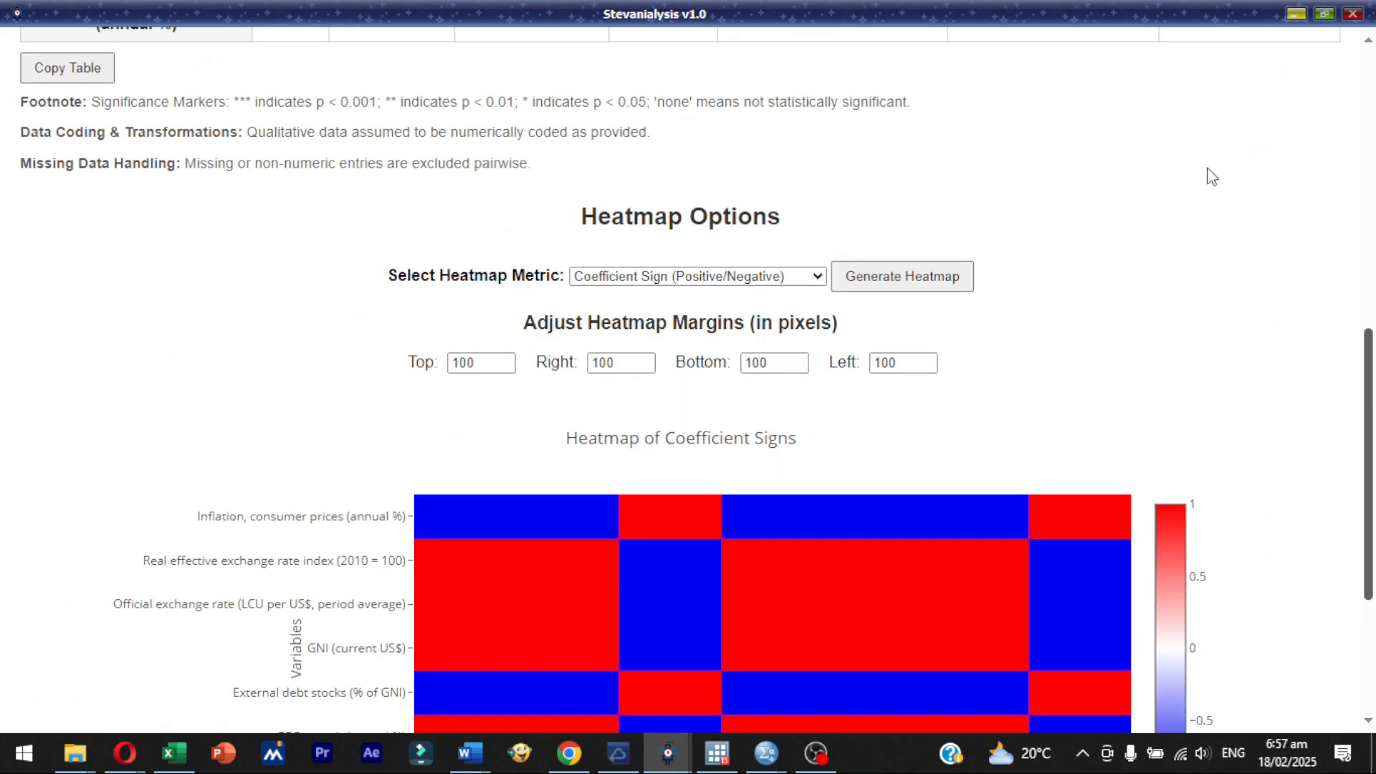
scroll(1302, 307, "up", 9)
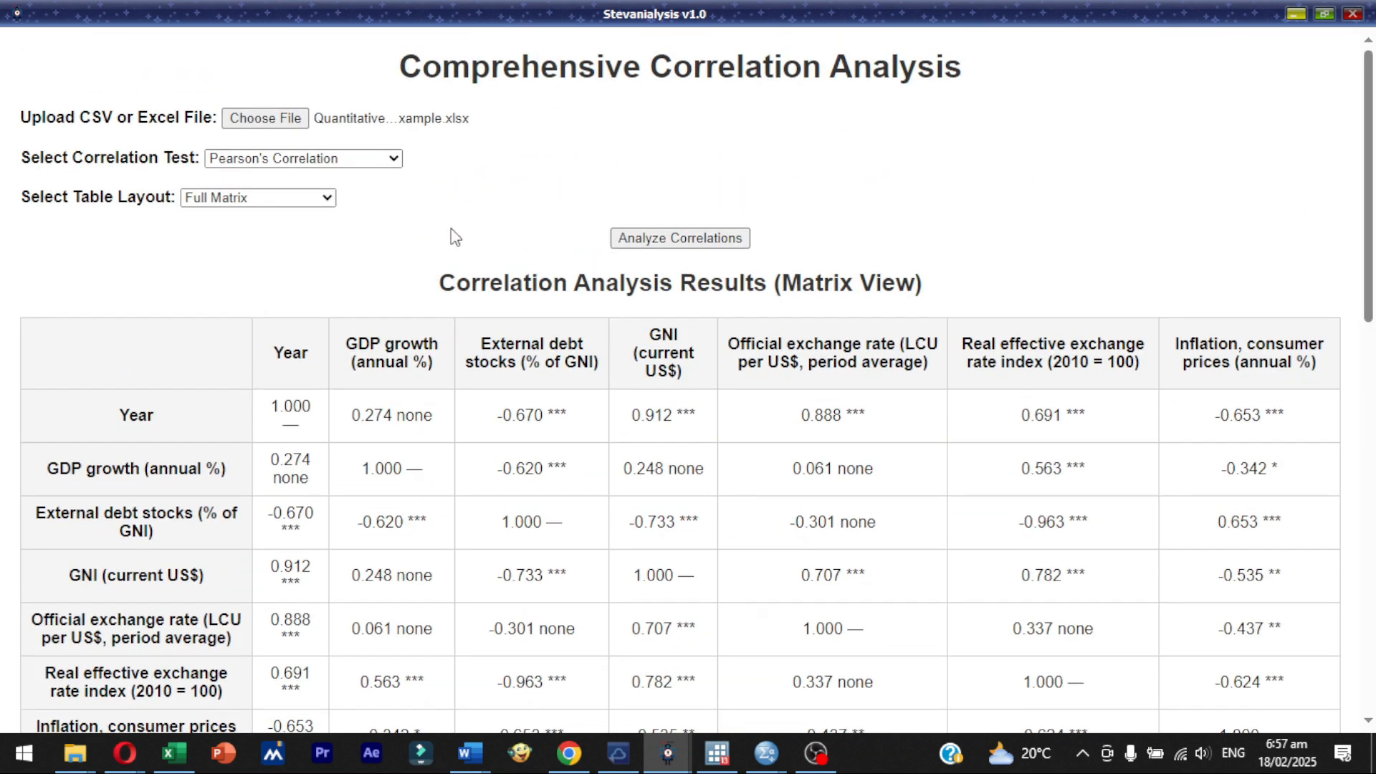
left_click(338, 161)
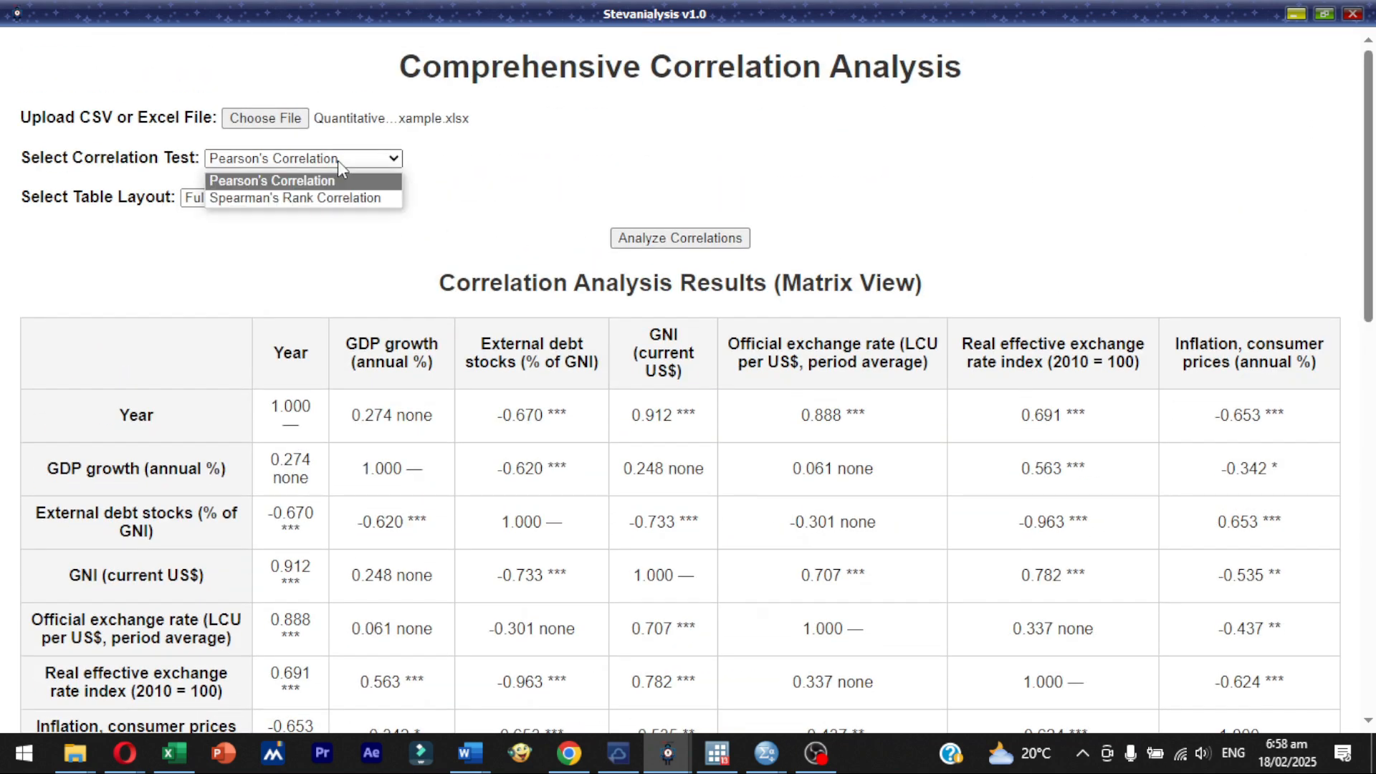
left_click(339, 199)
left_click(654, 243)
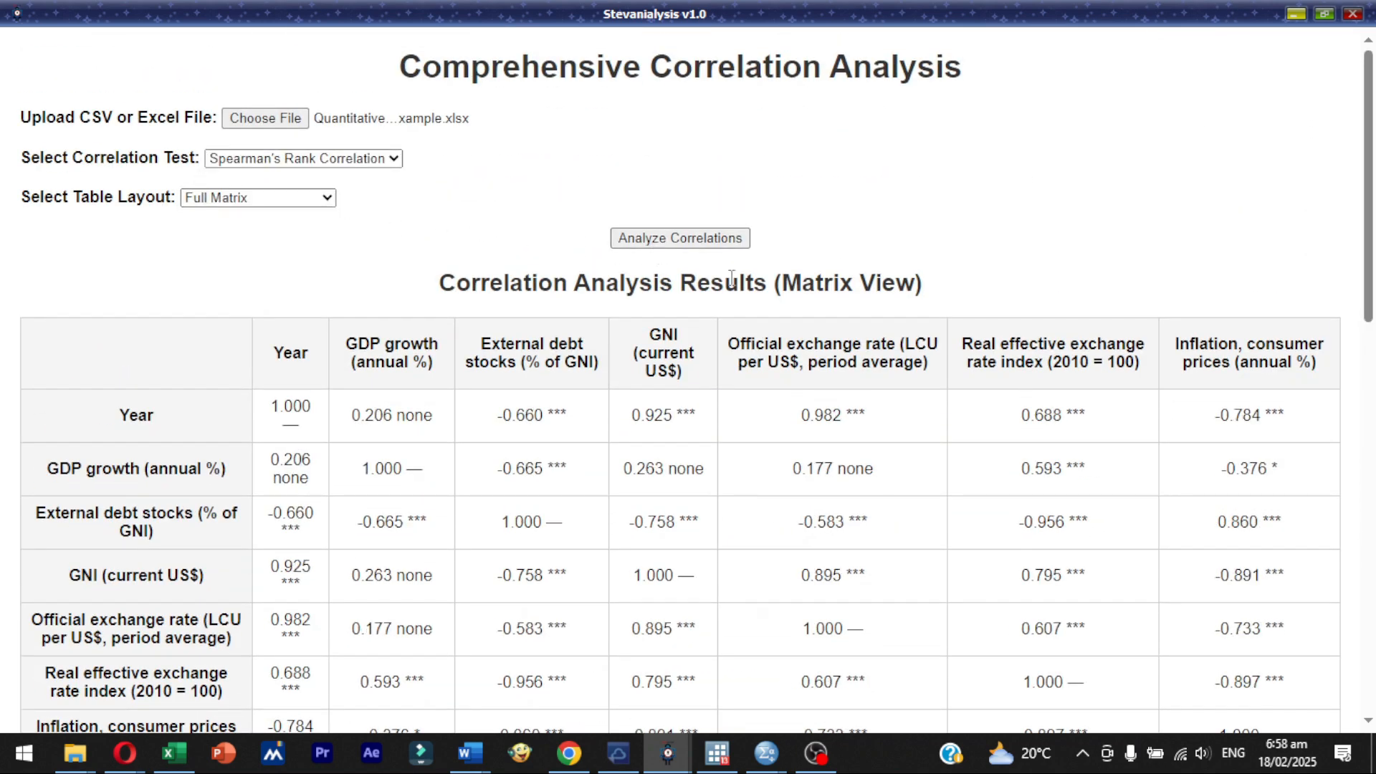
- Examine the Spearman correlation matrix, the available table layouts, the footnotes and the heatmap section below
left_click_drag(1367, 176, 1270, 162)
left_click(315, 201)
left_click(494, 184)
left_click_drag(1359, 175, 1368, 507)
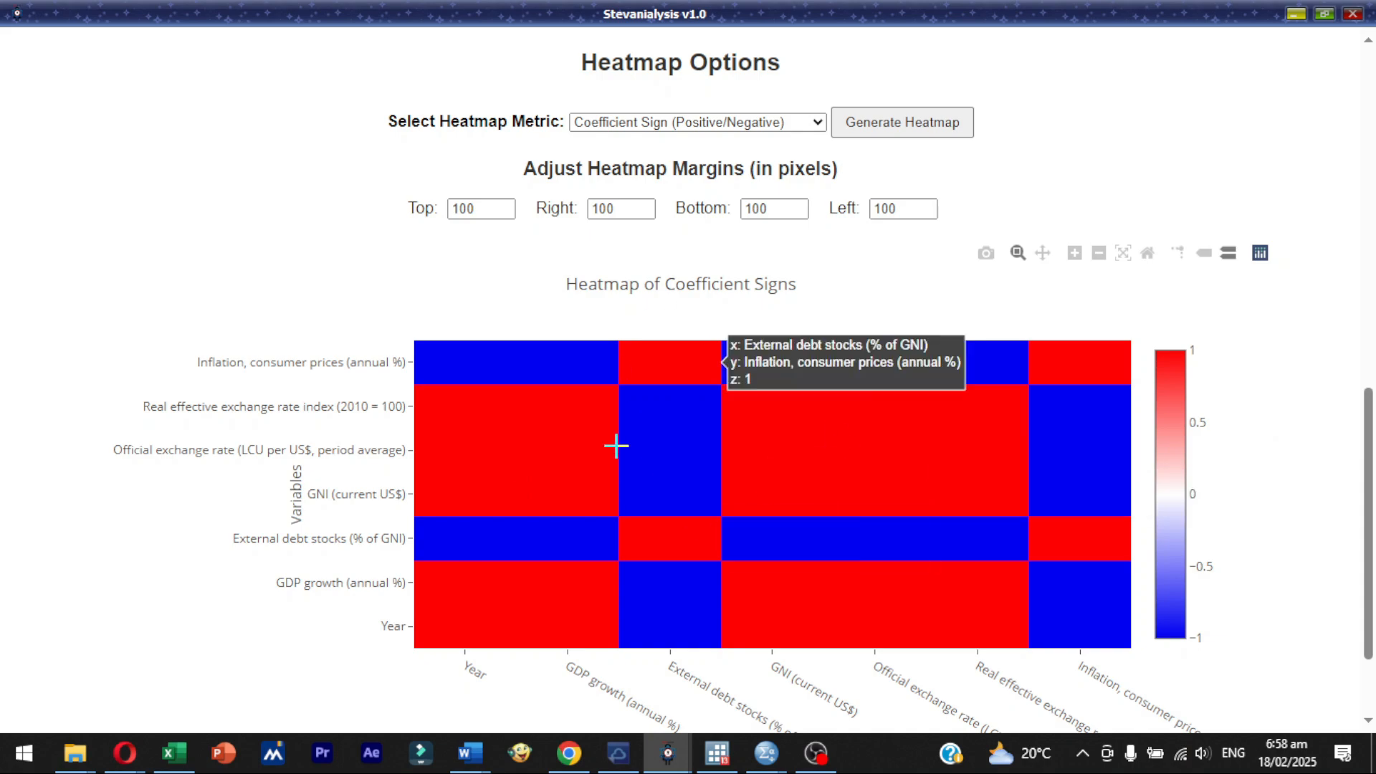
scroll(1352, 276, "up", 10)
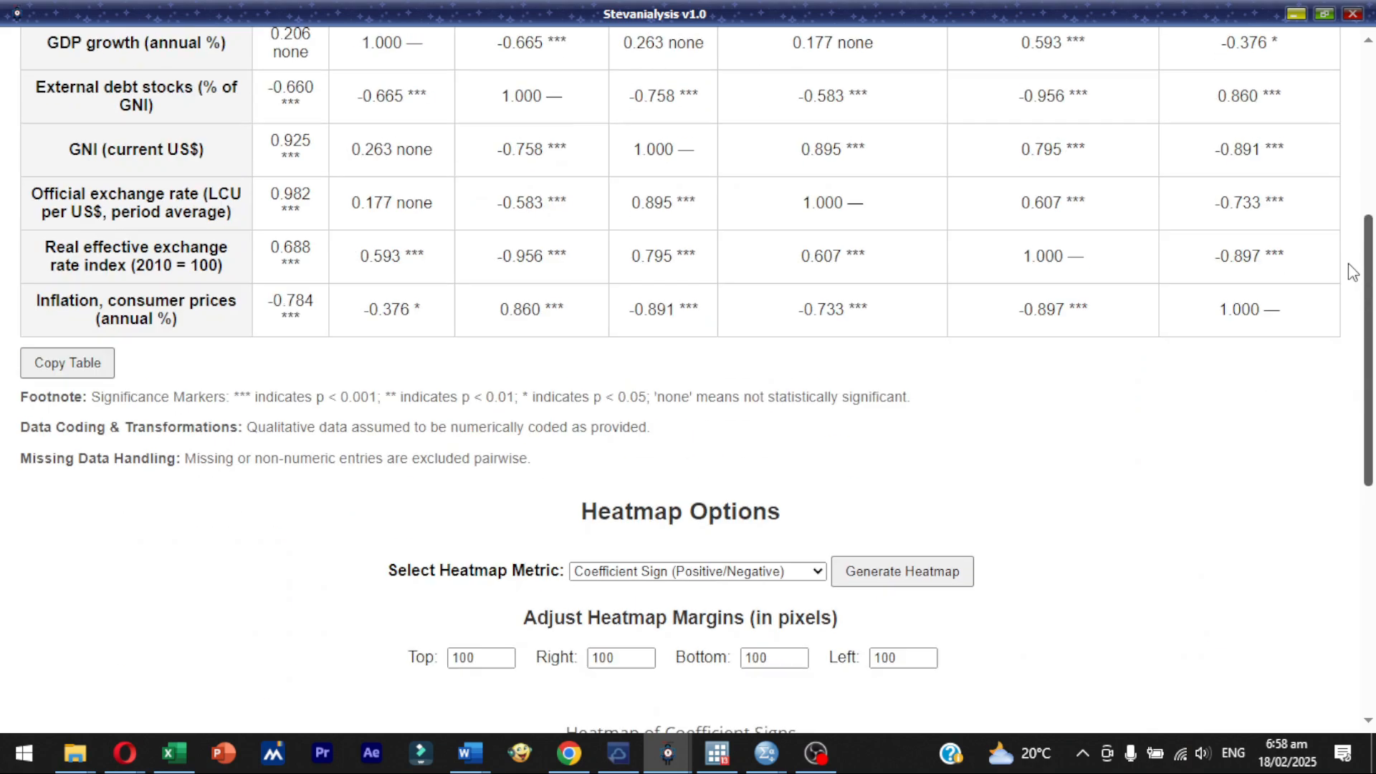
scroll(1331, 224, "down", 14)
scroll(1343, 534, "up", 10)
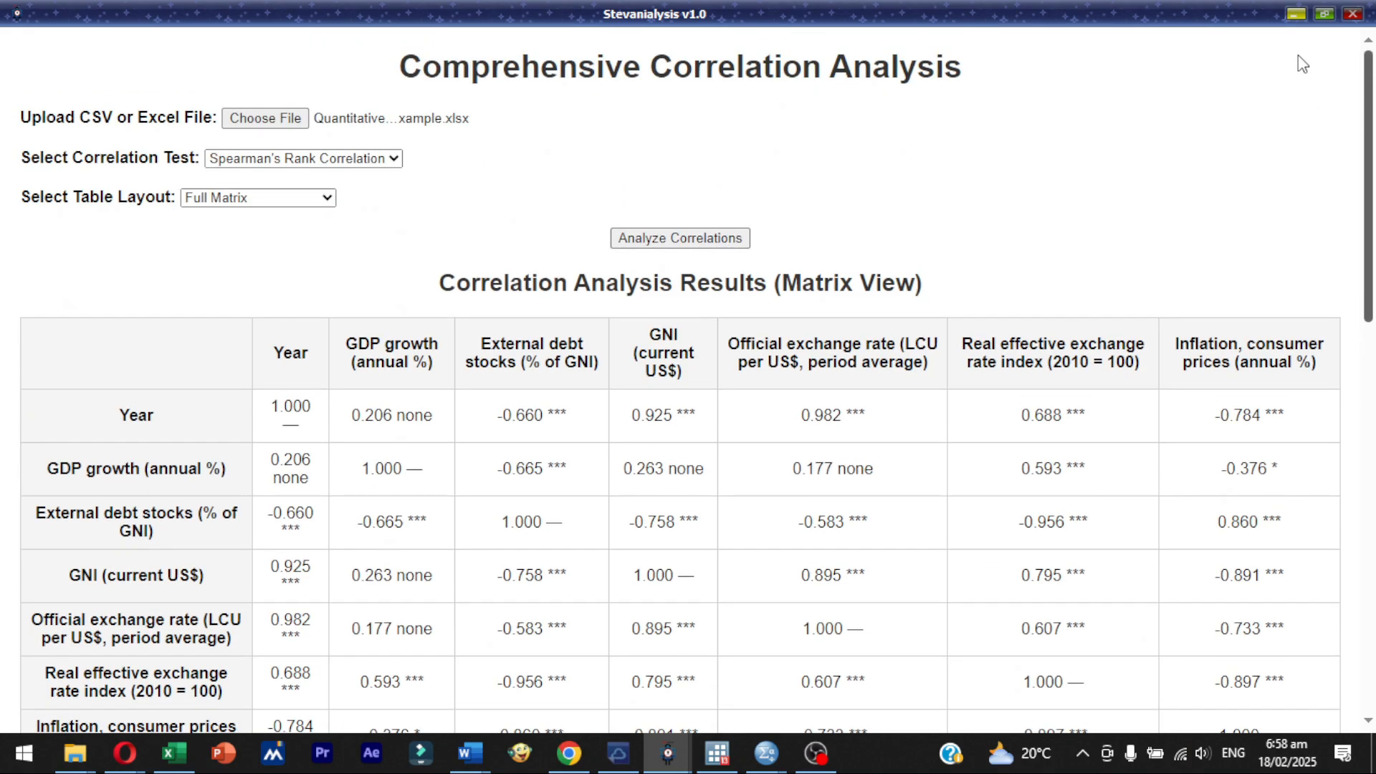
- Close the correlation analysis window and return to the Stevanialysis welcome screen to look over its conceptual framework builder options
left_click(1352, 16)
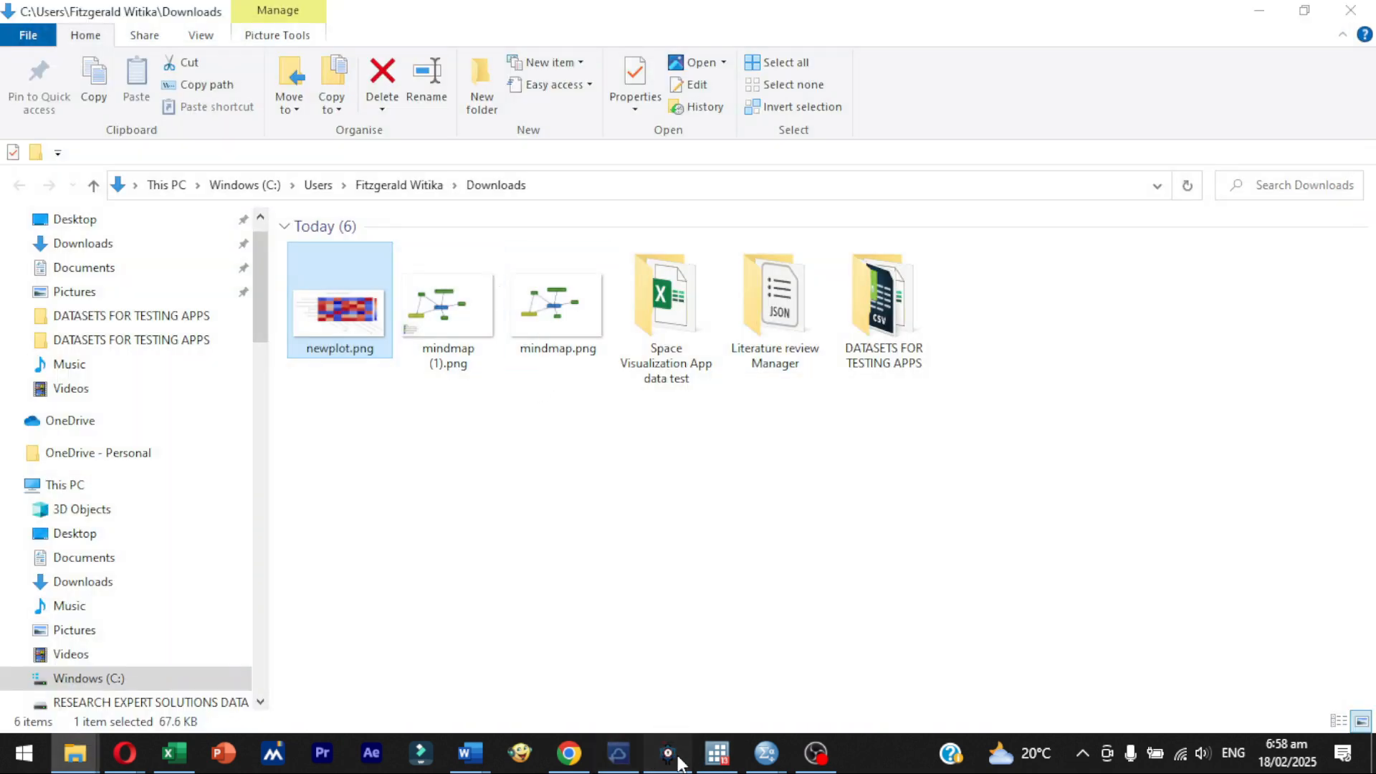
left_click(674, 754)
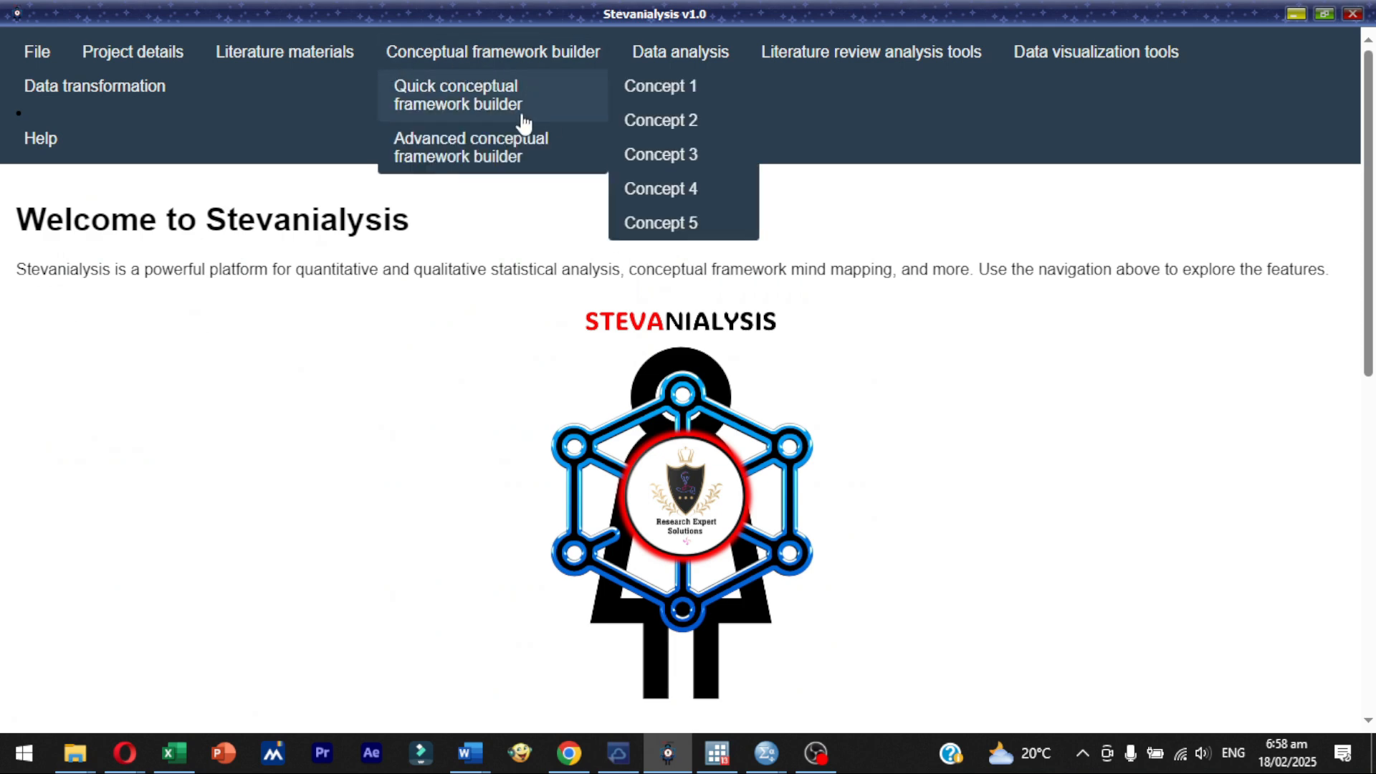
mouse_move(641, 54)
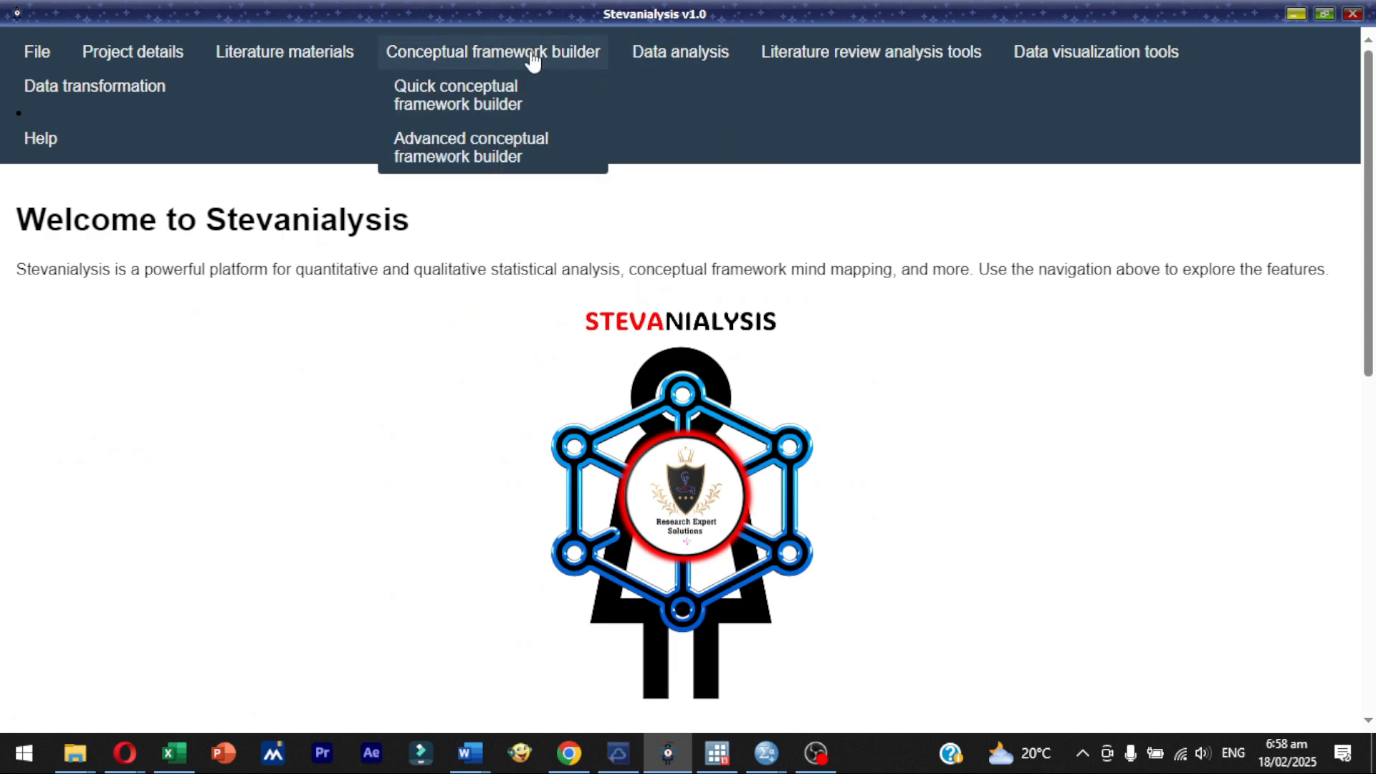
left_click(534, 149)
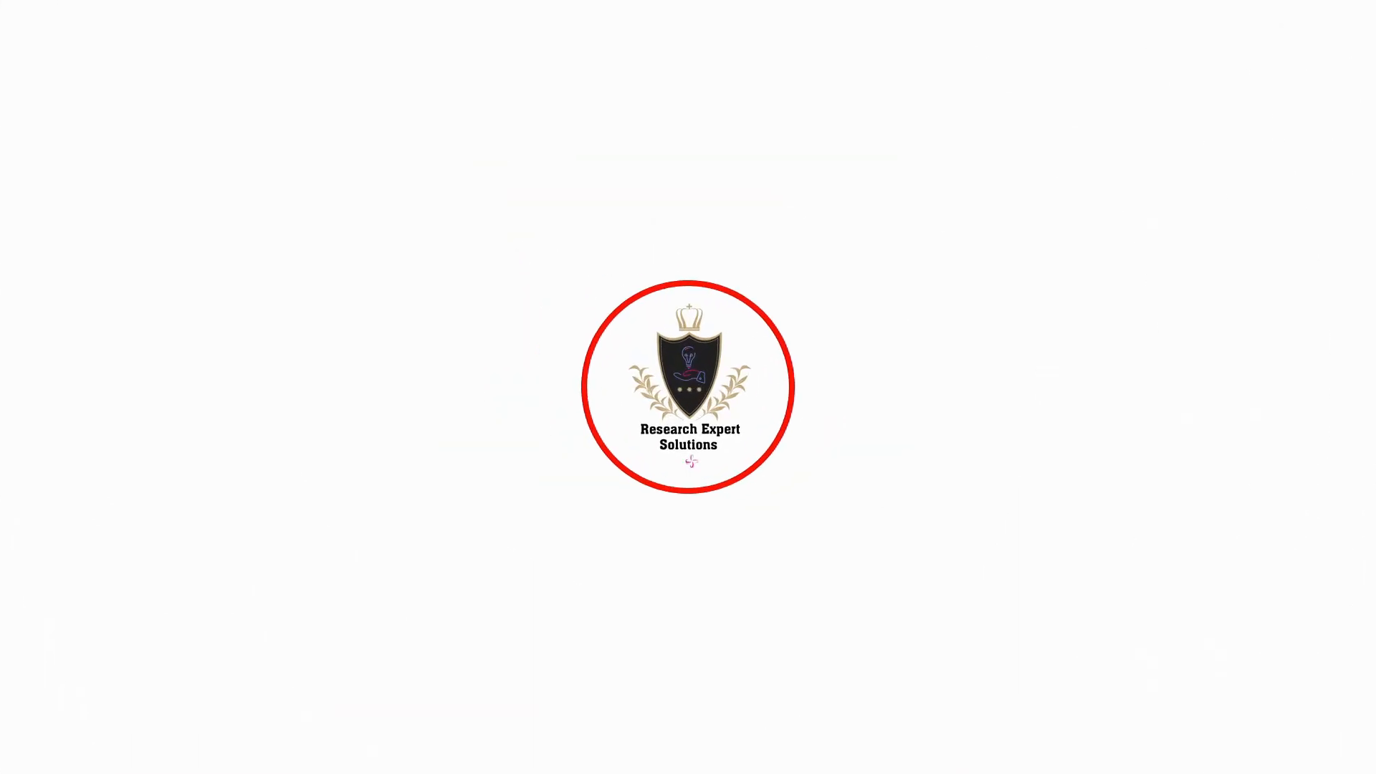